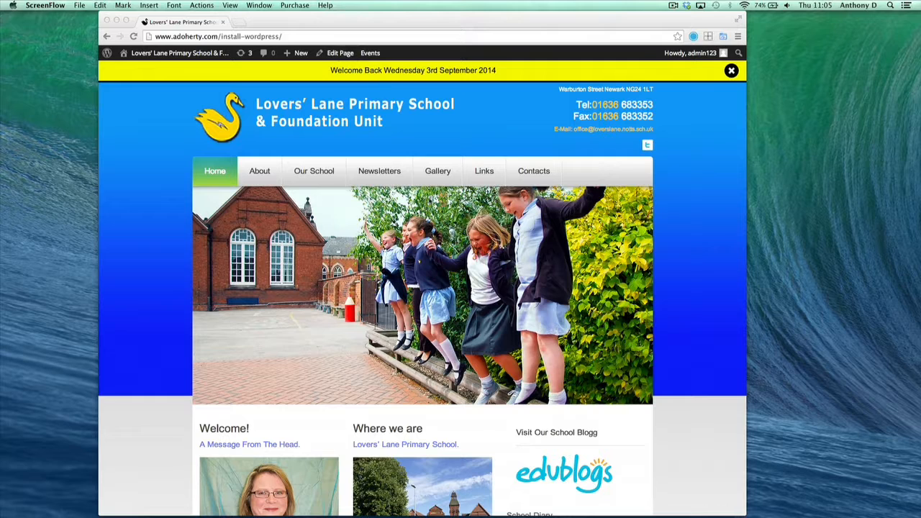
Open the site's Media Library from the home page and look through the first page of uploaded files.
{"action": "left_click", "coordinate": [340, 54]}
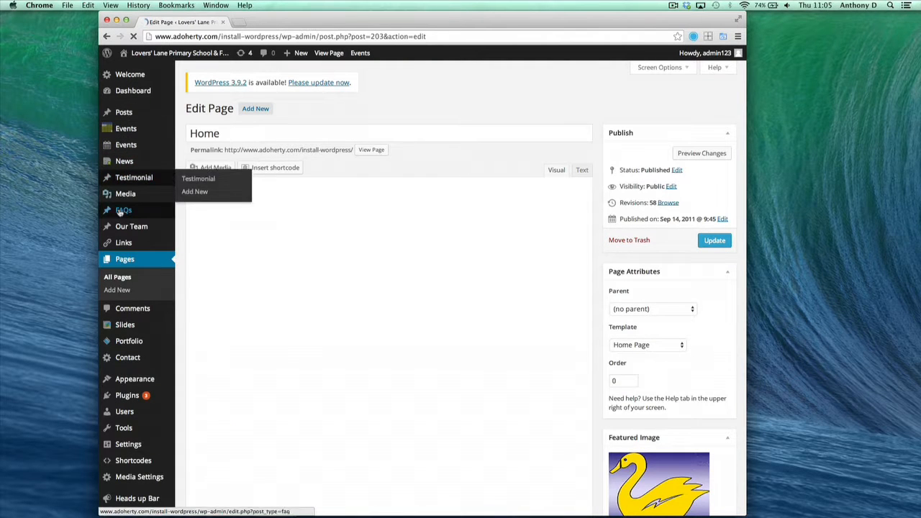
{"action": "left_click", "coordinate": [136, 194]}
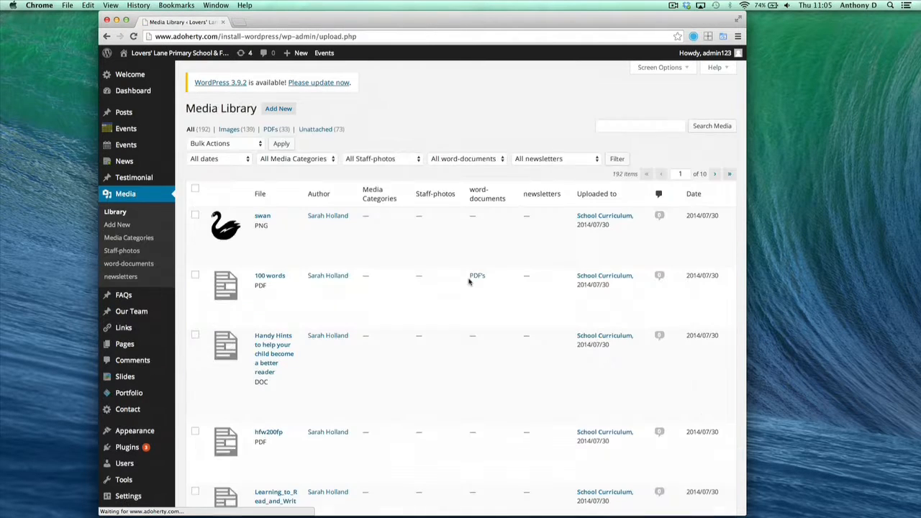
{"action": "scroll", "coordinate": [478, 227], "scroll_direction": "down", "scroll_amount": 1}
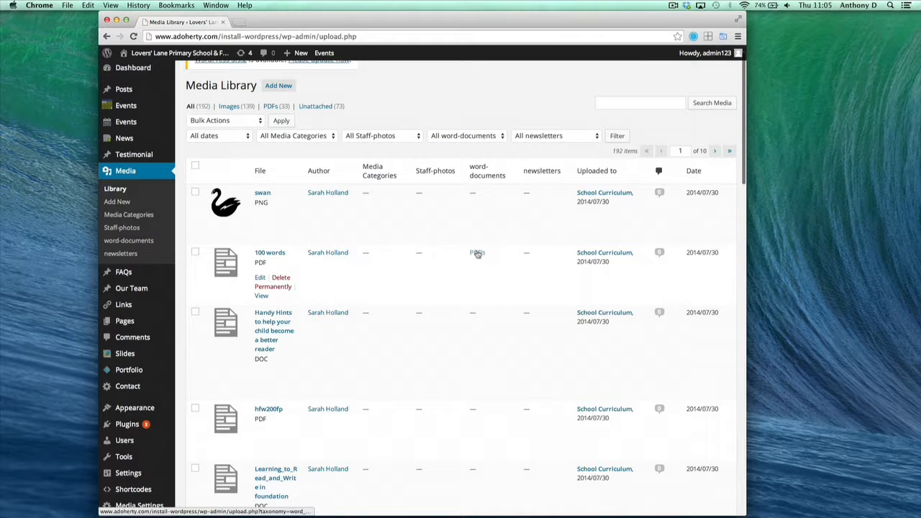
{"action": "scroll", "coordinate": [461, 306], "scroll_direction": "down", "scroll_amount": 5}
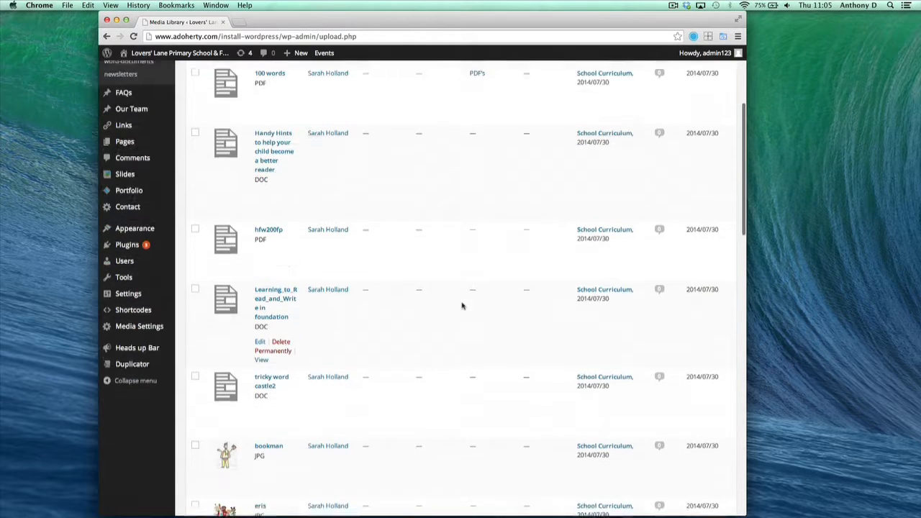
{"action": "scroll", "coordinate": [223, 280], "scroll_direction": "down", "scroll_amount": 10}
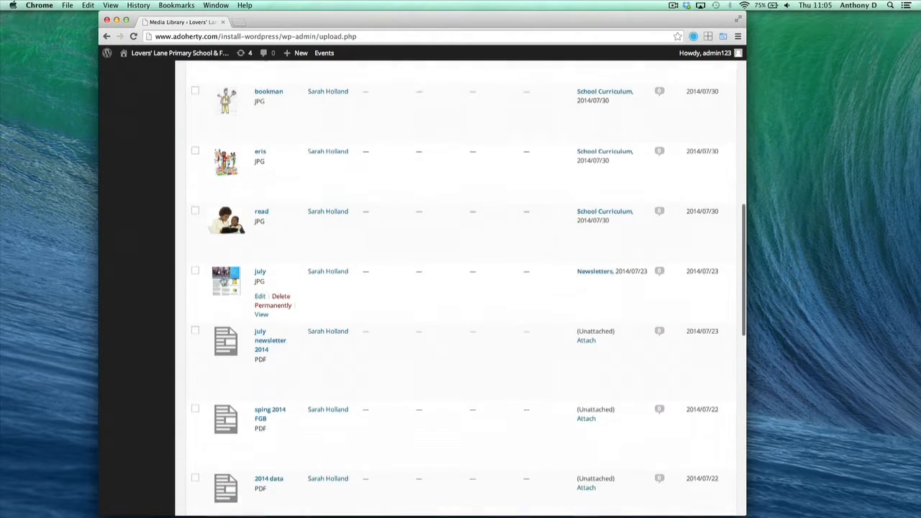
{"action": "scroll", "coordinate": [222, 281], "scroll_direction": "down", "scroll_amount": 3}
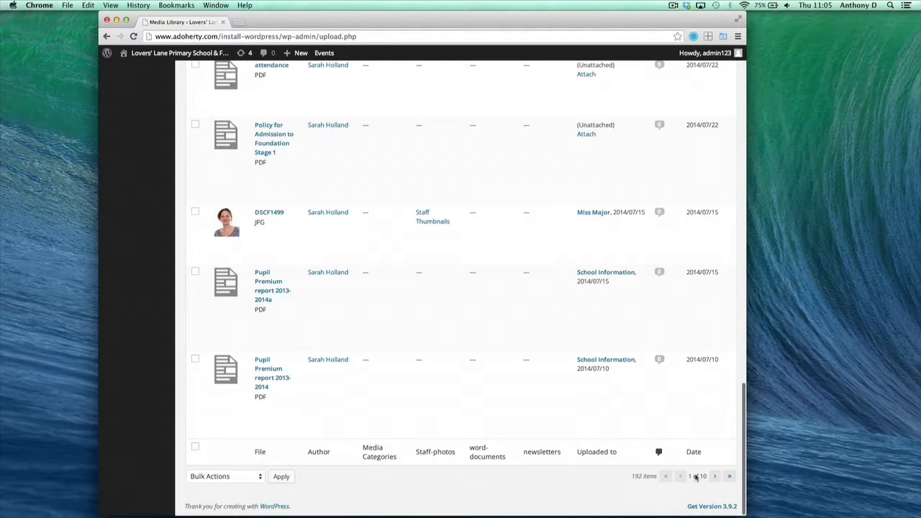
{"action": "scroll", "coordinate": [669, 431], "scroll_direction": "up", "scroll_amount": 12}
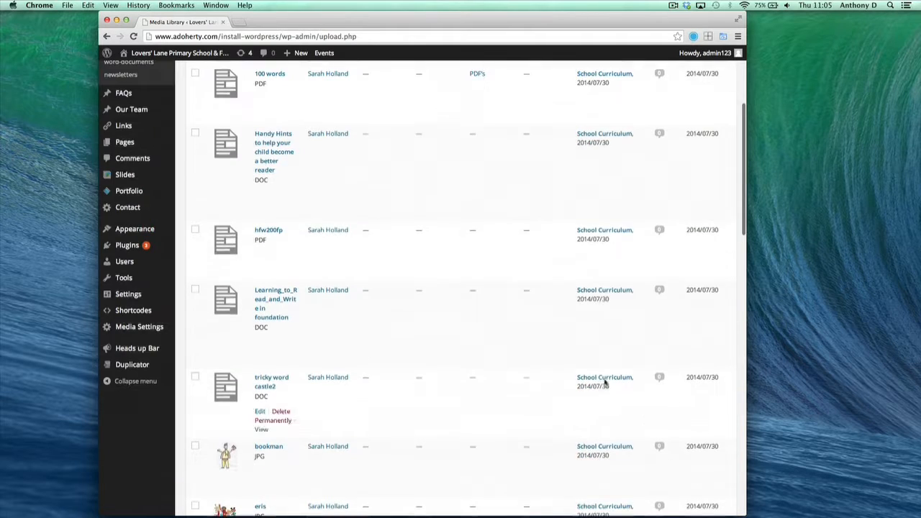
{"action": "scroll", "coordinate": [530, 281], "scroll_direction": "up", "scroll_amount": 3}
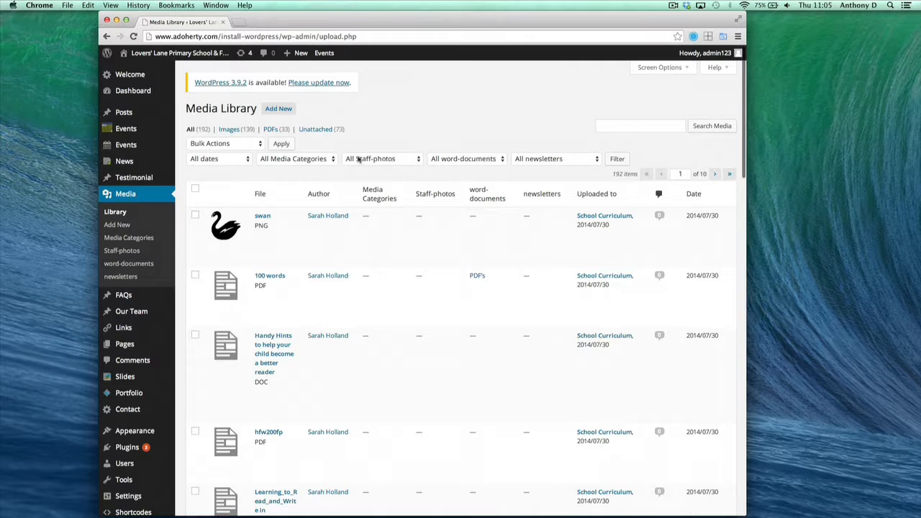
Filter the Media Library by the School photos media category and review the matching images.
{"action": "left_click", "coordinate": [324, 159]}
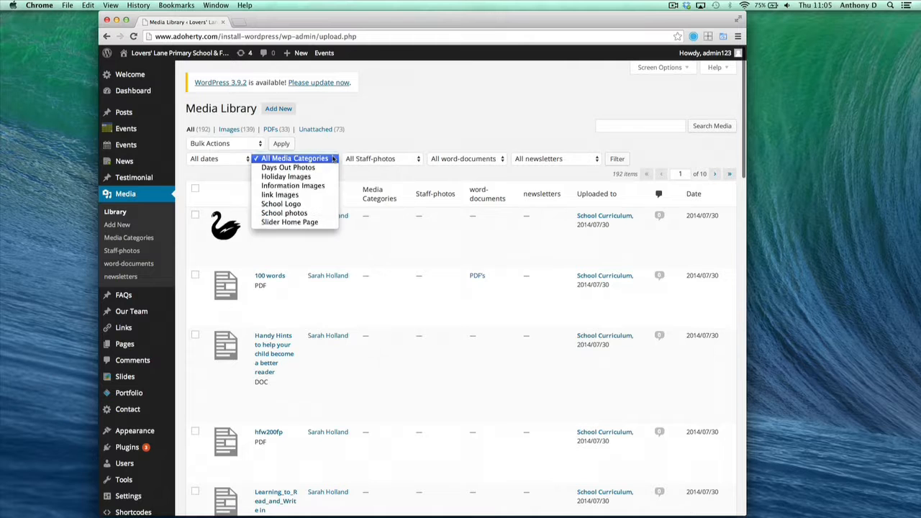
{"action": "left_click", "coordinate": [305, 214]}
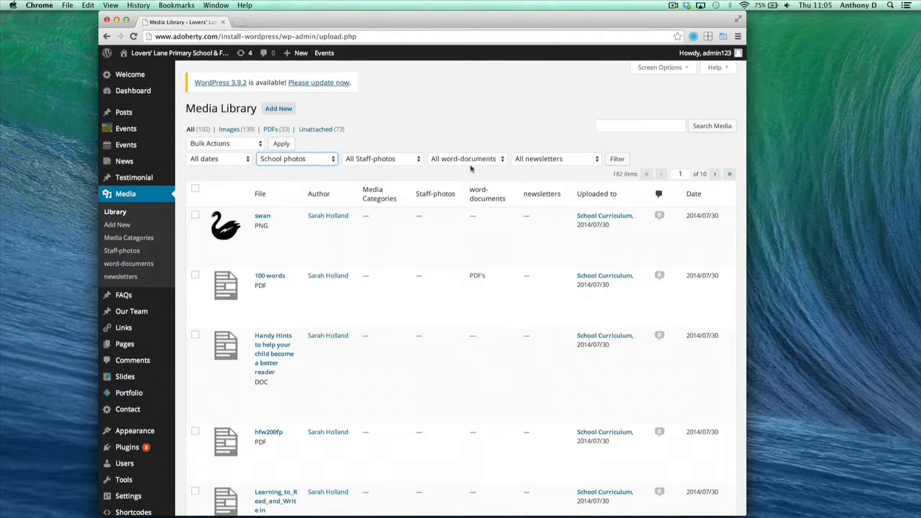
{"action": "left_click", "coordinate": [615, 160]}
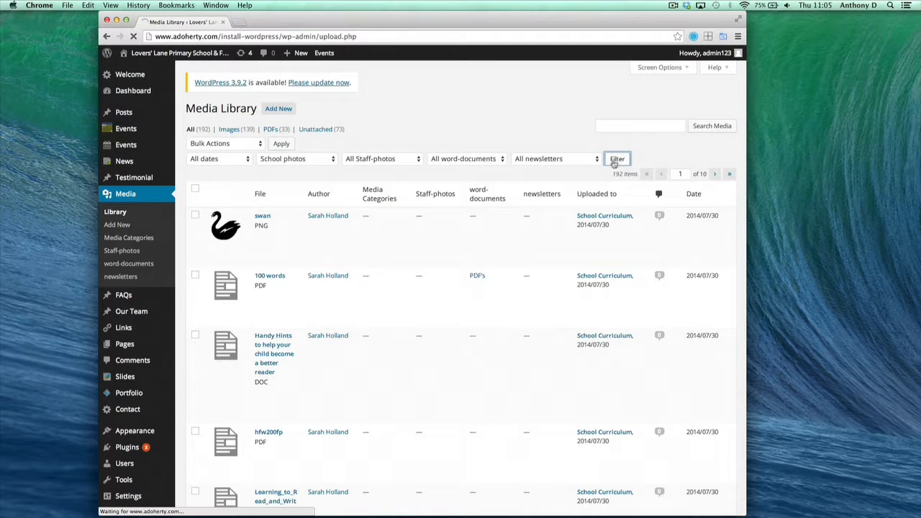
{"action": "scroll", "coordinate": [469, 319], "scroll_direction": "down", "scroll_amount": 2}
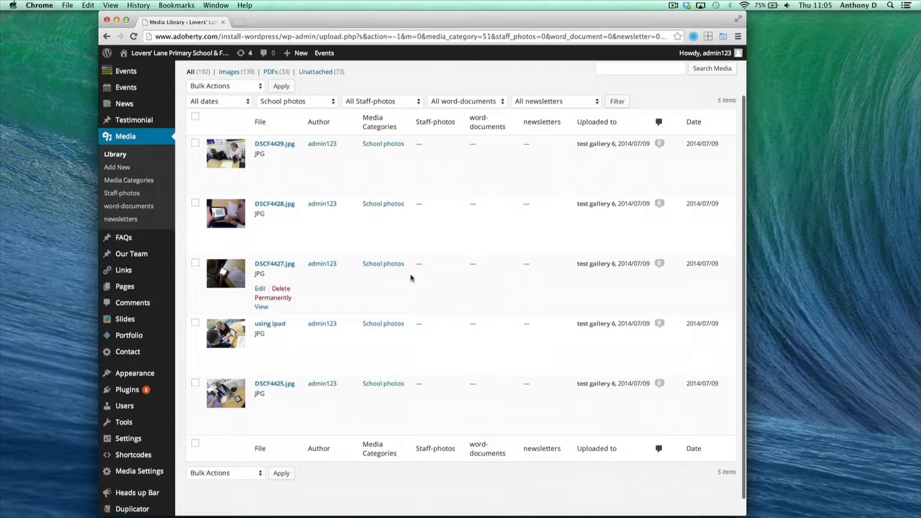
{"action": "scroll", "coordinate": [410, 276], "scroll_direction": "up", "scroll_amount": 2}
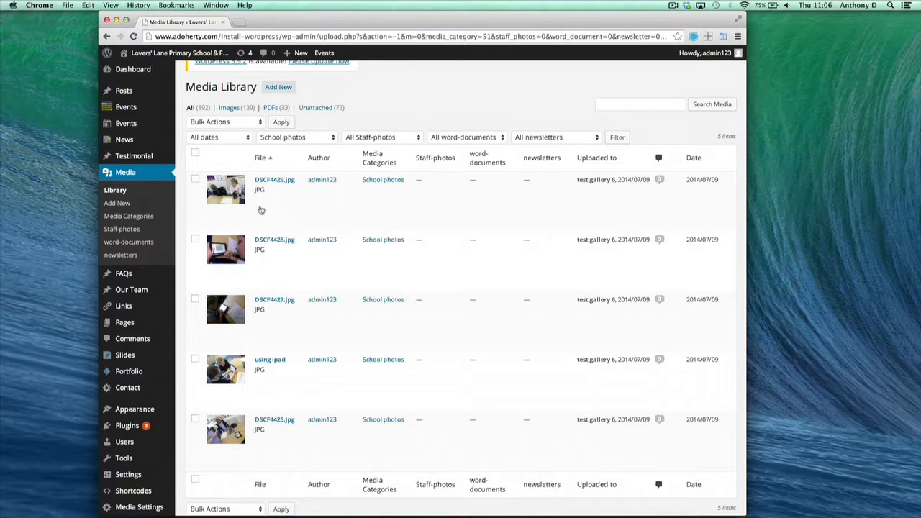
{"action": "scroll", "coordinate": [370, 148], "scroll_direction": "up", "scroll_amount": 3}
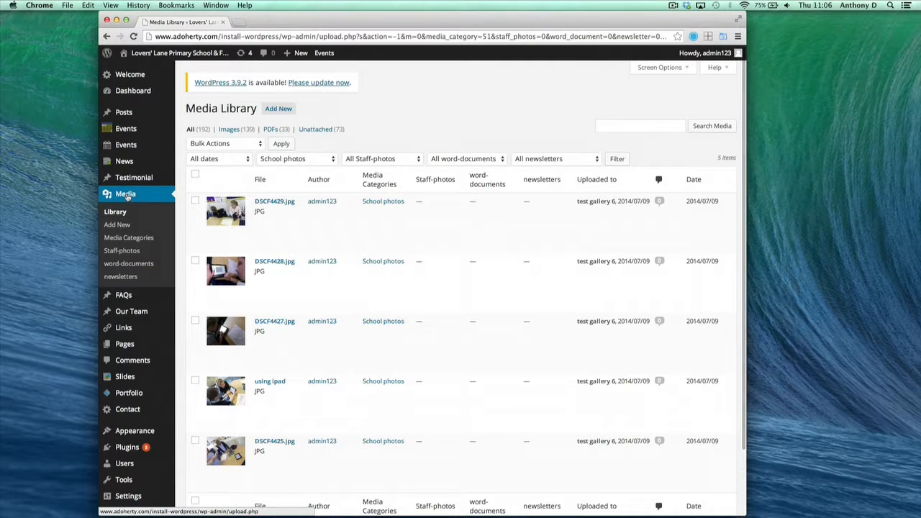
Open the hfw200fp PDF from the unfiltered Media Library, assign it the PDF's word-documents category and save it.
{"action": "left_click", "coordinate": [132, 195]}
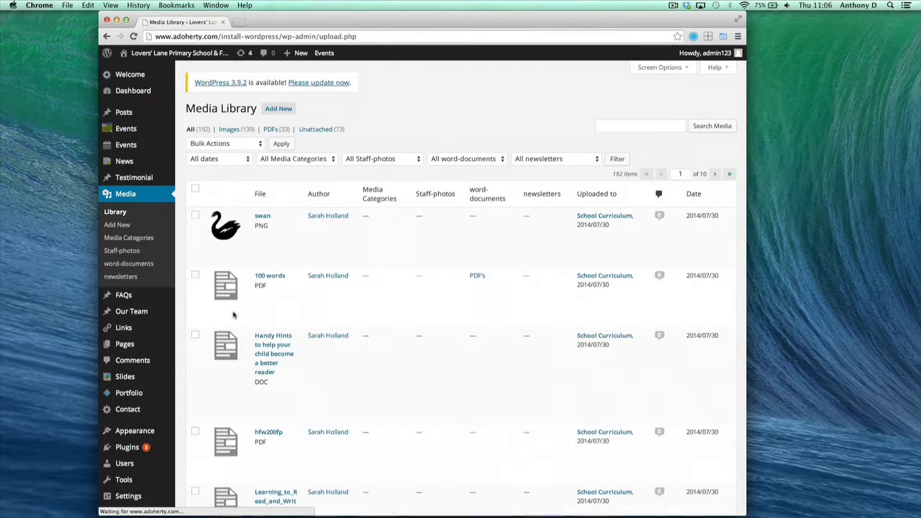
{"action": "scroll", "coordinate": [232, 315], "scroll_direction": "down", "scroll_amount": 5}
{"action": "scroll", "coordinate": [233, 314], "scroll_direction": "down", "scroll_amount": 1}
{"action": "mouse_move", "coordinate": [219, 207]}
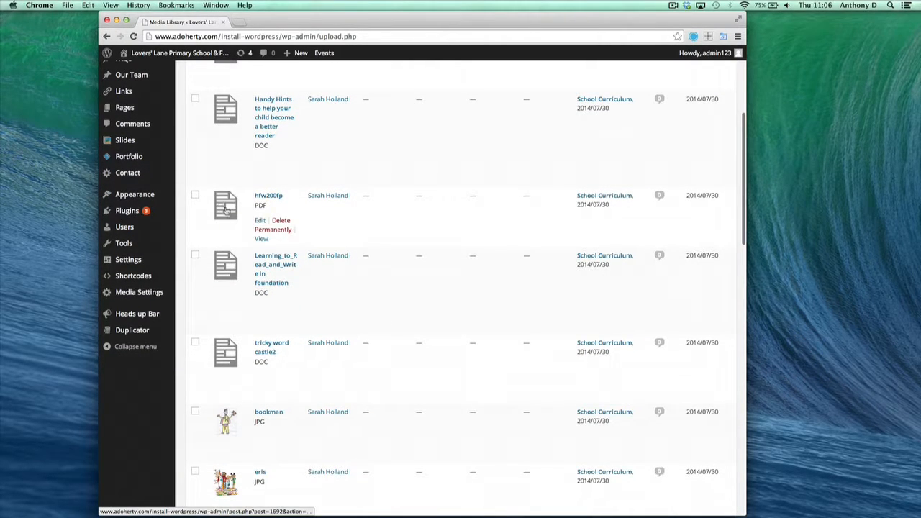
{"action": "left_click", "coordinate": [225, 209]}
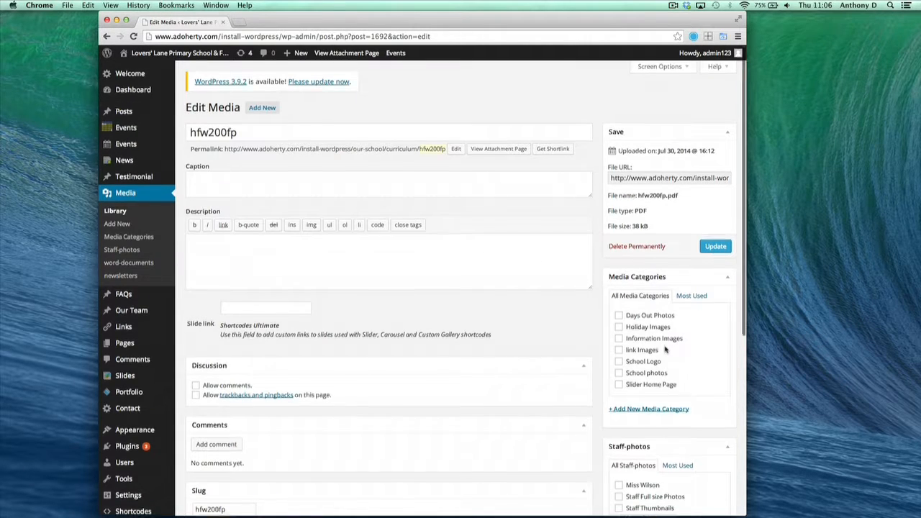
{"action": "scroll", "coordinate": [664, 349], "scroll_direction": "down", "scroll_amount": 5}
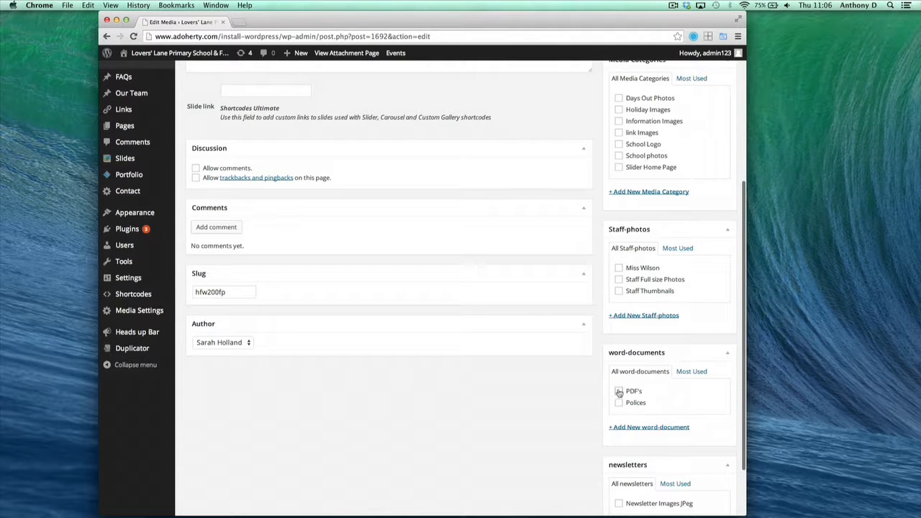
{"action": "scroll", "coordinate": [645, 404], "scroll_direction": "up", "scroll_amount": 5}
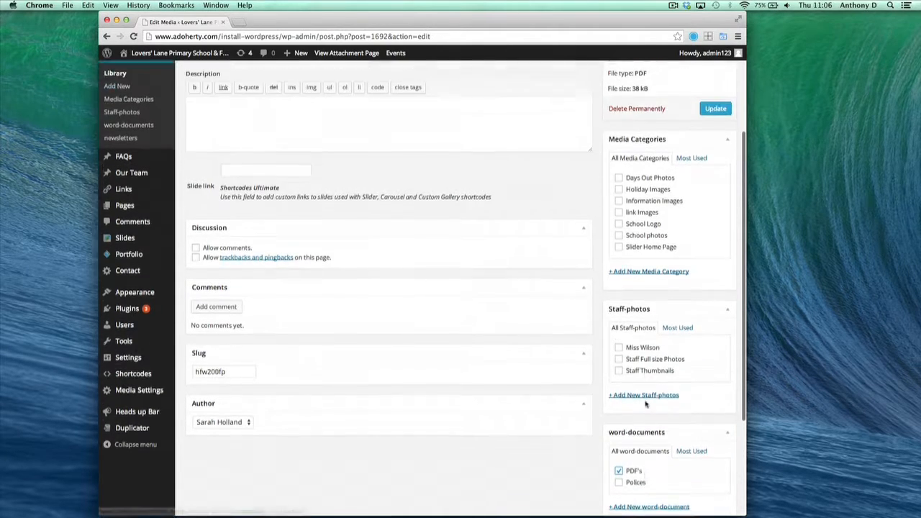
{"action": "left_click", "coordinate": [715, 249]}
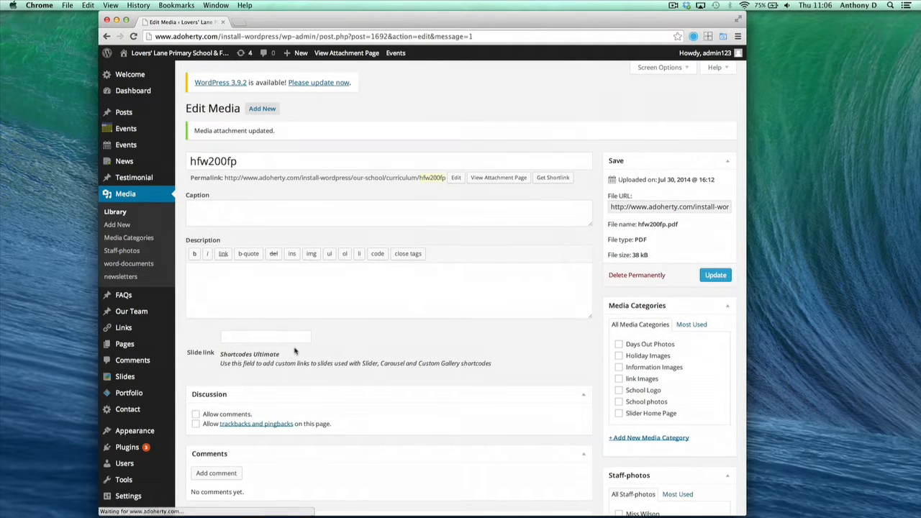
Return to the Media Library and go to the staff portraits on its second page.
{"action": "left_click", "coordinate": [126, 194]}
{"action": "scroll", "coordinate": [204, 184], "scroll_direction": "down", "scroll_amount": 5}
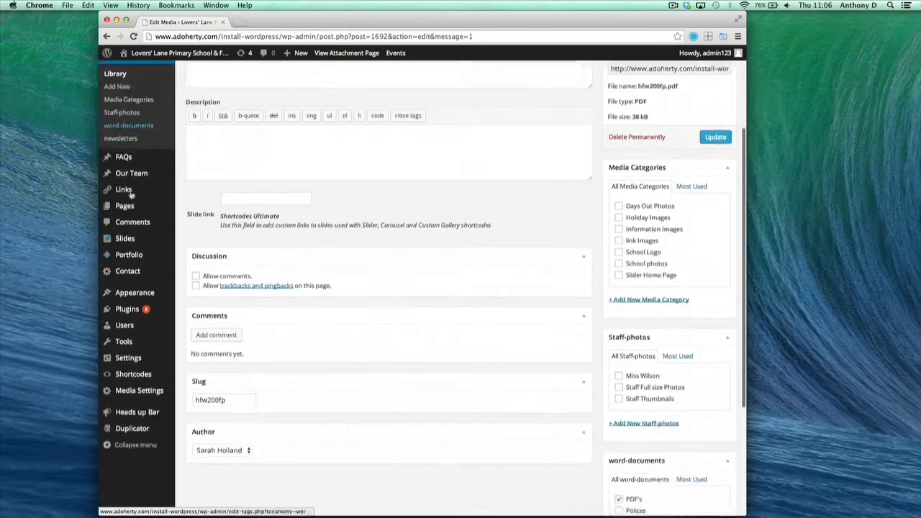
{"action": "scroll", "coordinate": [204, 328], "scroll_direction": "down", "scroll_amount": 20}
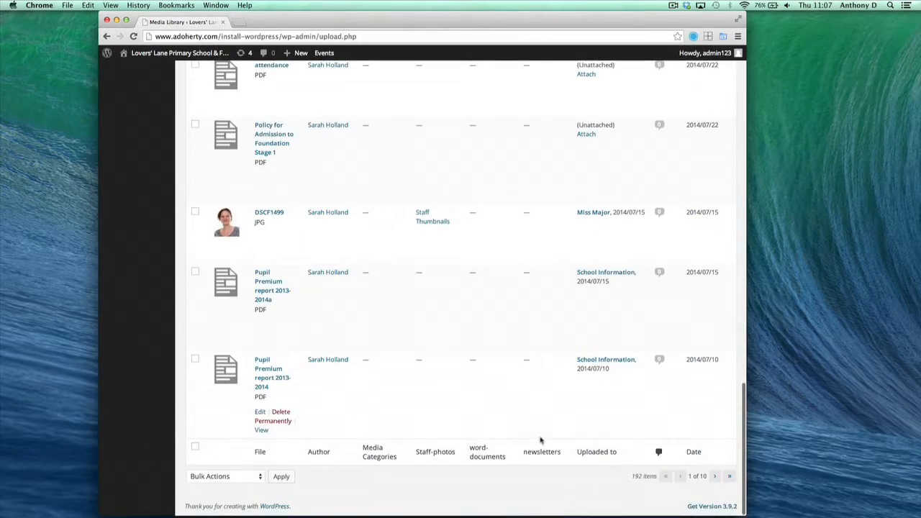
{"action": "left_click", "coordinate": [713, 477]}
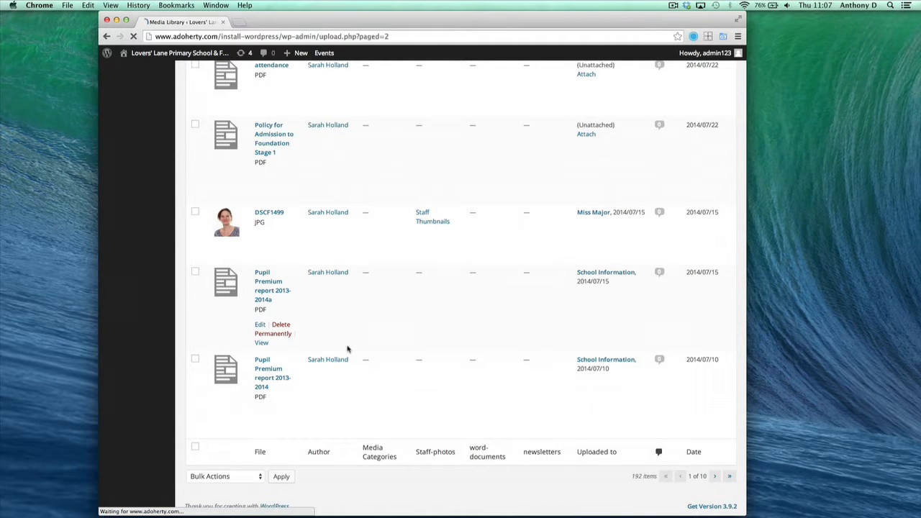
{"action": "scroll", "coordinate": [277, 309], "scroll_direction": "down", "scroll_amount": 2}
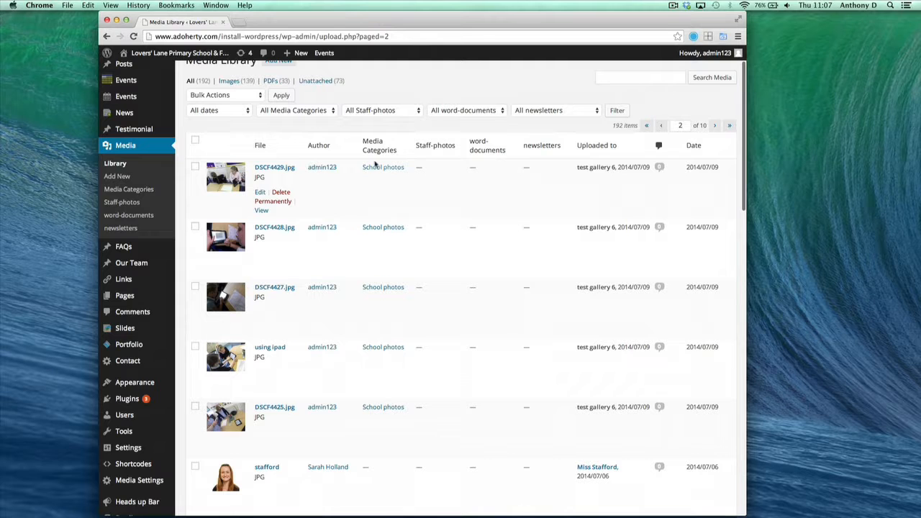
{"action": "scroll", "coordinate": [268, 310], "scroll_direction": "down", "scroll_amount": 5}
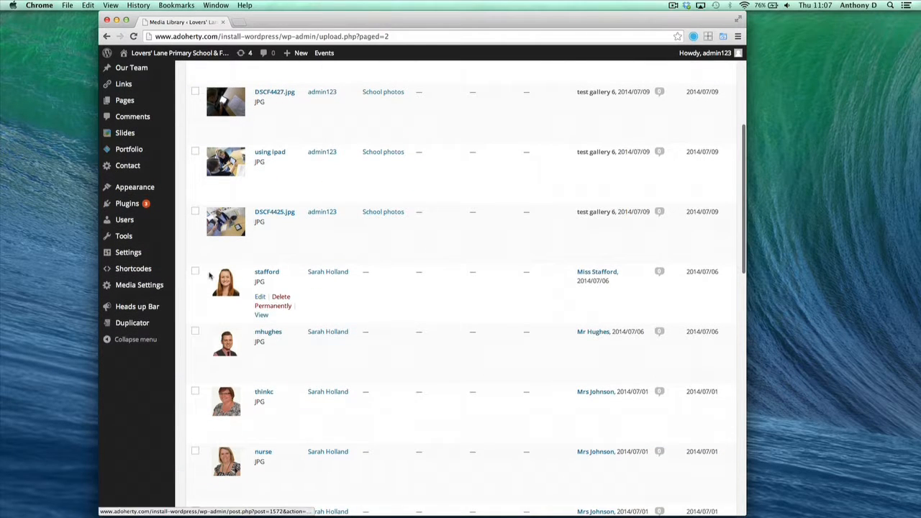
{"action": "scroll", "coordinate": [229, 287], "scroll_direction": "down", "scroll_amount": 3}
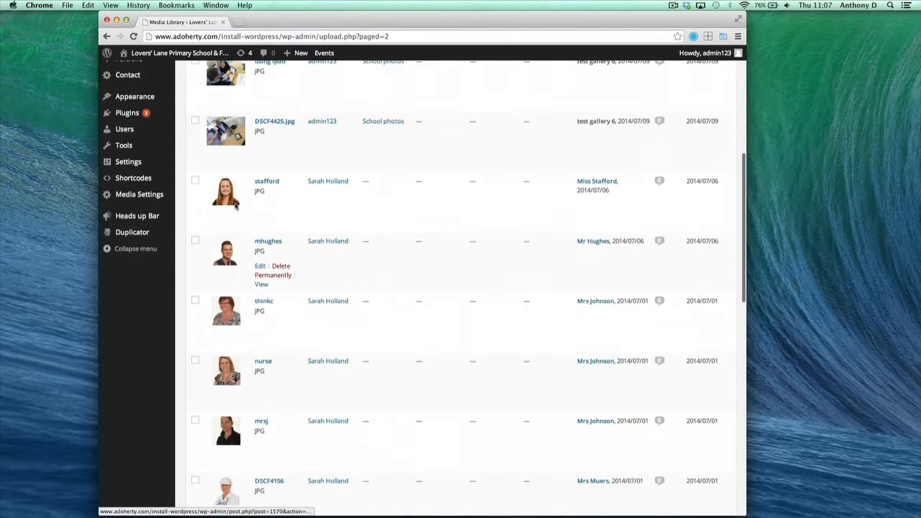
Open the first staff portrait below the school photos and assign it the Staff Thumbnails category.
{"action": "left_click", "coordinate": [218, 194]}
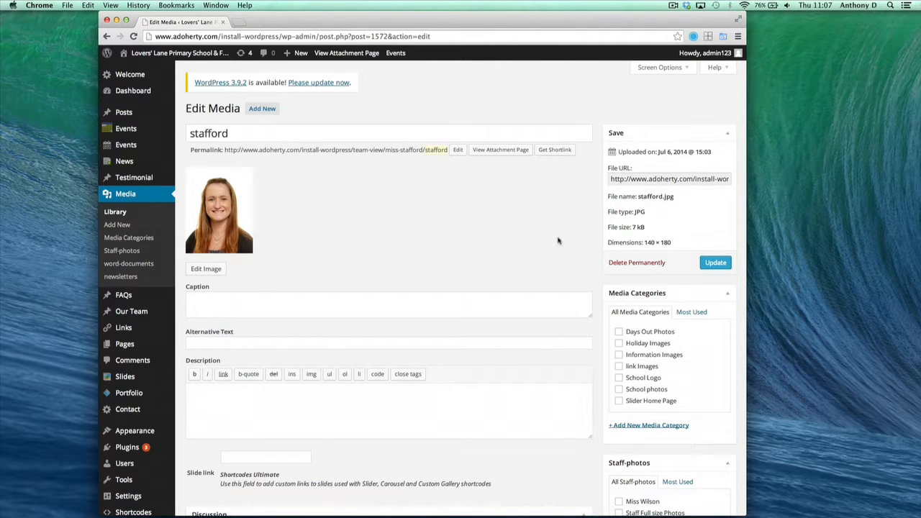
{"action": "scroll", "coordinate": [663, 242], "scroll_direction": "down", "scroll_amount": 8}
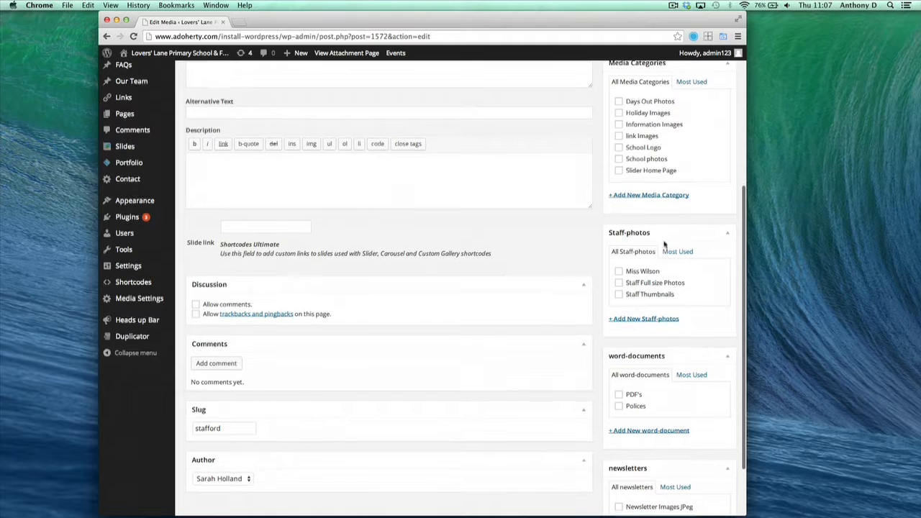
{"action": "left_click", "coordinate": [619, 296]}
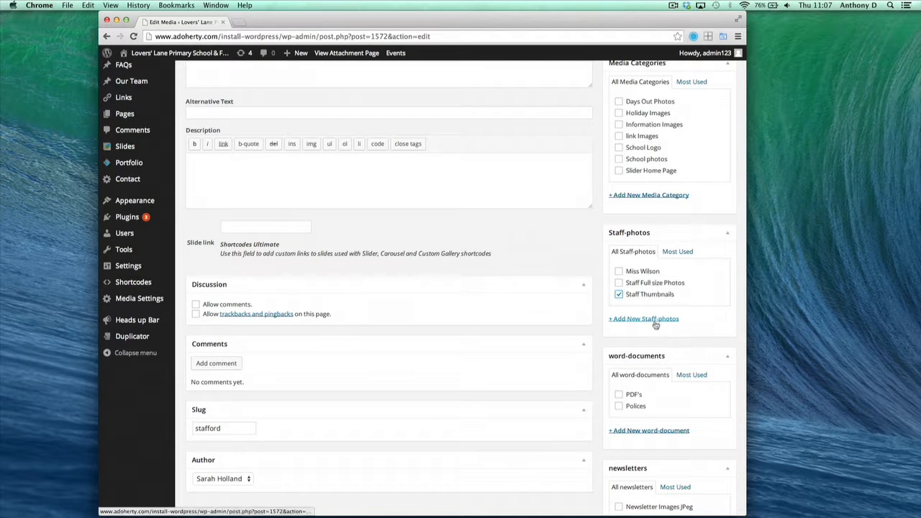
{"action": "scroll", "coordinate": [654, 312], "scroll_direction": "down", "scroll_amount": 1}
{"action": "scroll", "coordinate": [533, 259], "scroll_direction": "up", "scroll_amount": 4}
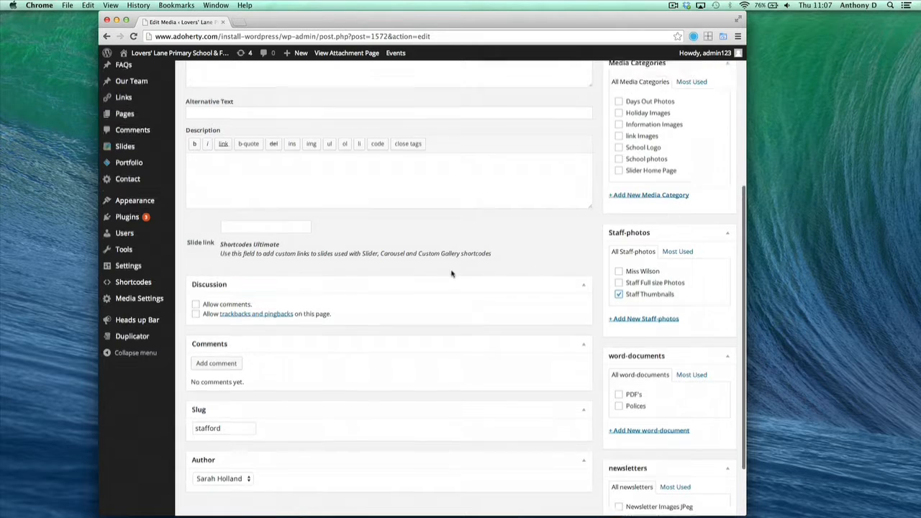
Show the entry field for a new word-documents category and examine the category options available for the portrait.
{"action": "scroll", "coordinate": [640, 350], "scroll_direction": "down", "scroll_amount": 2}
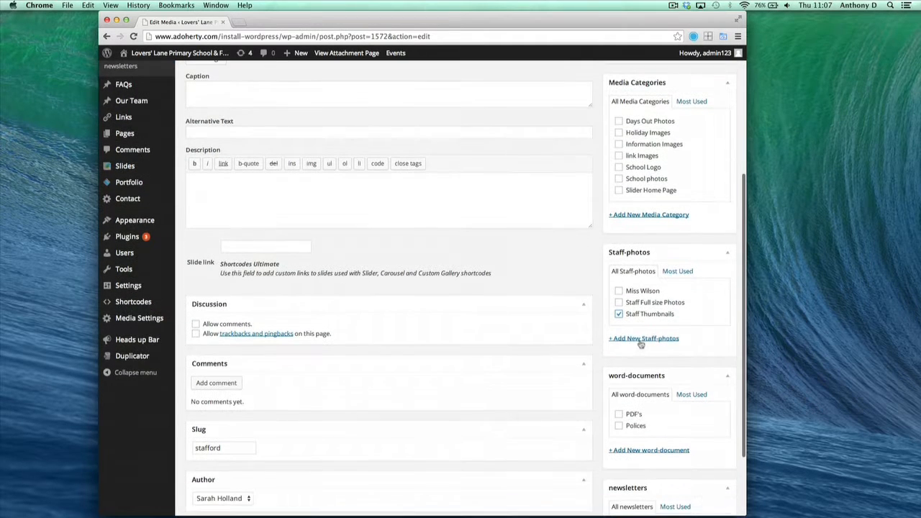
{"action": "scroll", "coordinate": [646, 340], "scroll_direction": "down", "scroll_amount": 6}
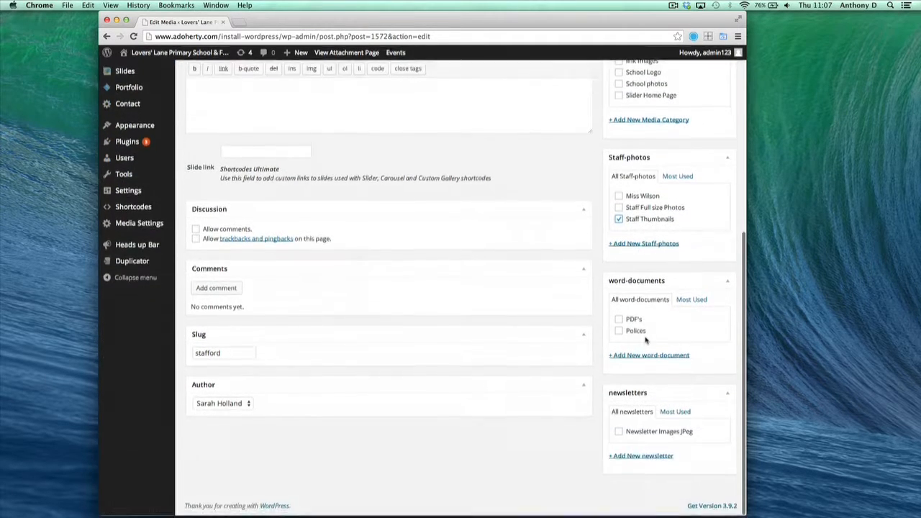
{"action": "left_click", "coordinate": [649, 356]}
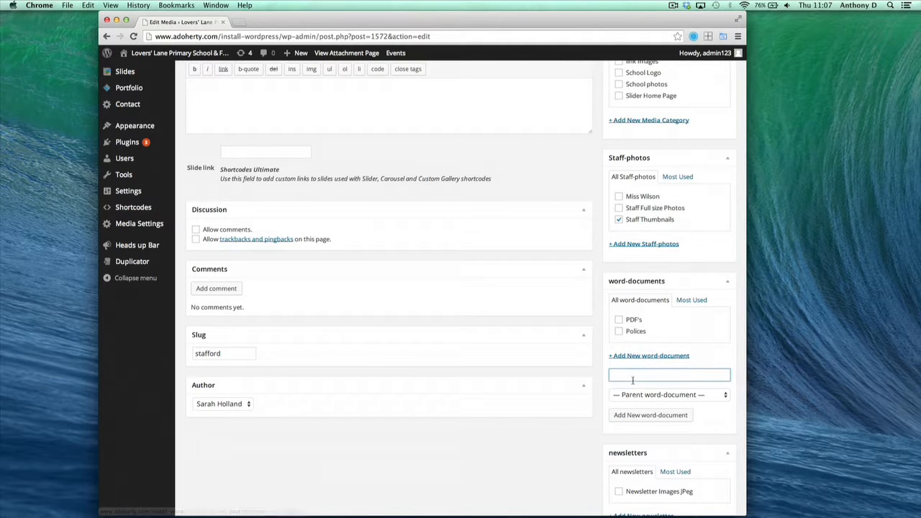
{"action": "scroll", "coordinate": [657, 378], "scroll_direction": "down", "scroll_amount": 4}
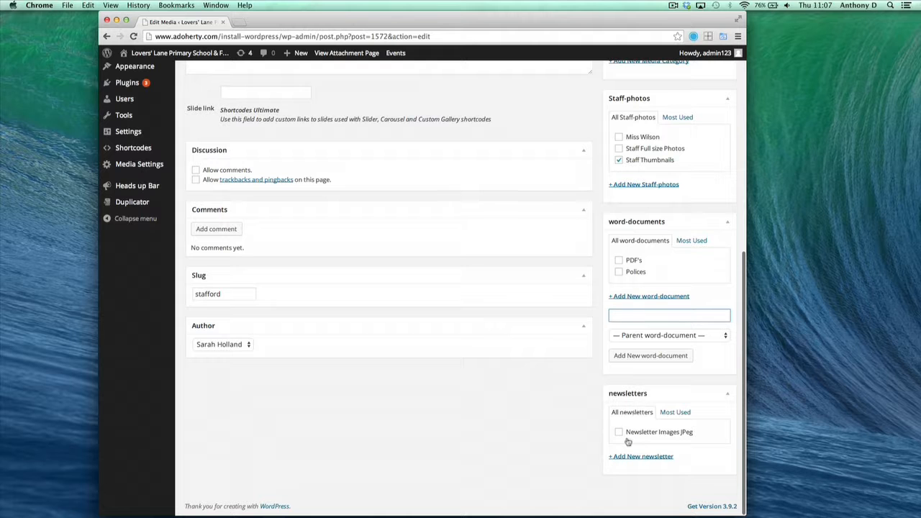
{"action": "scroll", "coordinate": [652, 414], "scroll_direction": "up", "scroll_amount": 20}
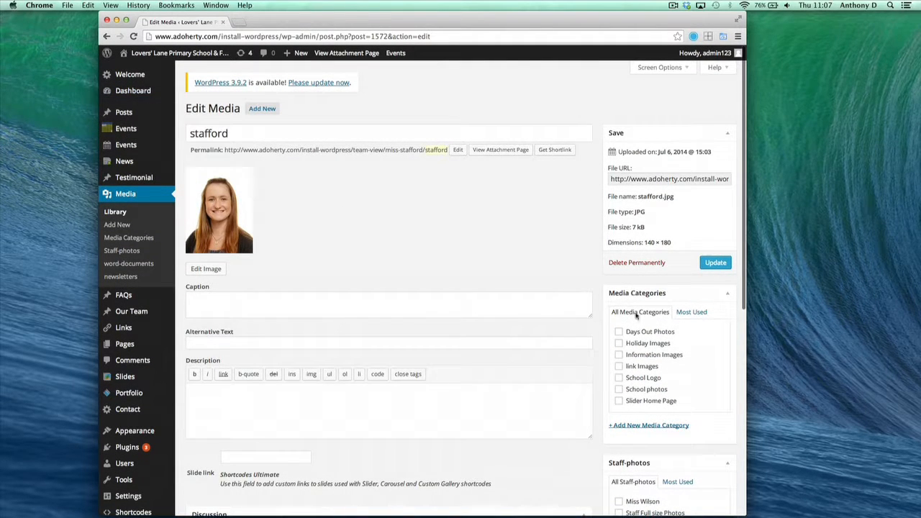
Save the staff portrait's Staff Thumbnails category assignment.
{"action": "scroll", "coordinate": [674, 387], "scroll_direction": "down", "scroll_amount": 2}
{"action": "scroll", "coordinate": [674, 386], "scroll_direction": "down", "scroll_amount": 4}
{"action": "left_click", "coordinate": [715, 168]}
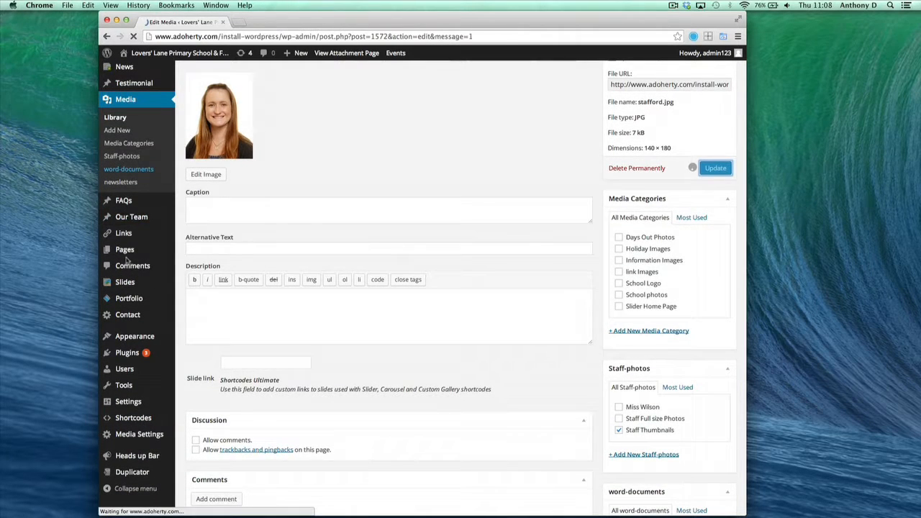
Go to the site's list of pages and open the Gallery page for editing.
{"action": "scroll", "coordinate": [133, 288], "scroll_direction": "down", "scroll_amount": 6}
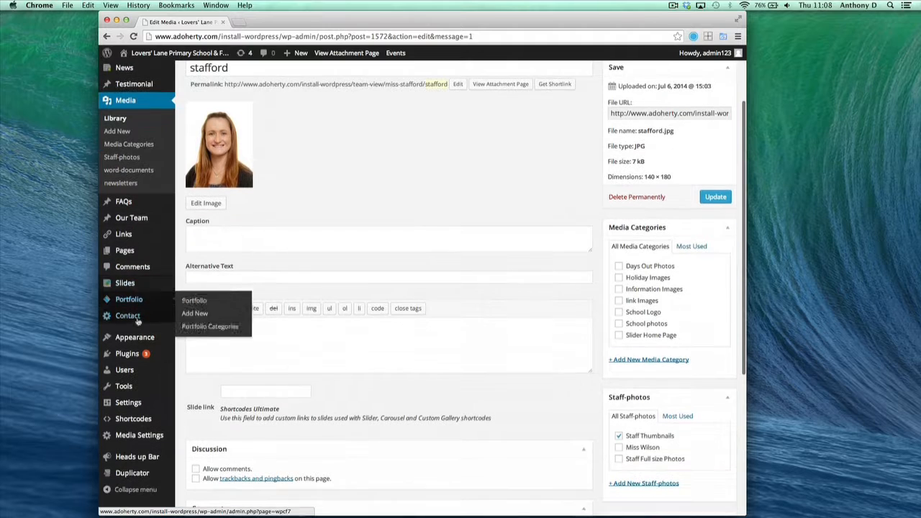
{"action": "mouse_move", "coordinate": [128, 250]}
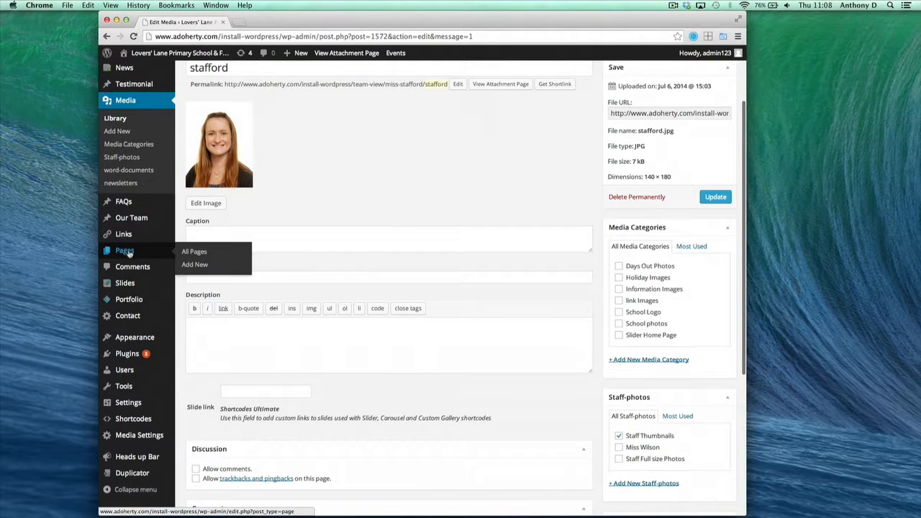
{"action": "left_click", "coordinate": [129, 254]}
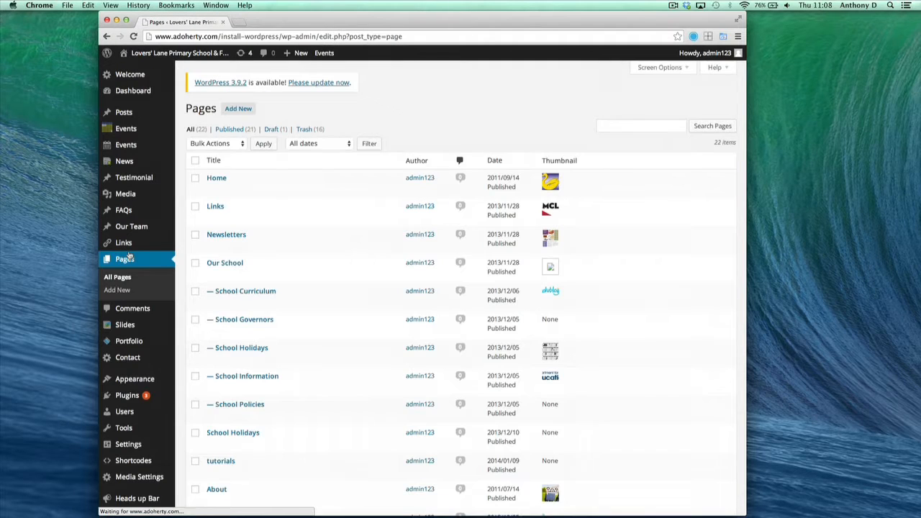
{"action": "scroll", "coordinate": [270, 301], "scroll_direction": "down", "scroll_amount": 10}
{"action": "scroll", "coordinate": [277, 306], "scroll_direction": "down", "scroll_amount": 5}
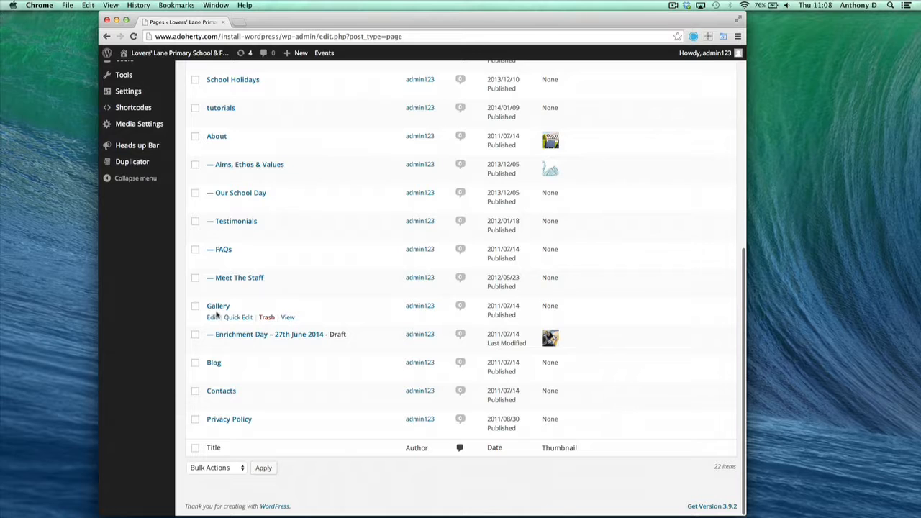
{"action": "left_click", "coordinate": [211, 317]}
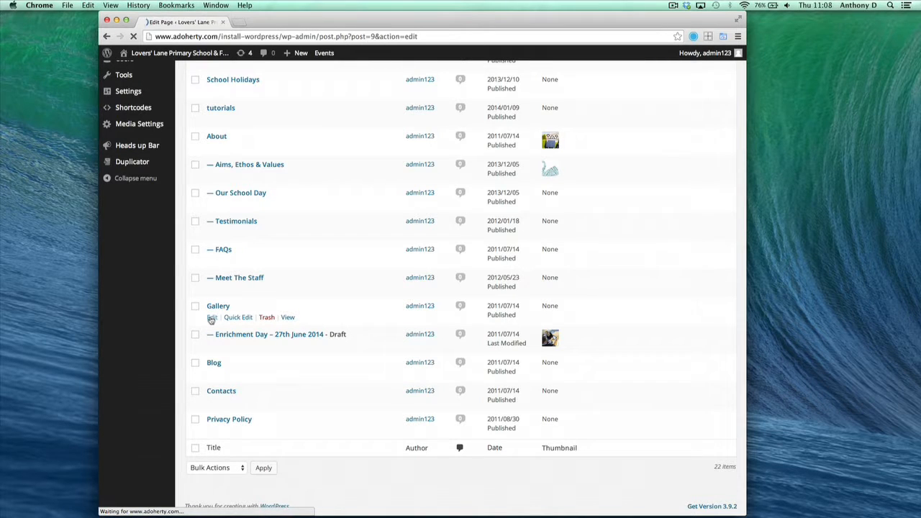
Examine the Gallery page's custom fields, in particular the value of category-include.
{"action": "scroll", "coordinate": [313, 233], "scroll_direction": "down", "scroll_amount": 10}
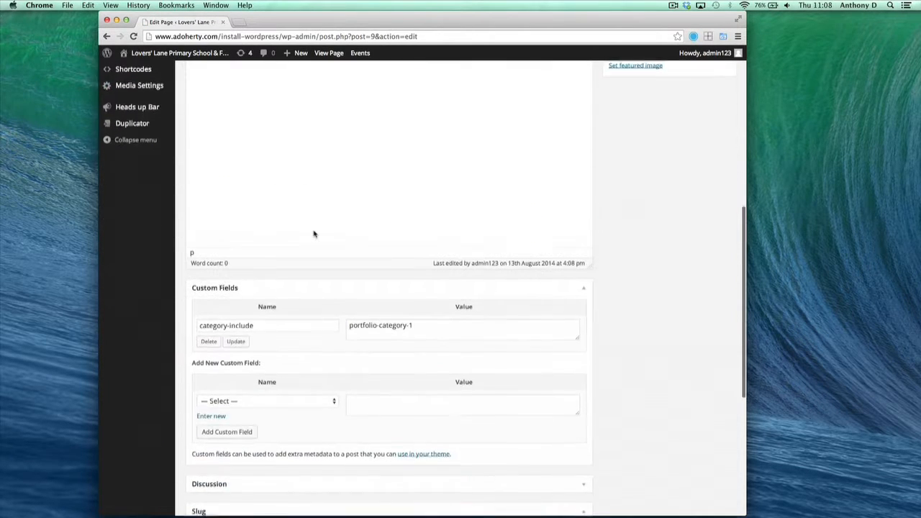
{"action": "scroll", "coordinate": [231, 282], "scroll_direction": "down", "scroll_amount": 2}
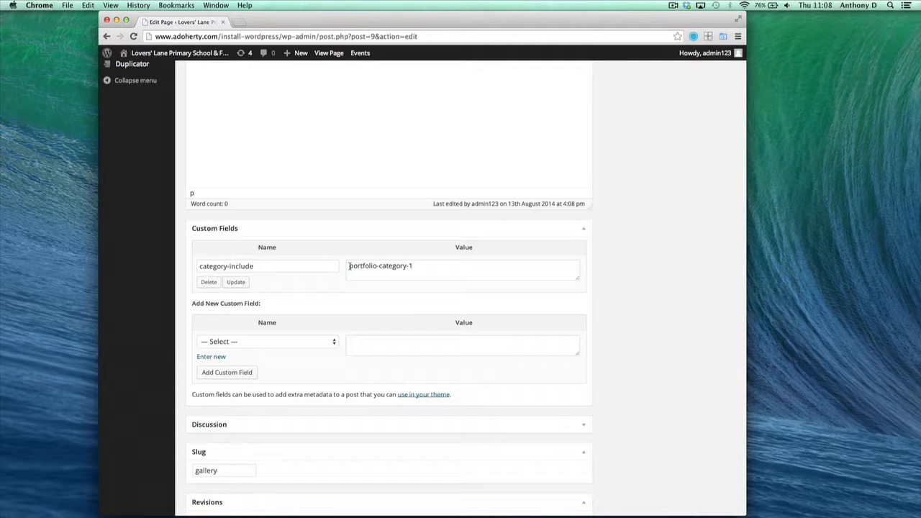
Review the existing portfolio items with their categories and the full list of portfolio categories.
{"action": "scroll", "coordinate": [306, 266], "scroll_direction": "up", "scroll_amount": 10}
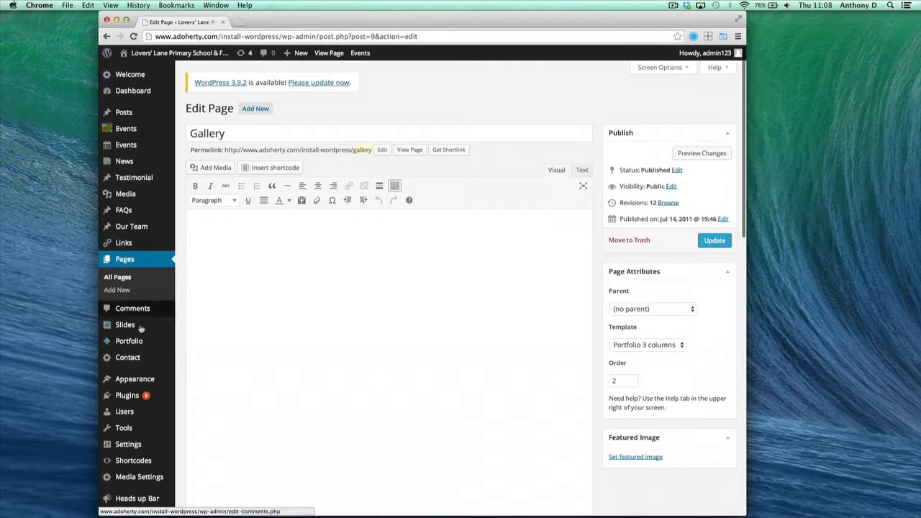
{"action": "left_click", "coordinate": [143, 343]}
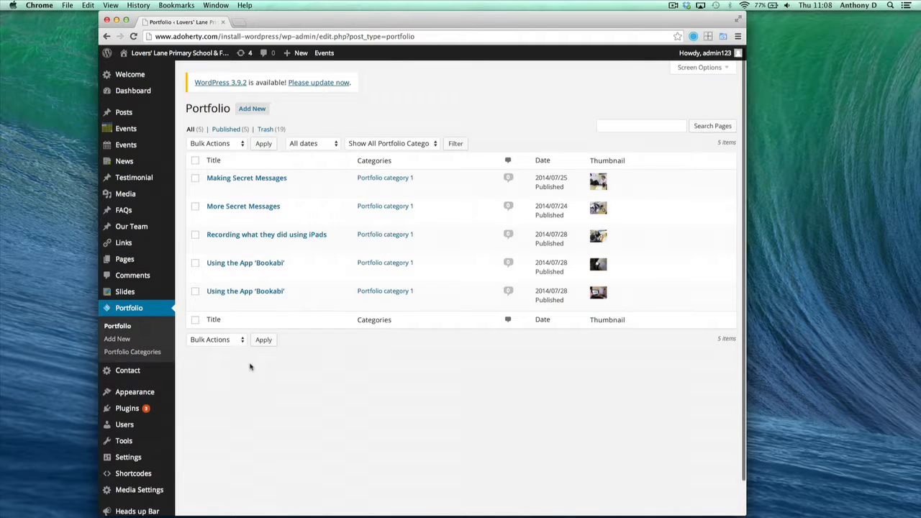
{"action": "scroll", "coordinate": [249, 367], "scroll_direction": "down", "scroll_amount": 1}
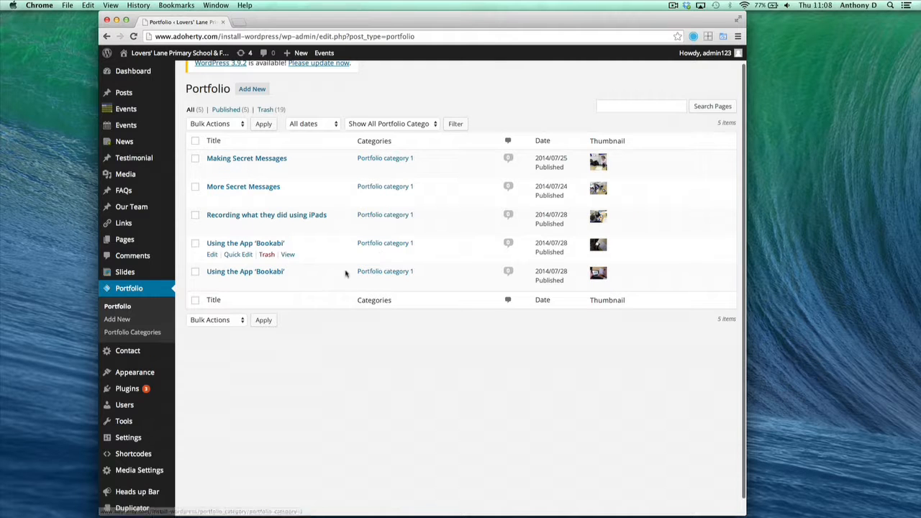
{"action": "left_click", "coordinate": [137, 333]}
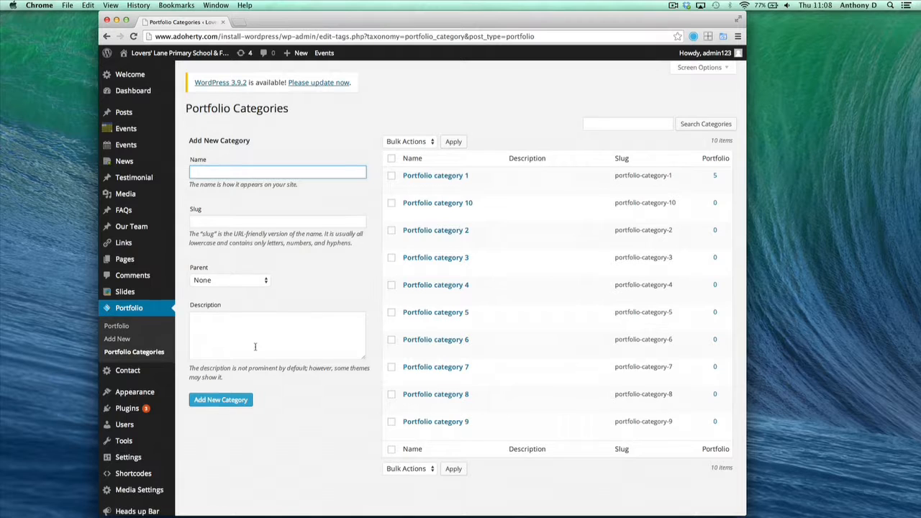
{"action": "scroll", "coordinate": [255, 349], "scroll_direction": "down", "scroll_amount": 2}
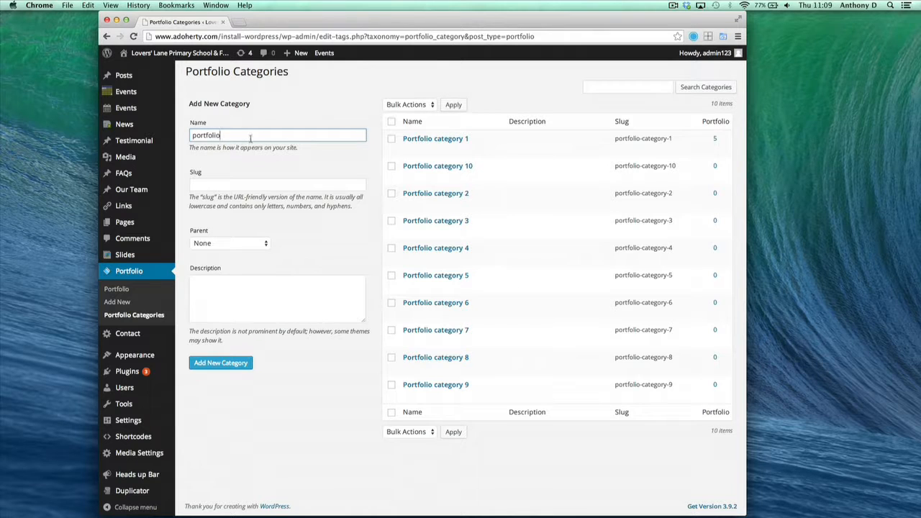
Create a new portfolio item and title it Photo 10.
{"action": "left_click", "coordinate": [128, 272]}
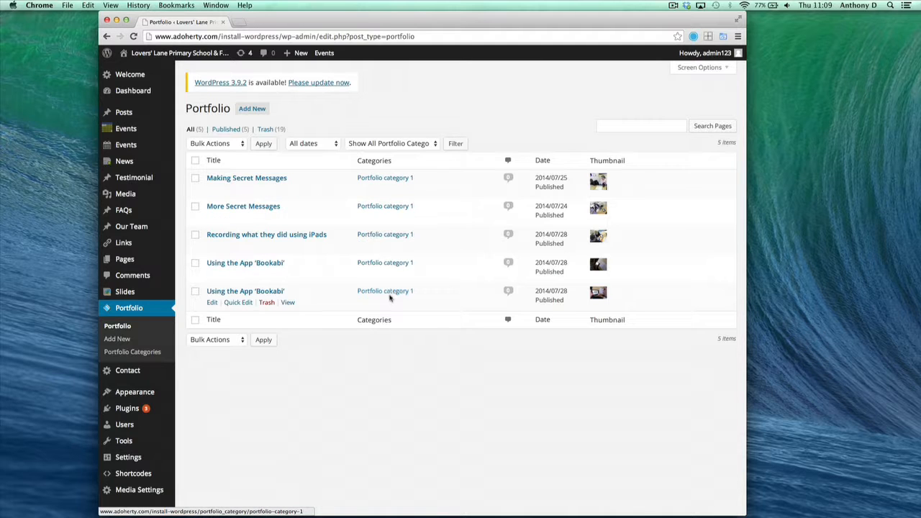
{"action": "left_click", "coordinate": [258, 110]}
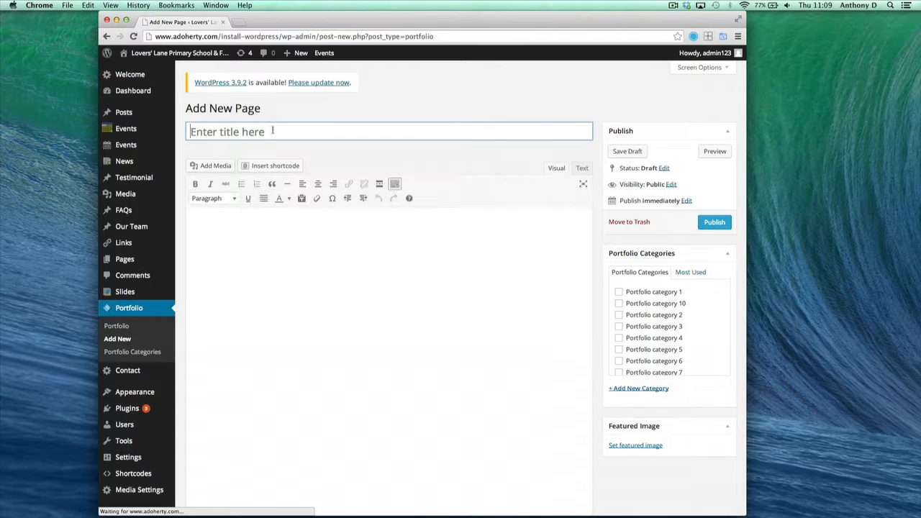
{"action": "left_click_drag", "start_coordinate": [192, 131], "coordinate": [288, 131]}
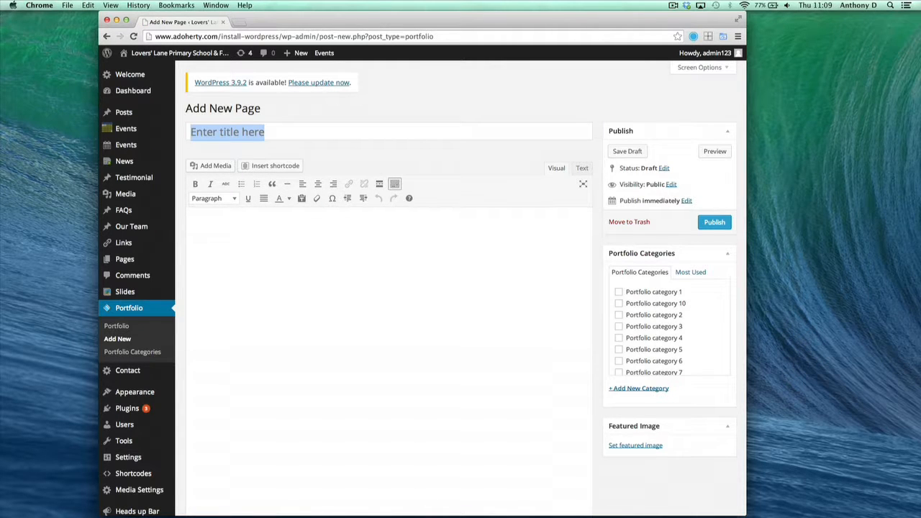
{"action": "left_click", "coordinate": [290, 144]}
{"action": "left_click", "coordinate": [279, 130]}
{"action": "type", "text": "Photo 10"}
Set the penguin picture miscellaneous-136.jpg from the Media Library as the portfolio item's featured image.
{"action": "scroll", "coordinate": [304, 269], "scroll_direction": "down", "scroll_amount": 5}
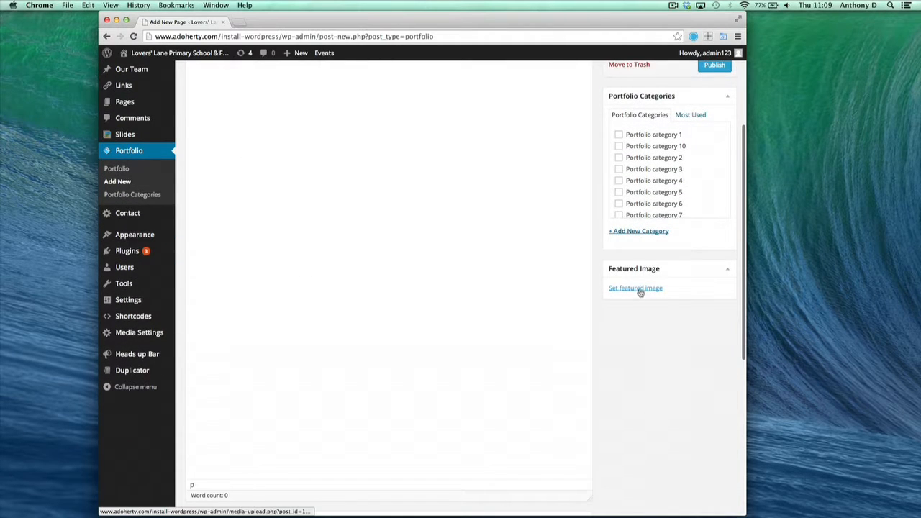
{"action": "left_click", "coordinate": [640, 289]}
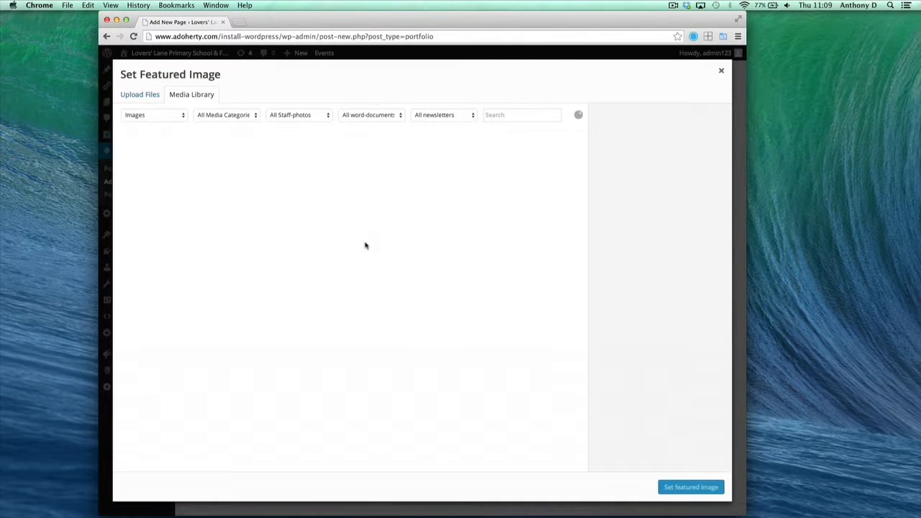
{"action": "scroll", "coordinate": [364, 292], "scroll_direction": "down", "scroll_amount": 2}
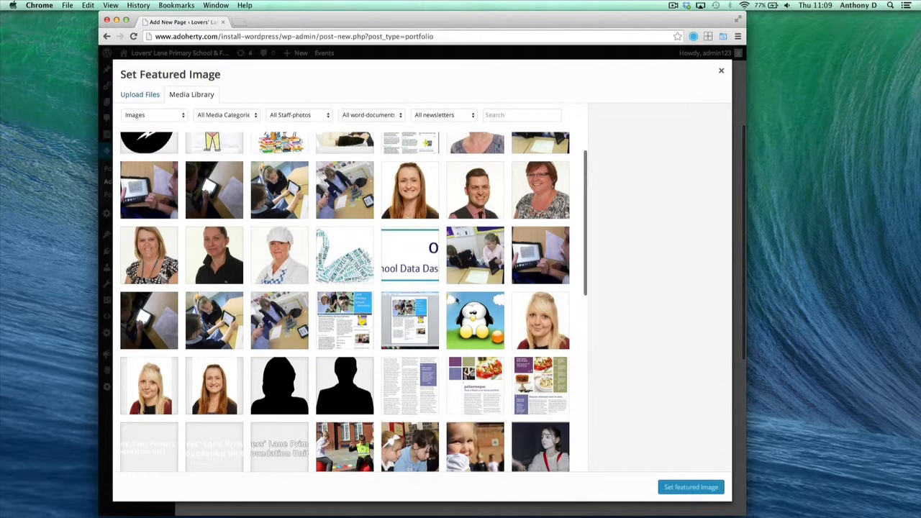
{"action": "left_click", "coordinate": [466, 330]}
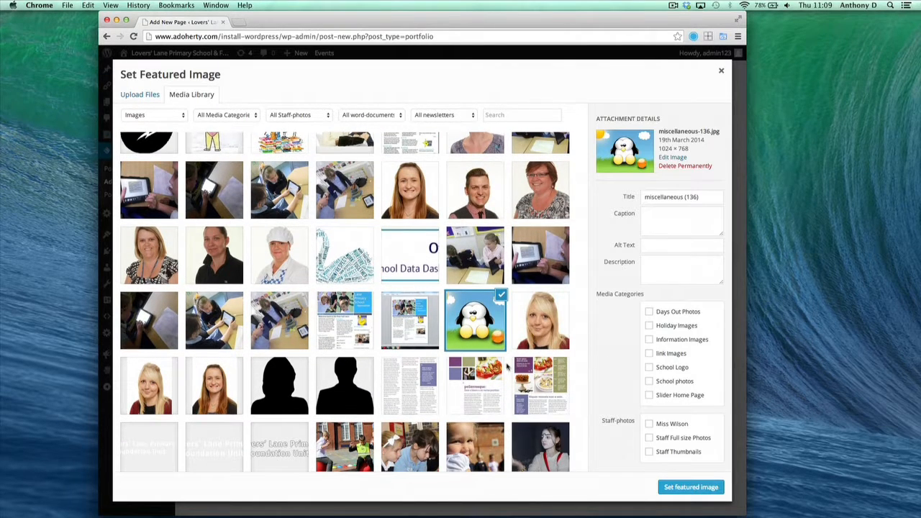
{"action": "scroll", "coordinate": [507, 368], "scroll_direction": "down", "scroll_amount": 2}
{"action": "left_click", "coordinate": [691, 487]}
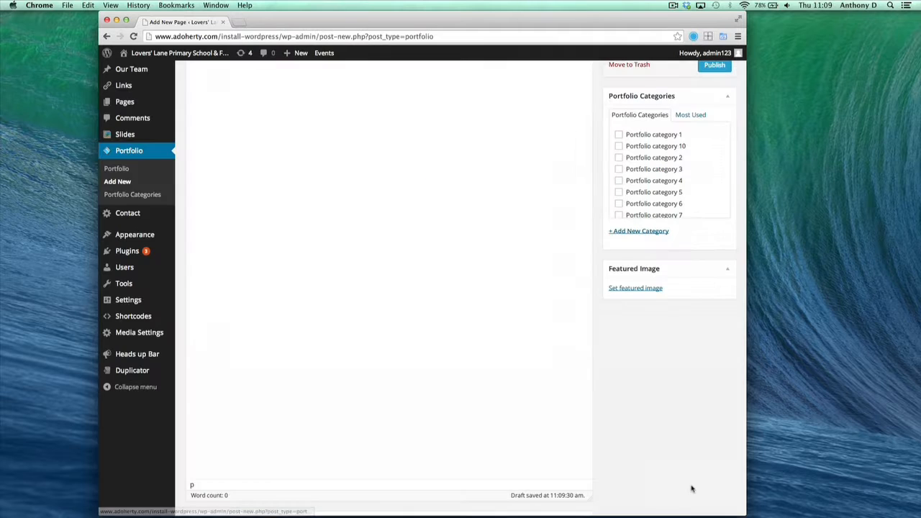
Assign Portfolio category 2 to the Photo 10 item and publish it.
{"action": "scroll", "coordinate": [545, 369], "scroll_direction": "down", "scroll_amount": 5}
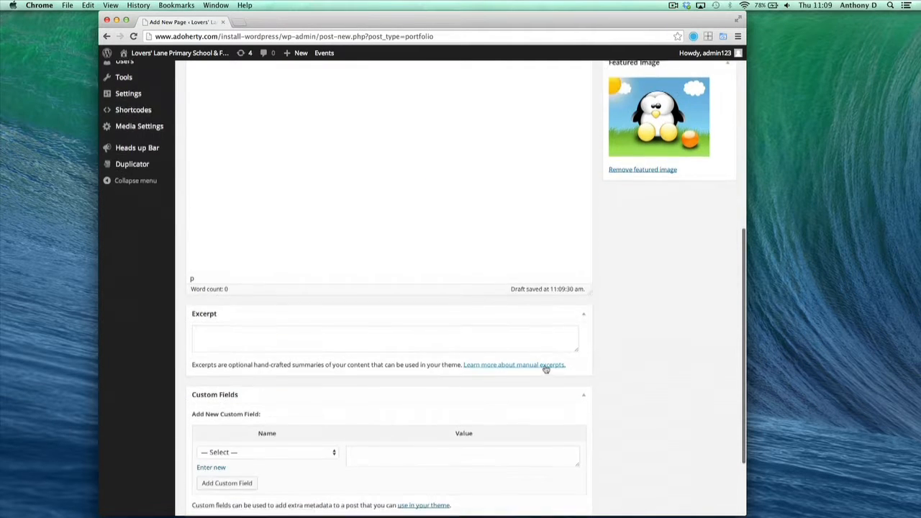
{"action": "scroll", "coordinate": [545, 369], "scroll_direction": "down", "scroll_amount": 1}
{"action": "scroll", "coordinate": [351, 324], "scroll_direction": "down", "scroll_amount": 3}
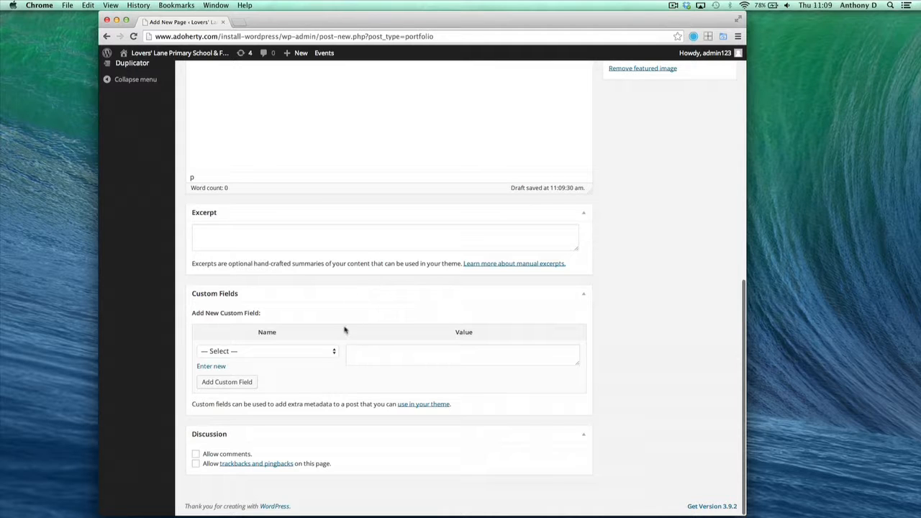
{"action": "scroll", "coordinate": [334, 351], "scroll_direction": "up", "scroll_amount": 10}
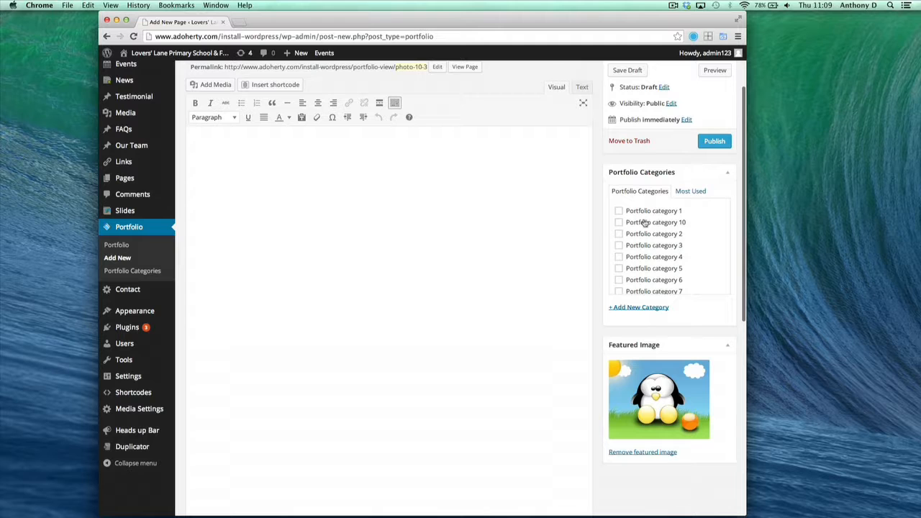
{"action": "scroll", "coordinate": [644, 223], "scroll_direction": "down", "scroll_amount": 2}
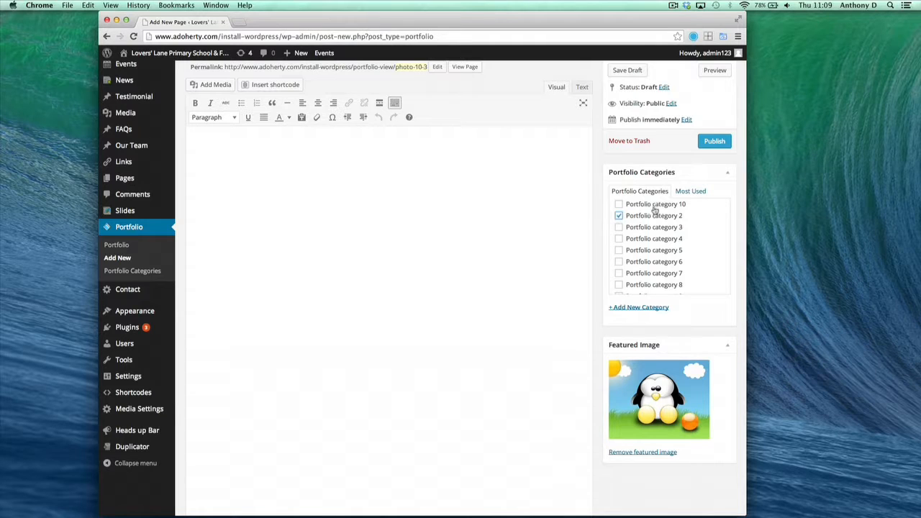
{"action": "left_click", "coordinate": [712, 142]}
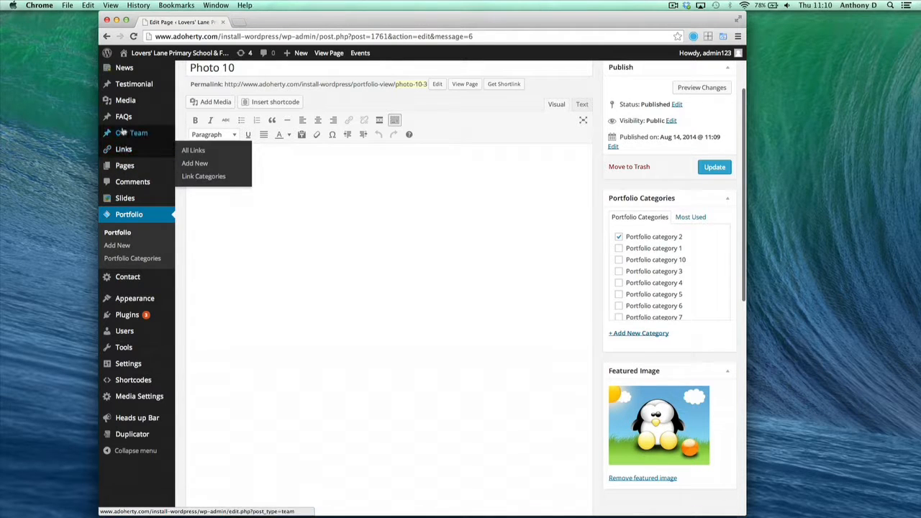
Look through the first two pages of the Media Library and continue to the third.
{"action": "left_click", "coordinate": [124, 103]}
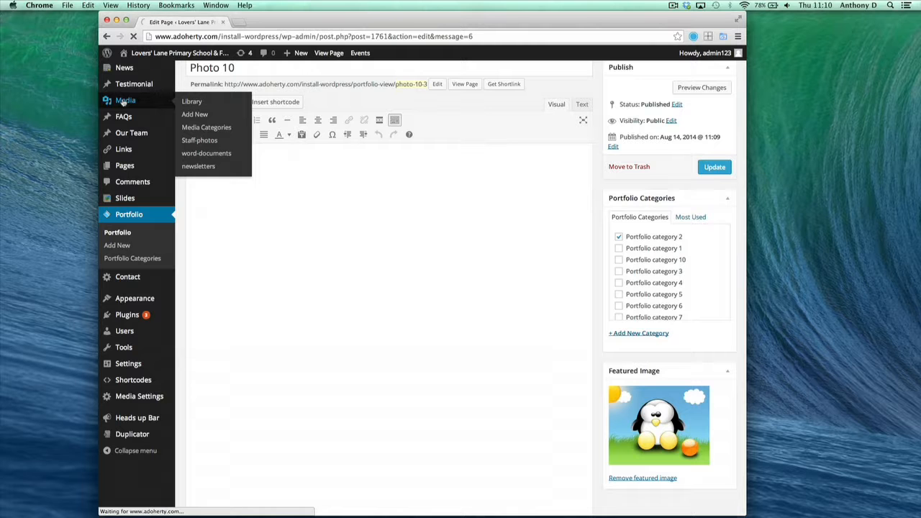
{"action": "scroll", "coordinate": [280, 302], "scroll_direction": "down", "scroll_amount": 3}
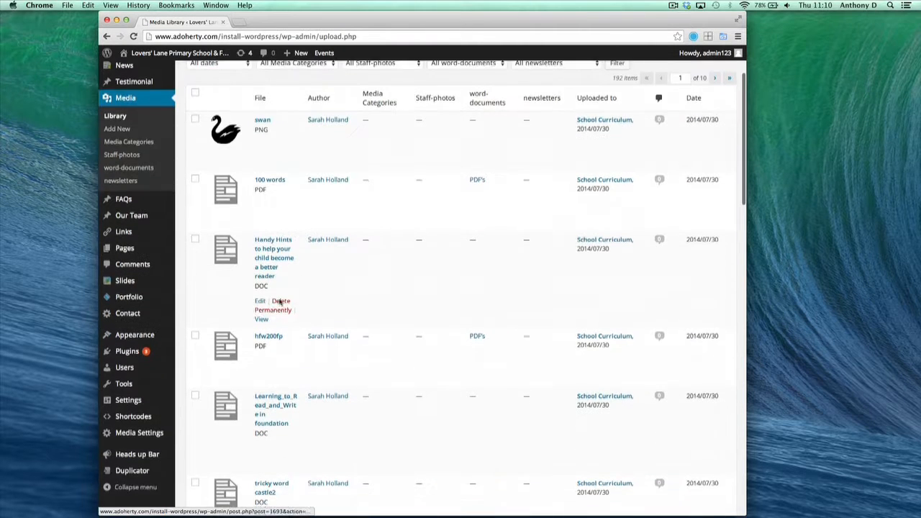
{"action": "scroll", "coordinate": [293, 343], "scroll_direction": "down", "scroll_amount": 15}
{"action": "scroll", "coordinate": [293, 343], "scroll_direction": "down", "scroll_amount": 10}
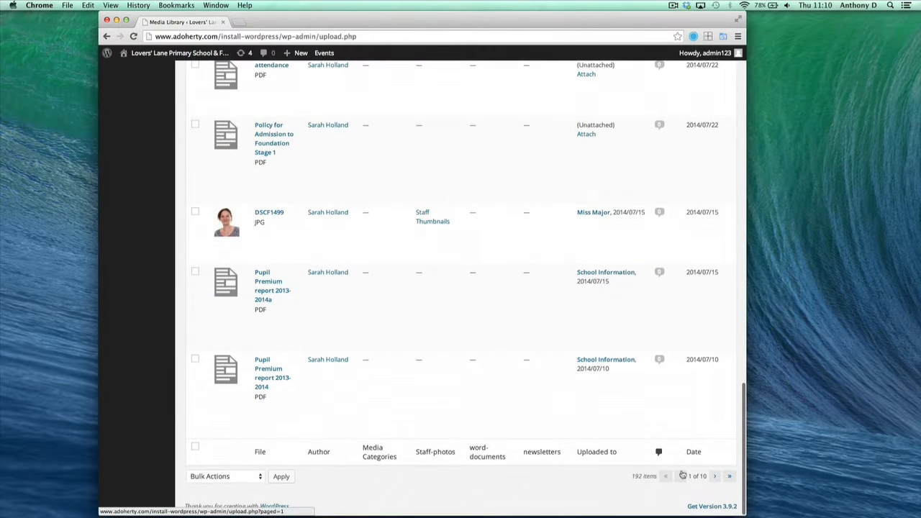
{"action": "left_click", "coordinate": [714, 476]}
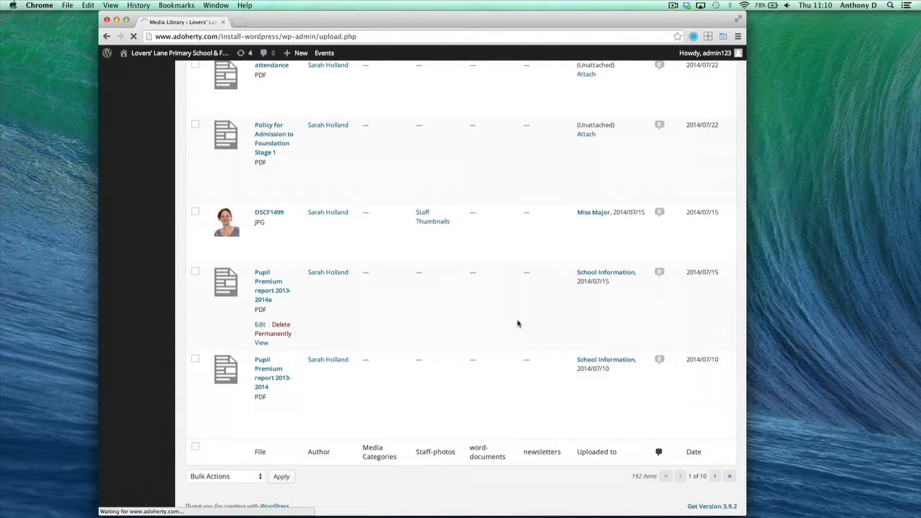
{"action": "scroll", "coordinate": [474, 382], "scroll_direction": "down", "scroll_amount": 5}
{"action": "scroll", "coordinate": [473, 381], "scroll_direction": "down", "scroll_amount": 10}
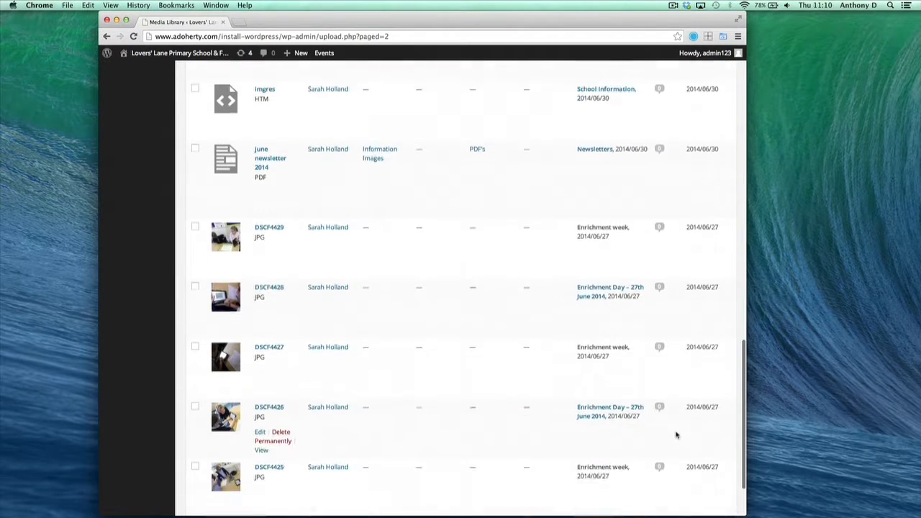
{"action": "scroll", "coordinate": [676, 435], "scroll_direction": "down", "scroll_amount": 3}
{"action": "left_click", "coordinate": [715, 475]}
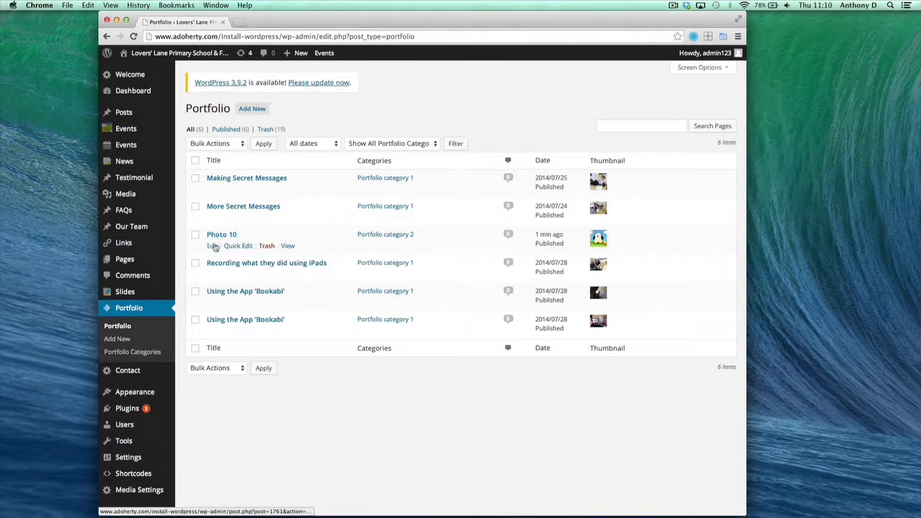
Open the Photo 10 portfolio item for editing and examine its featured image and custom fields.
{"action": "left_click", "coordinate": [212, 246]}
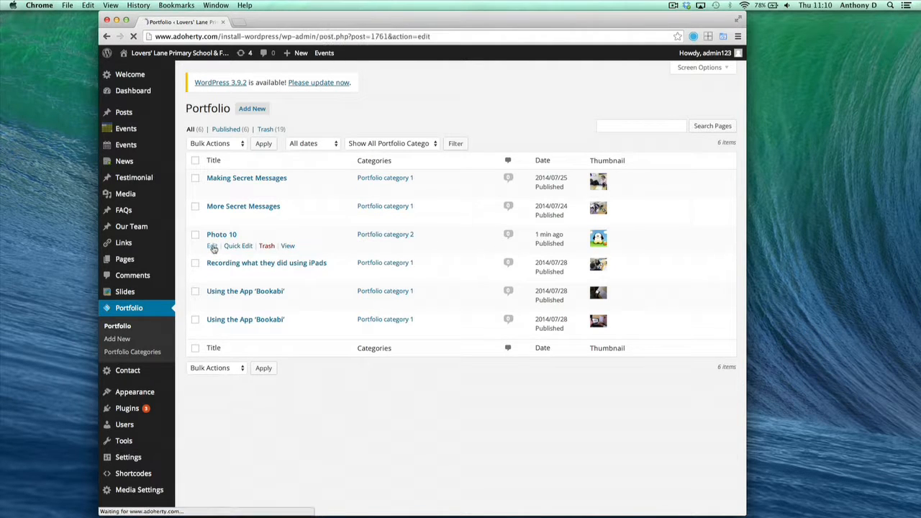
{"action": "scroll", "coordinate": [372, 298], "scroll_direction": "down", "scroll_amount": 10}
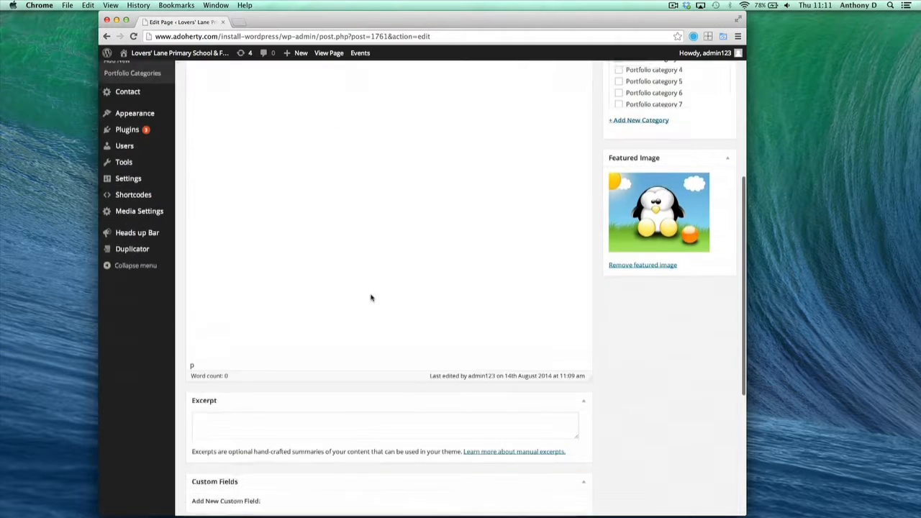
{"action": "scroll", "coordinate": [334, 234], "scroll_direction": "down", "scroll_amount": 1}
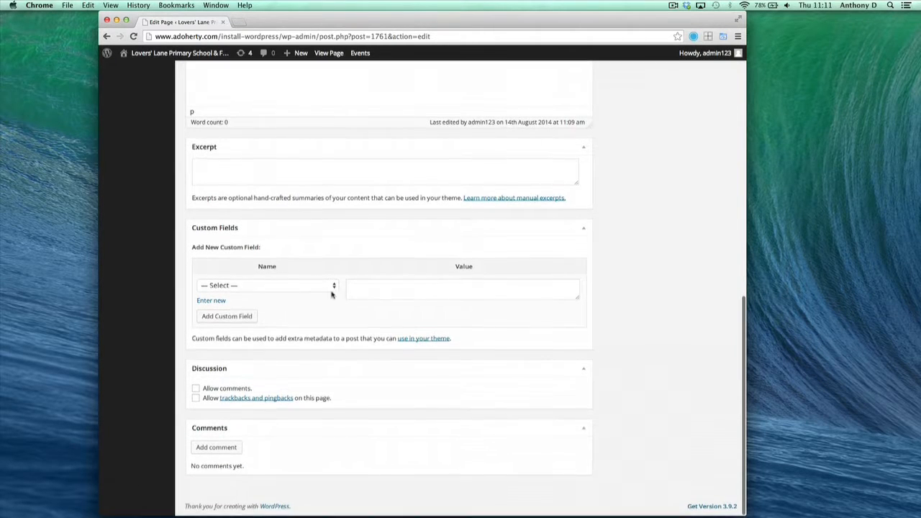
{"action": "left_click", "coordinate": [333, 287]}
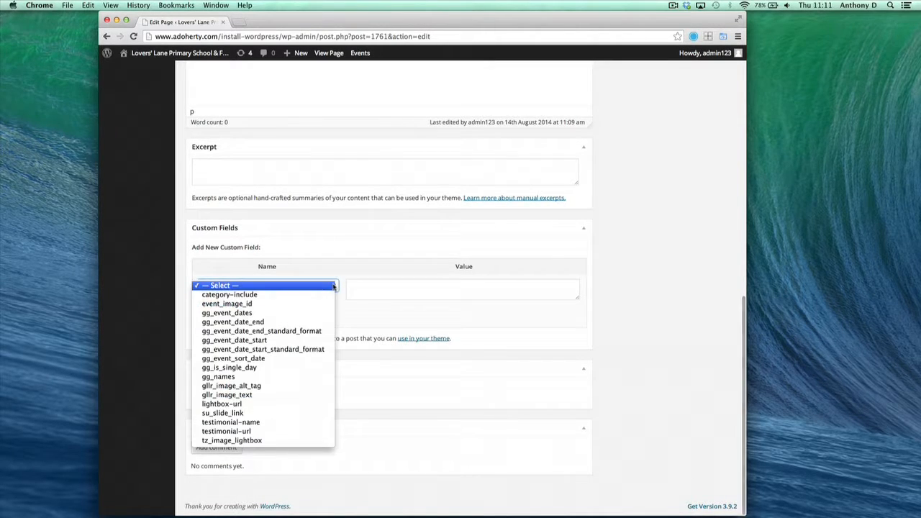
{"action": "left_click", "coordinate": [297, 404]}
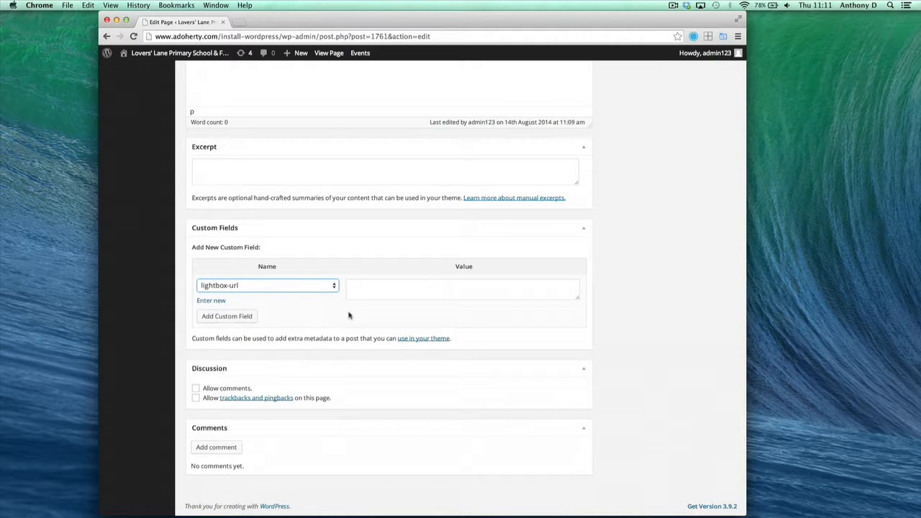
{"action": "left_click", "coordinate": [362, 287]}
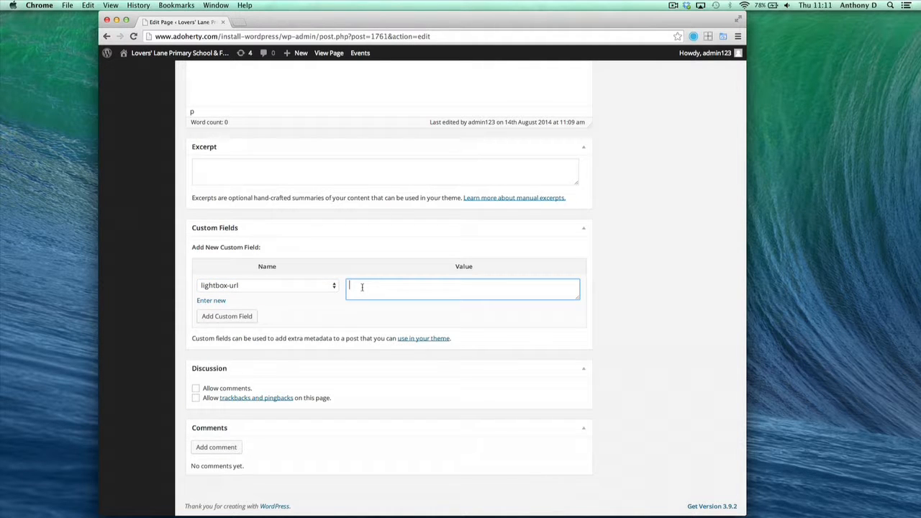
{"action": "type", "text": "http://www.adoherty.com/install-wordpress/wp-content/uploads/2014/03/miscellaneous-136.jpg"}
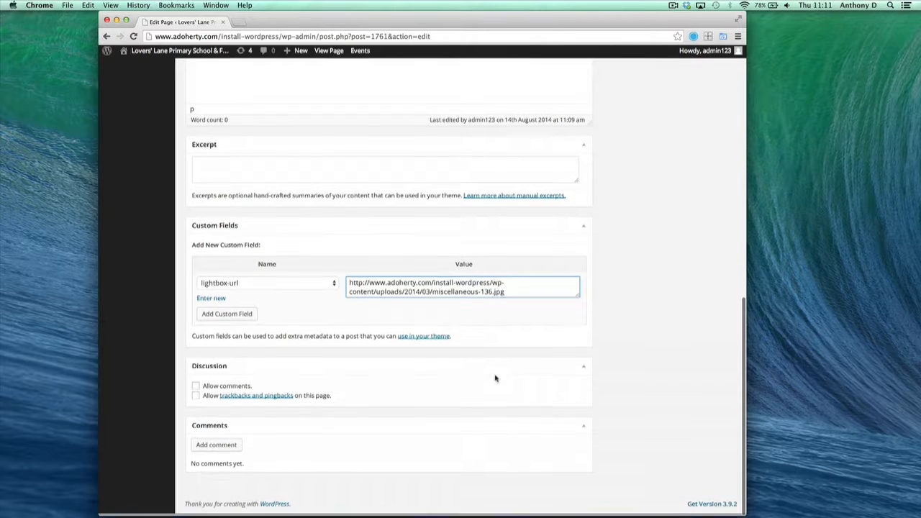
{"action": "scroll", "coordinate": [495, 374], "scroll_direction": "up", "scroll_amount": 10}
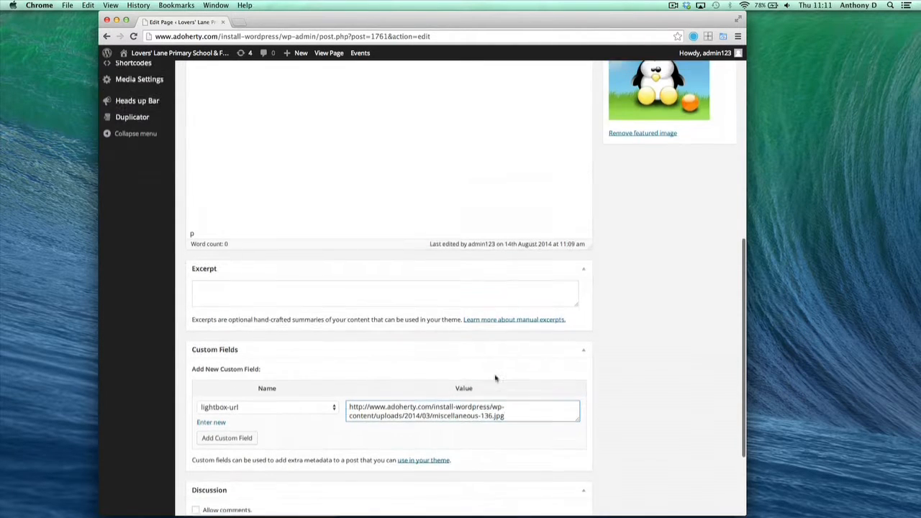
{"action": "scroll", "coordinate": [495, 378], "scroll_direction": "up", "scroll_amount": 2}
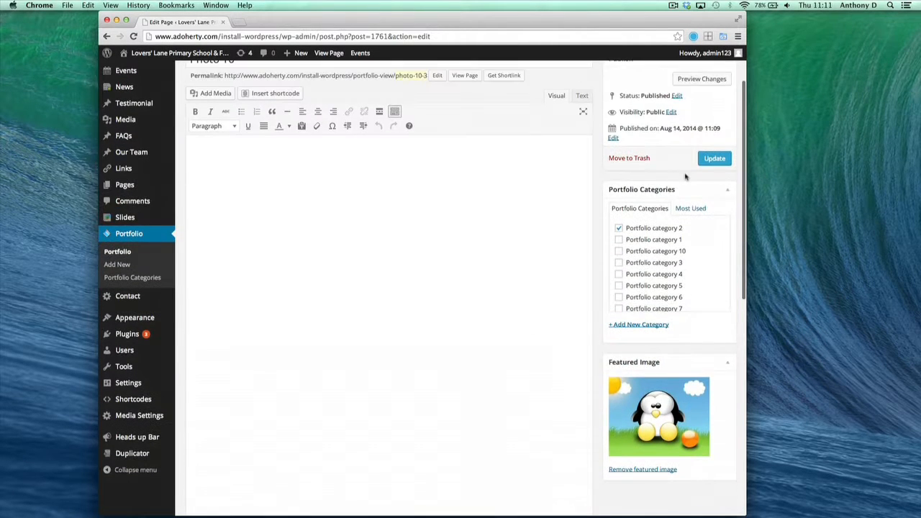
{"action": "left_click", "coordinate": [720, 160]}
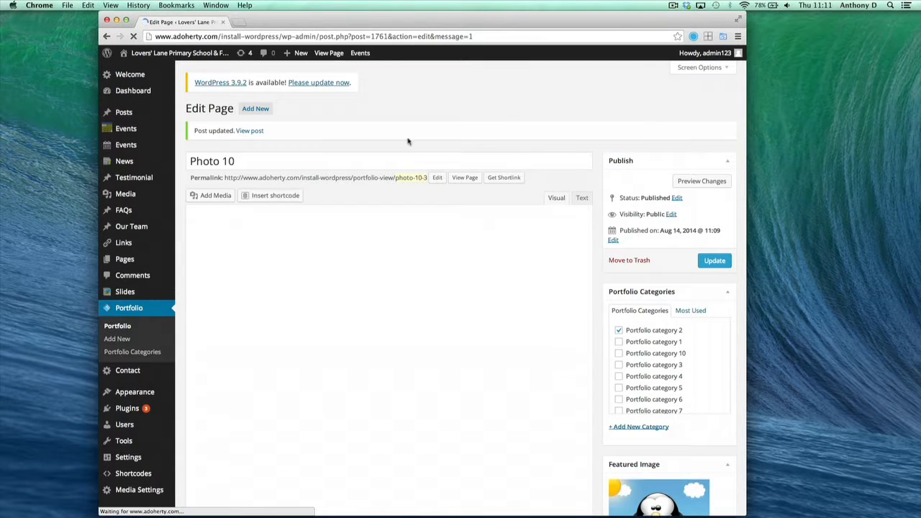
Open the live school website in a new browser tab and look through the photos on its Gallery page.
{"action": "left_click", "coordinate": [240, 23]}
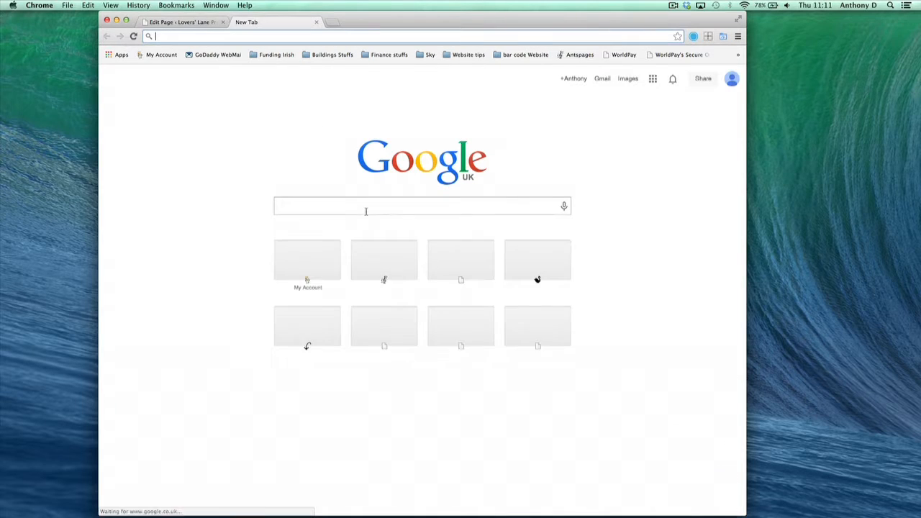
{"action": "left_click", "coordinate": [534, 268]}
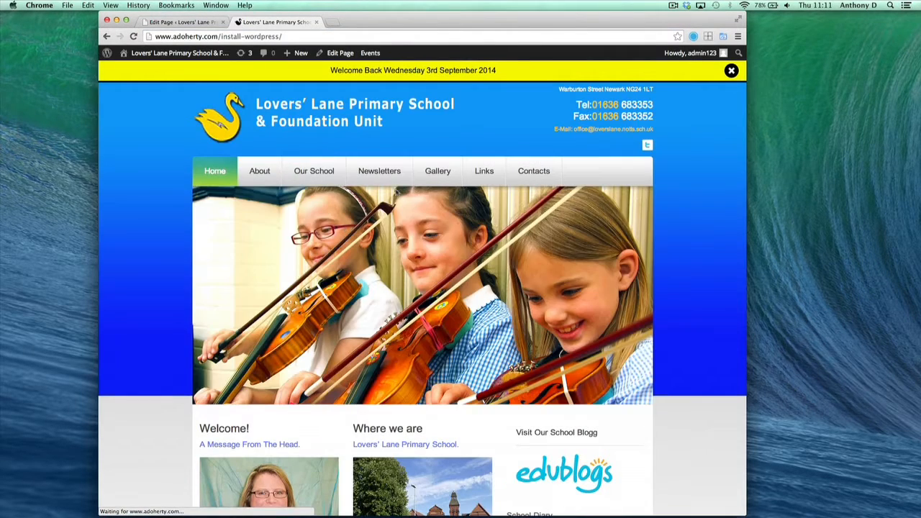
{"action": "left_click", "coordinate": [437, 173]}
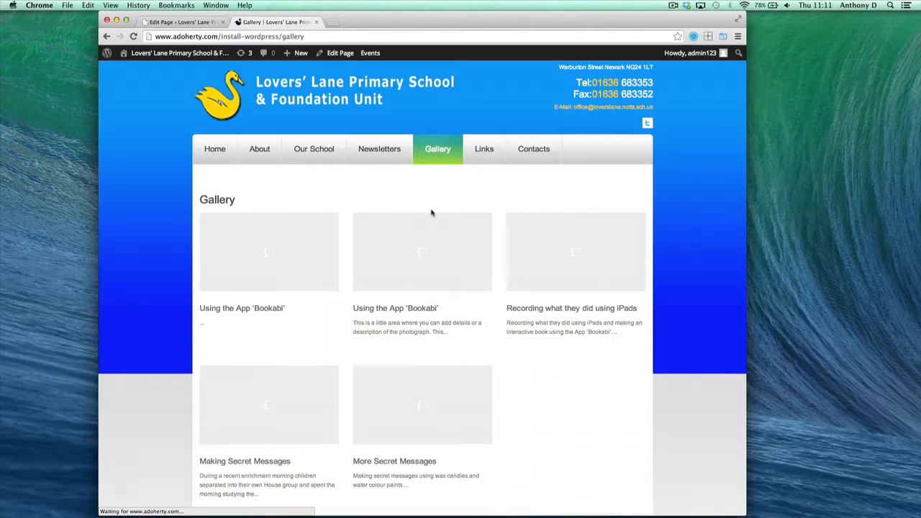
{"action": "scroll", "coordinate": [407, 331], "scroll_direction": "down", "scroll_amount": 1}
{"action": "scroll", "coordinate": [406, 332], "scroll_direction": "down", "scroll_amount": 3}
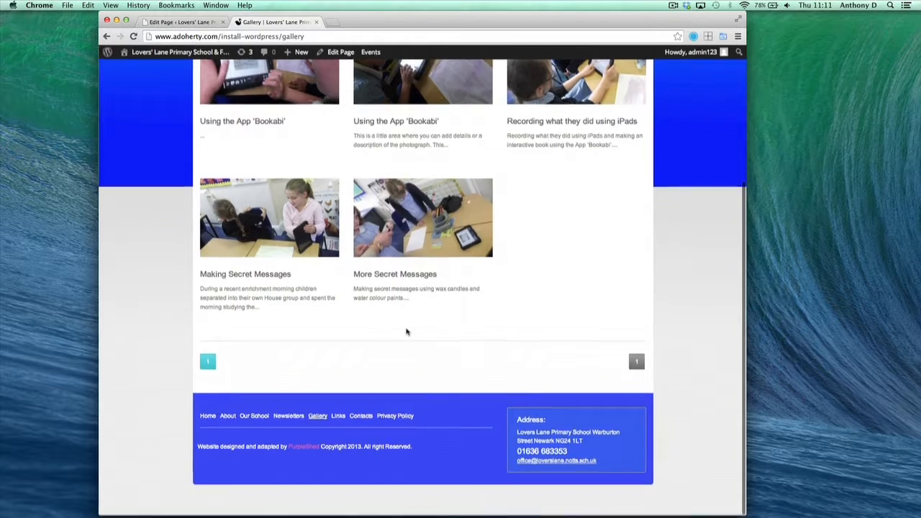
{"action": "scroll", "coordinate": [406, 331], "scroll_direction": "up", "scroll_amount": 4}
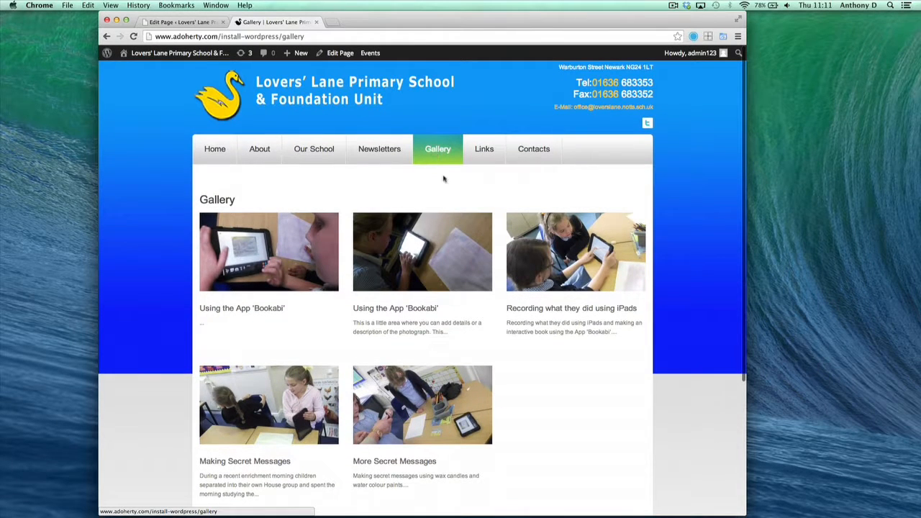
Return to the WordPress admin and create a new page titled Gallery 2.
{"action": "left_click", "coordinate": [177, 22]}
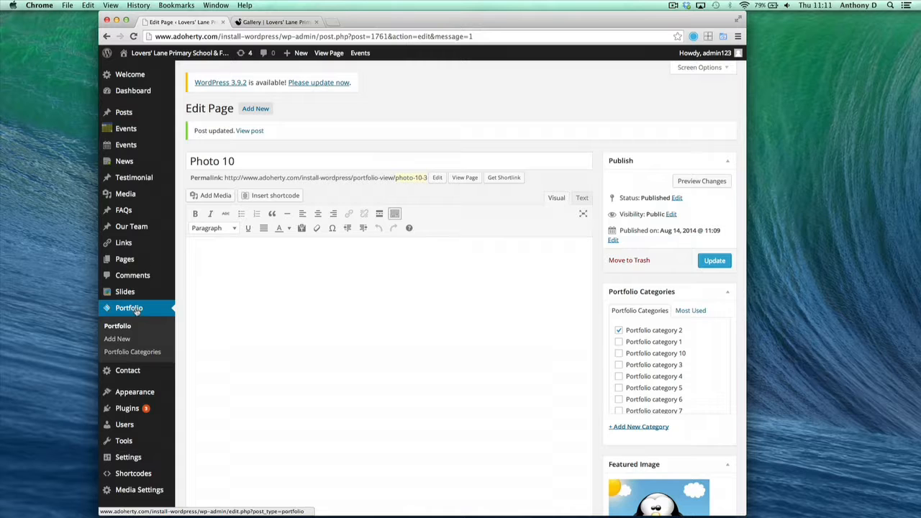
{"action": "left_click", "coordinate": [125, 260]}
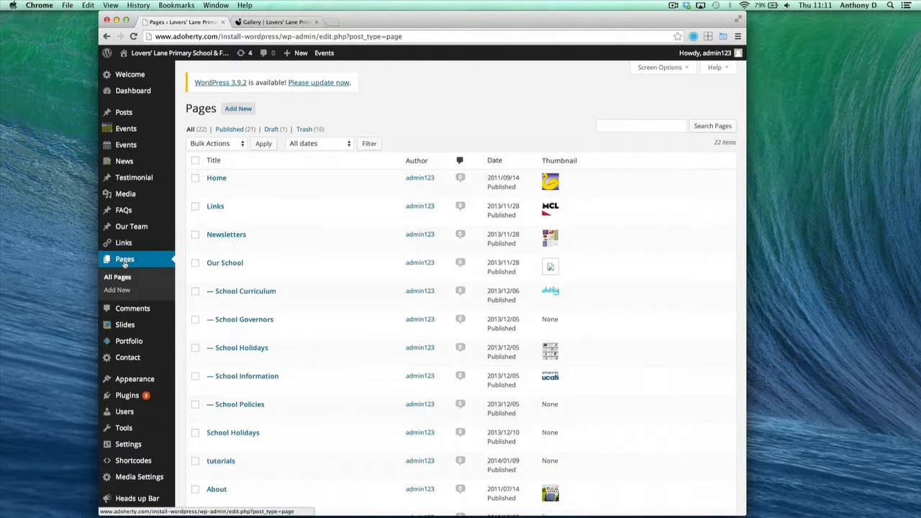
{"action": "scroll", "coordinate": [245, 180], "scroll_direction": "down", "scroll_amount": 2}
{"action": "left_click", "coordinate": [237, 82]}
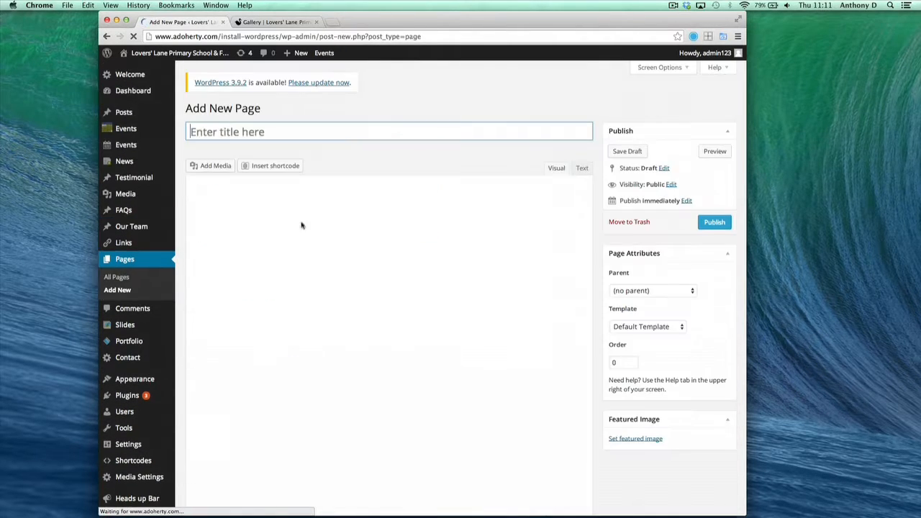
{"action": "left_click", "coordinate": [276, 132]}
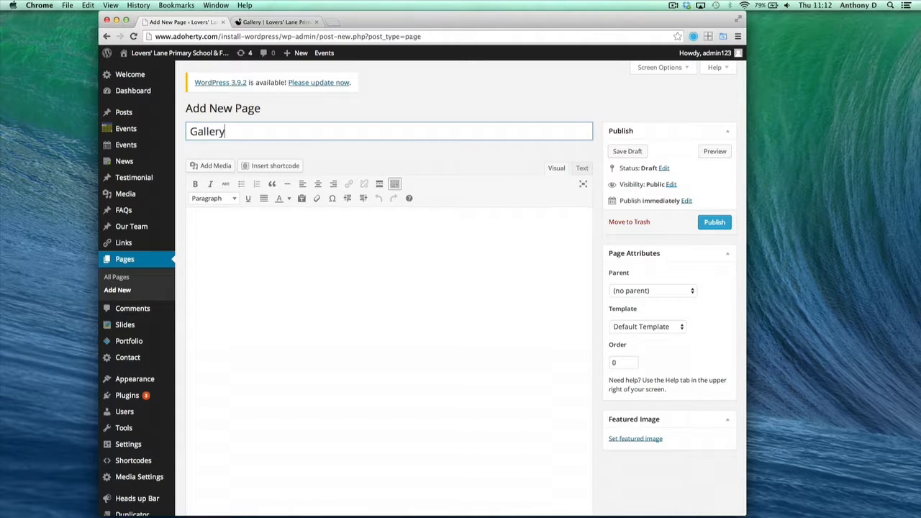
Set the Gallery 2 page's parent to Gallery and its template to Portfolio 3 columns.
{"action": "scroll", "coordinate": [312, 252], "scroll_direction": "down", "scroll_amount": 3}
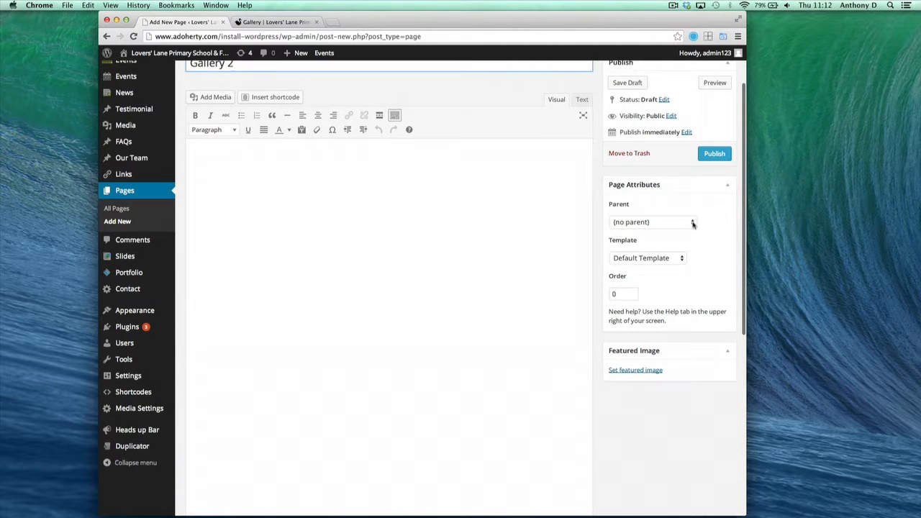
{"action": "left_click", "coordinate": [692, 224]}
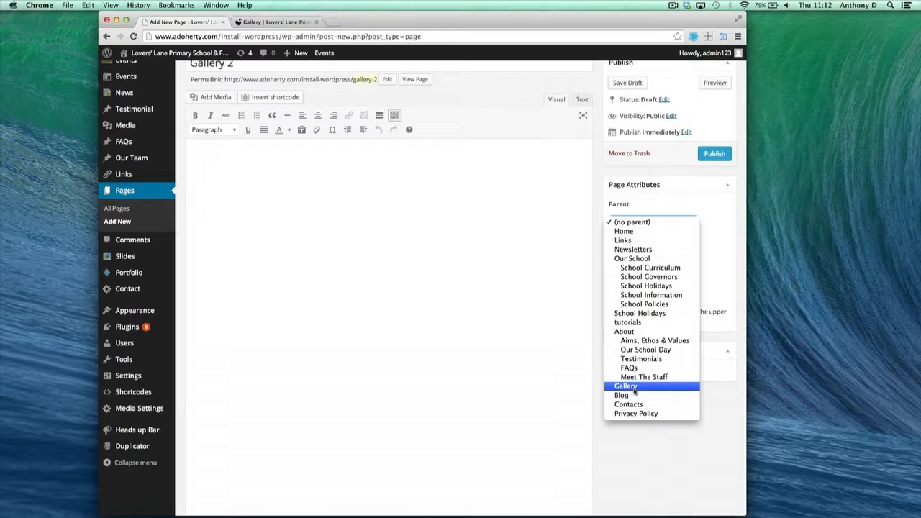
{"action": "left_click", "coordinate": [625, 387]}
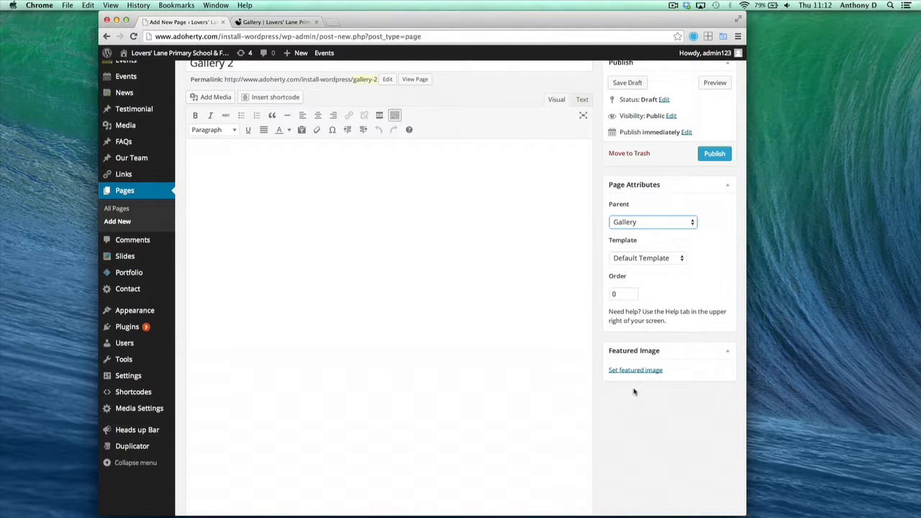
{"action": "left_click", "coordinate": [682, 258]}
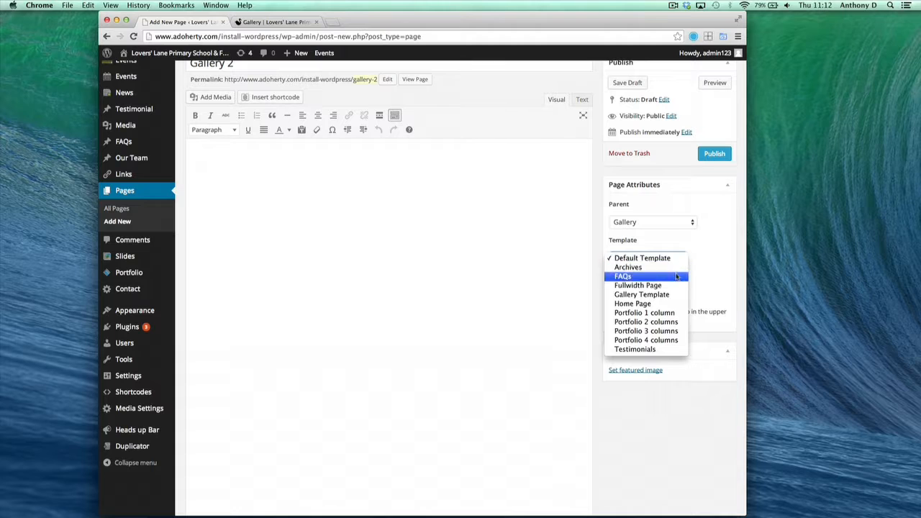
{"action": "left_click", "coordinate": [668, 332]}
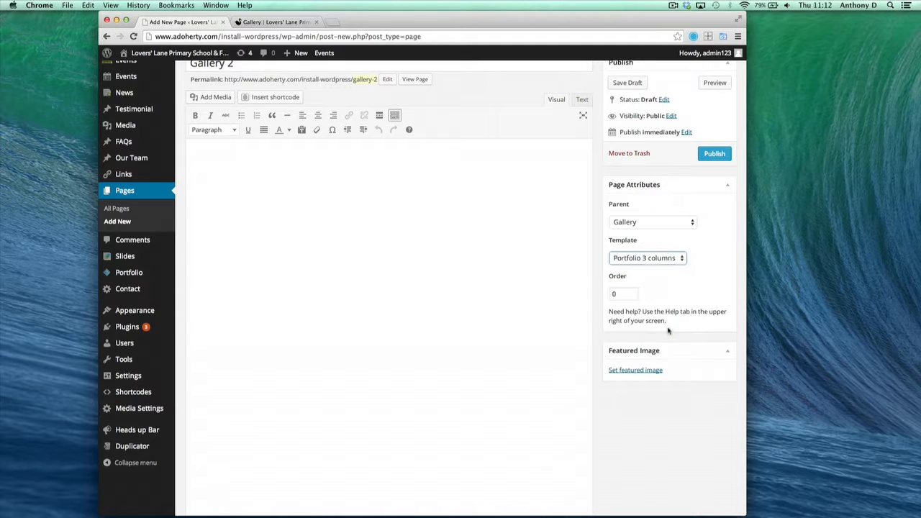
Fill in a category-include custom field with the value portfolio-category-2 for the Gallery 2 page and publish it.
{"action": "scroll", "coordinate": [678, 255], "scroll_direction": "down", "scroll_amount": 8}
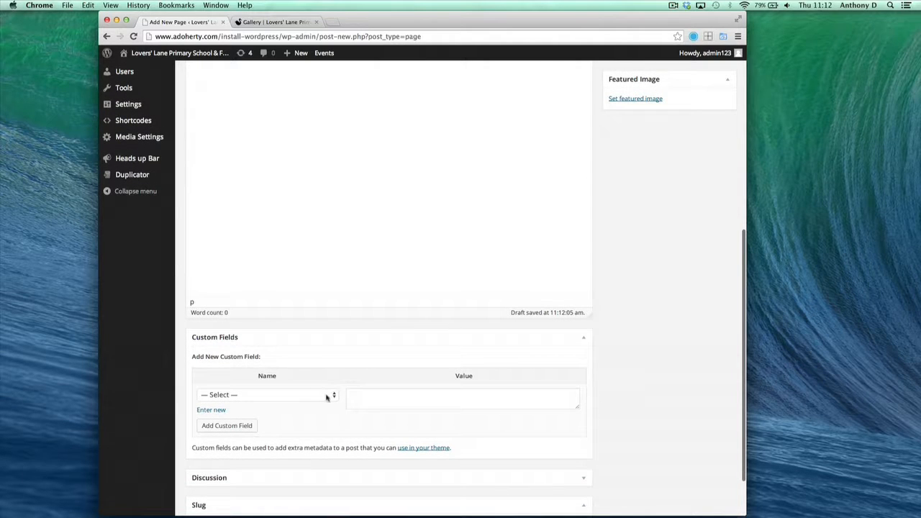
{"action": "left_click", "coordinate": [327, 396]}
{"action": "left_click", "coordinate": [315, 405]}
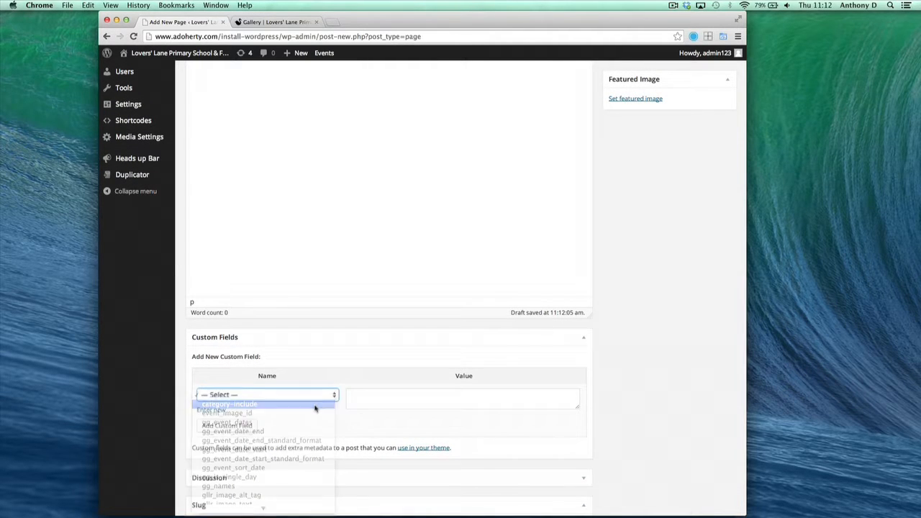
{"action": "left_click", "coordinate": [398, 400]}
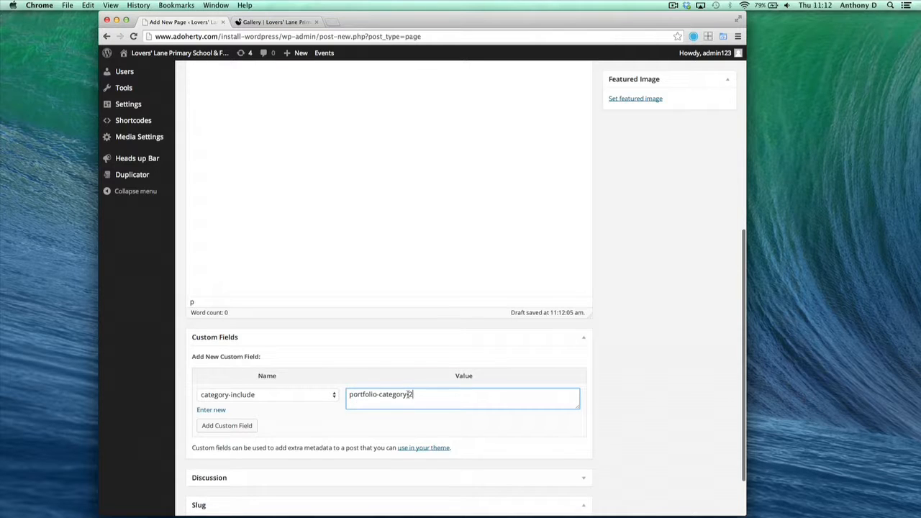
{"action": "scroll", "coordinate": [410, 393], "scroll_direction": "up", "scroll_amount": 10}
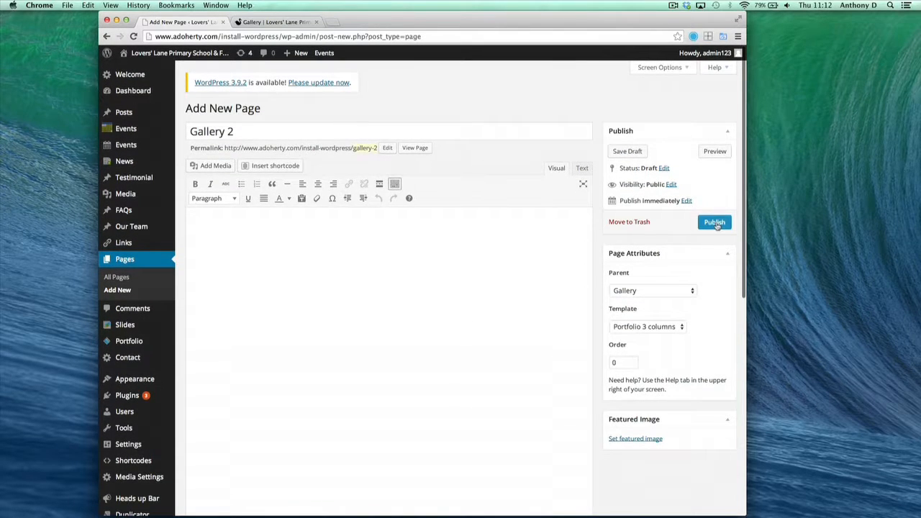
{"action": "left_click", "coordinate": [716, 224]}
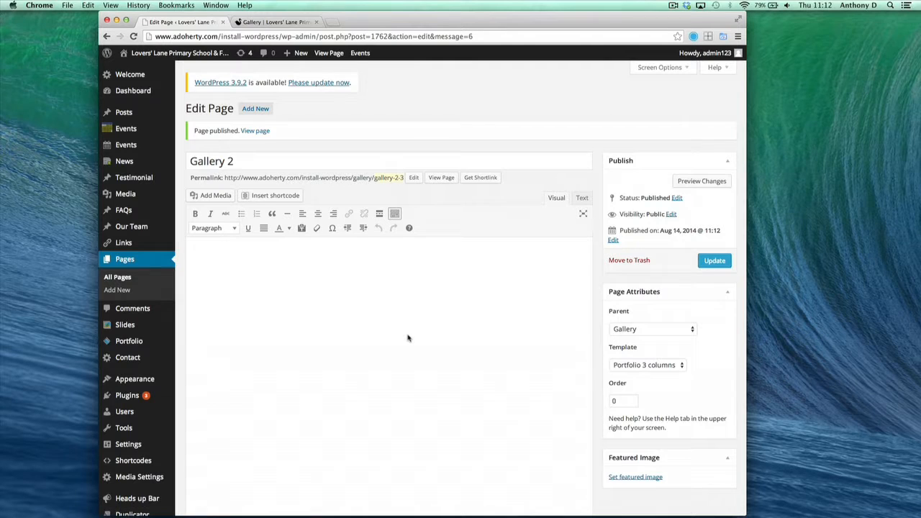
Open the site's menu editor and add the Gallery 2 page to the Header Menu.
{"action": "scroll", "coordinate": [407, 339], "scroll_direction": "down", "scroll_amount": 3}
{"action": "mouse_move", "coordinate": [153, 274]}
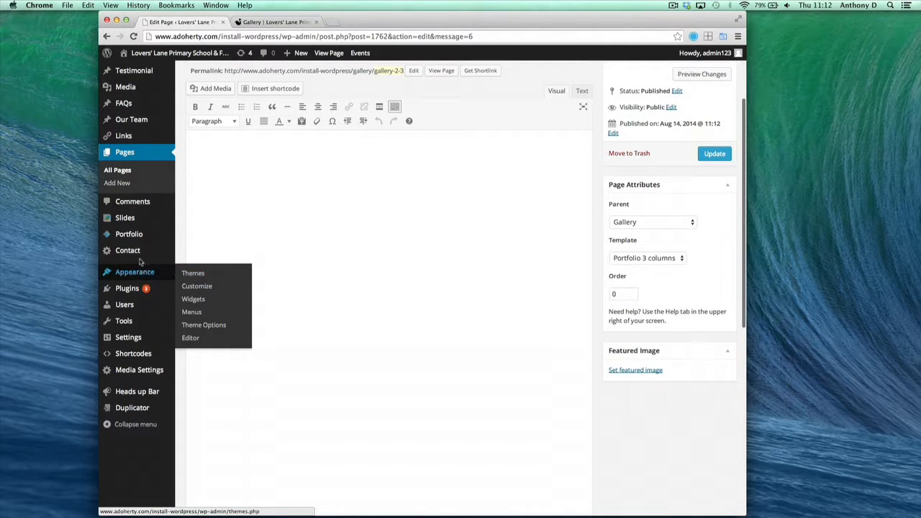
{"action": "left_click", "coordinate": [191, 311]}
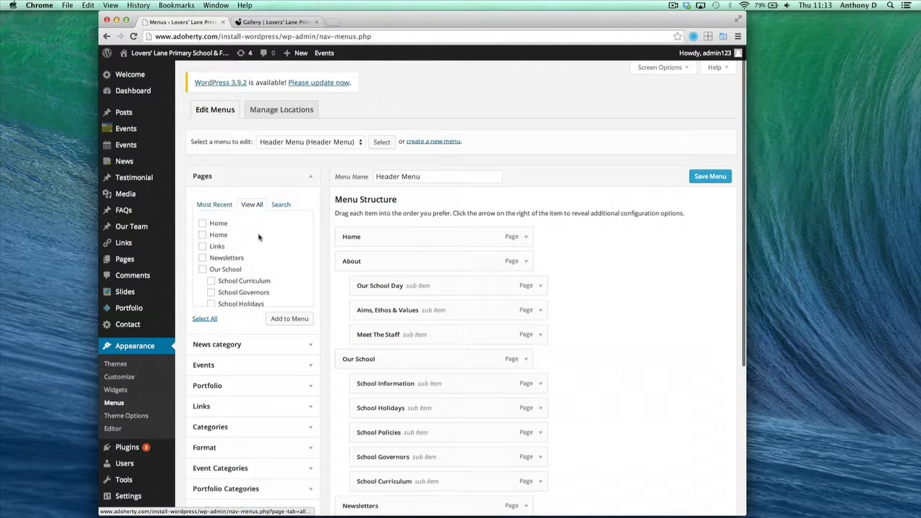
{"action": "scroll", "coordinate": [261, 248], "scroll_direction": "down", "scroll_amount": 10}
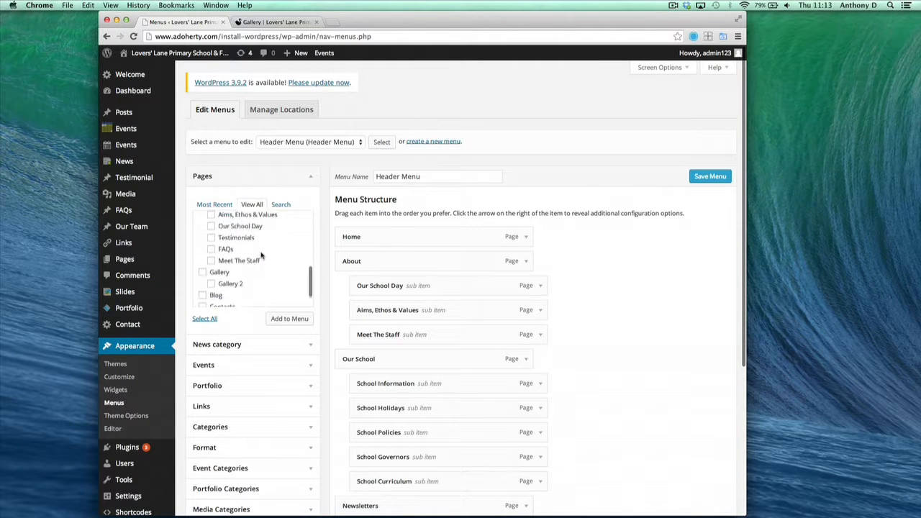
{"action": "scroll", "coordinate": [261, 255], "scroll_direction": "down", "scroll_amount": 3}
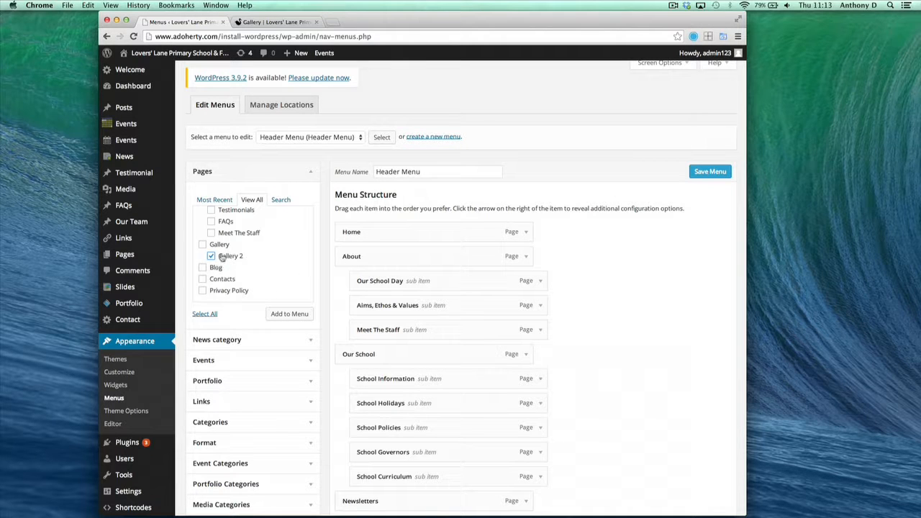
{"action": "left_click", "coordinate": [293, 314]}
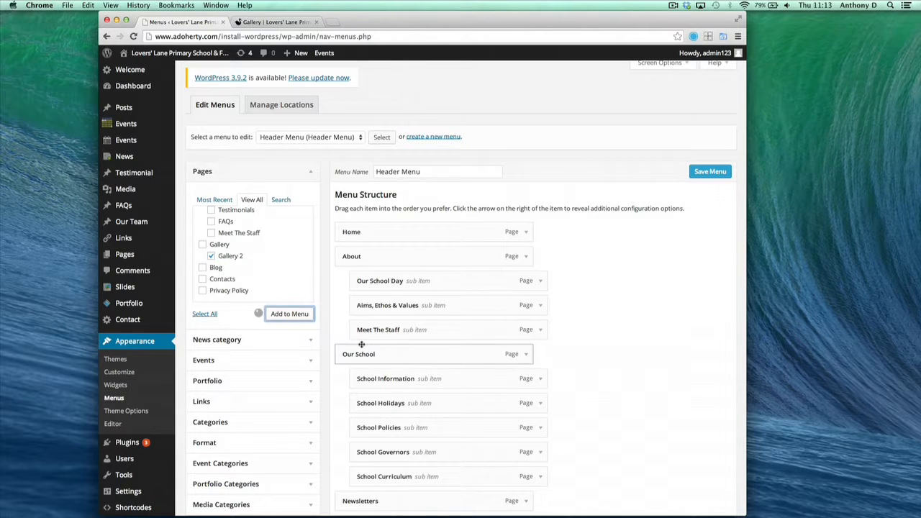
Move Gallery 2 beneath Gallery as its sub item in the Header Menu and save the menu.
{"action": "scroll", "coordinate": [361, 345], "scroll_direction": "down", "scroll_amount": 5}
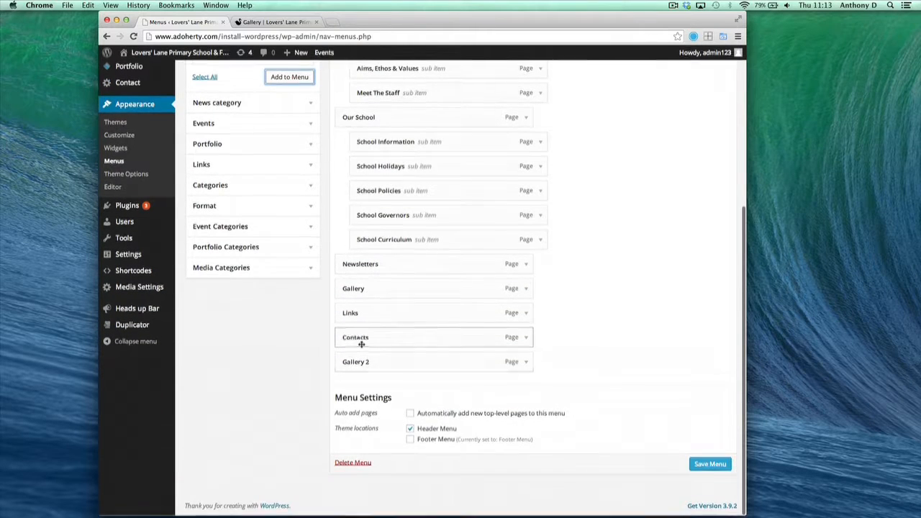
{"action": "left_click_drag", "start_coordinate": [440, 362], "coordinate": [426, 339]}
{"action": "left_click_drag", "start_coordinate": [427, 338], "coordinate": [448, 338]}
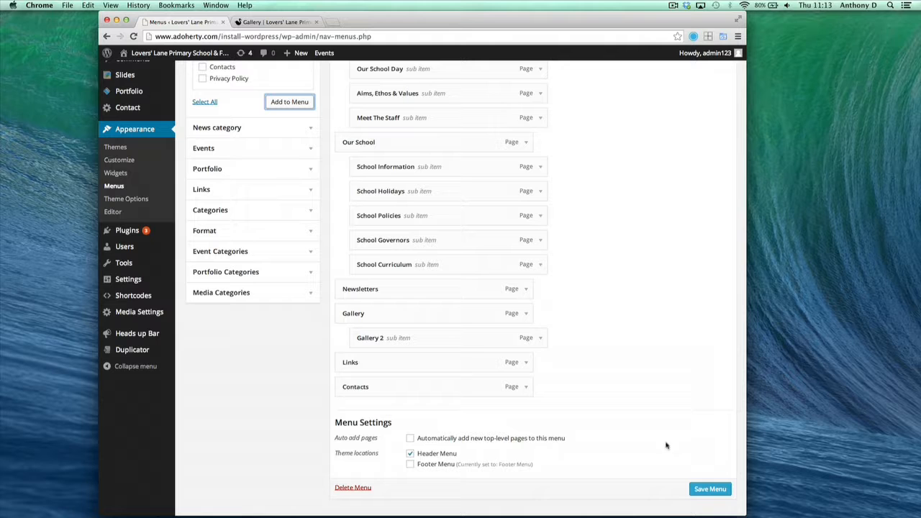
{"action": "left_click", "coordinate": [711, 489]}
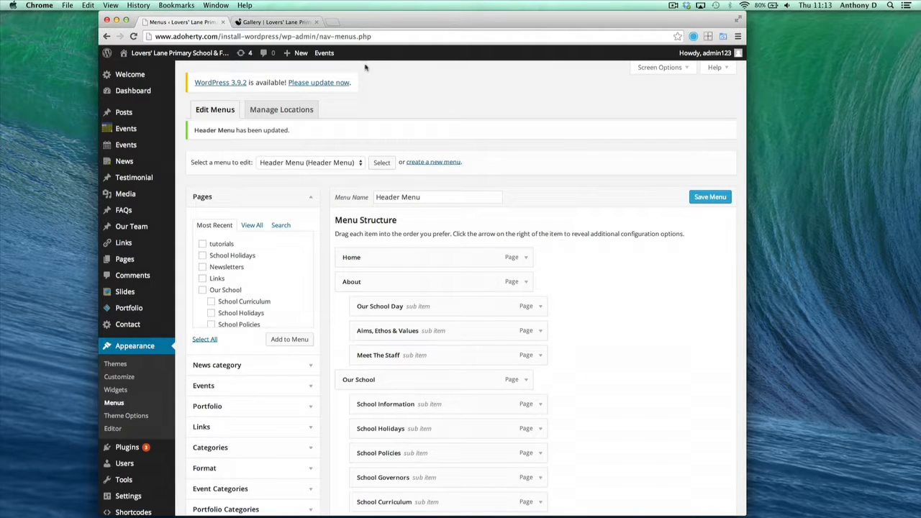
Check the new Gallery 2 page under Gallery on the live site and view Photo 10 enlarged.
{"action": "left_click", "coordinate": [288, 22]}
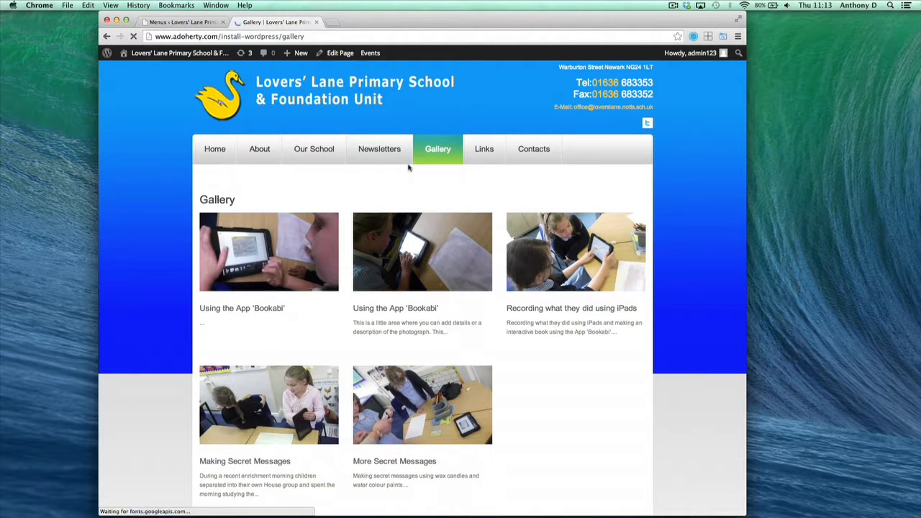
{"action": "mouse_move", "coordinate": [428, 170]}
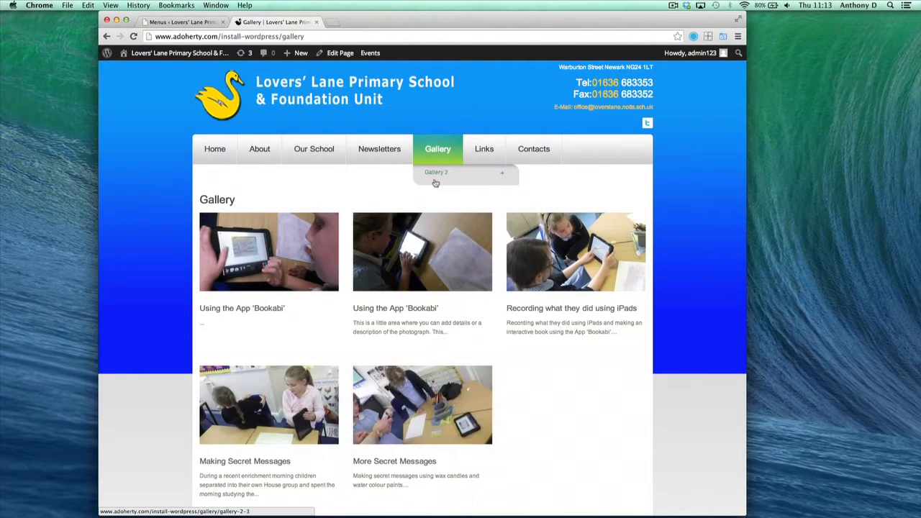
{"action": "left_click", "coordinate": [437, 174]}
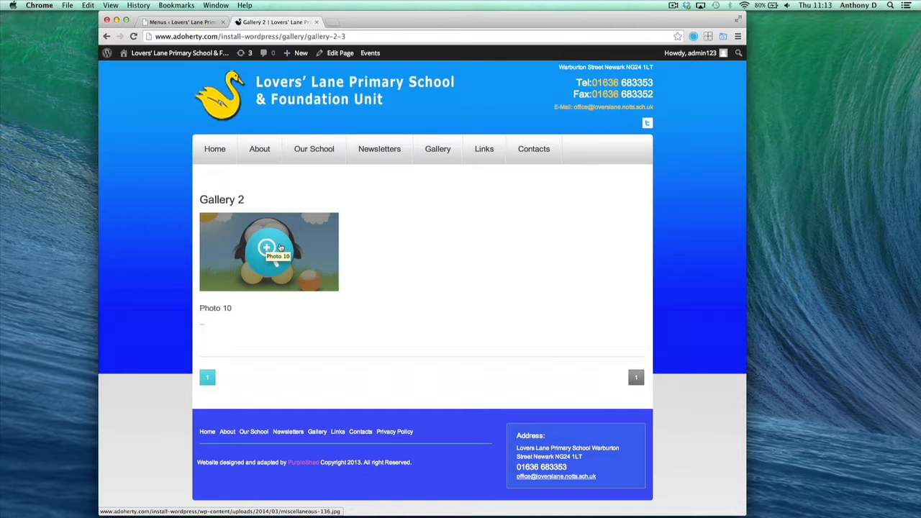
{"action": "left_click", "coordinate": [280, 247]}
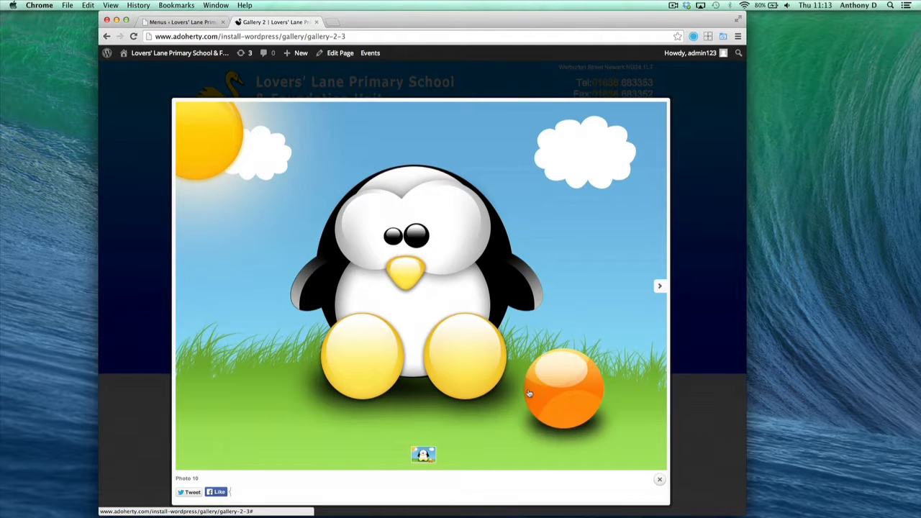
{"action": "left_click", "coordinate": [702, 230]}
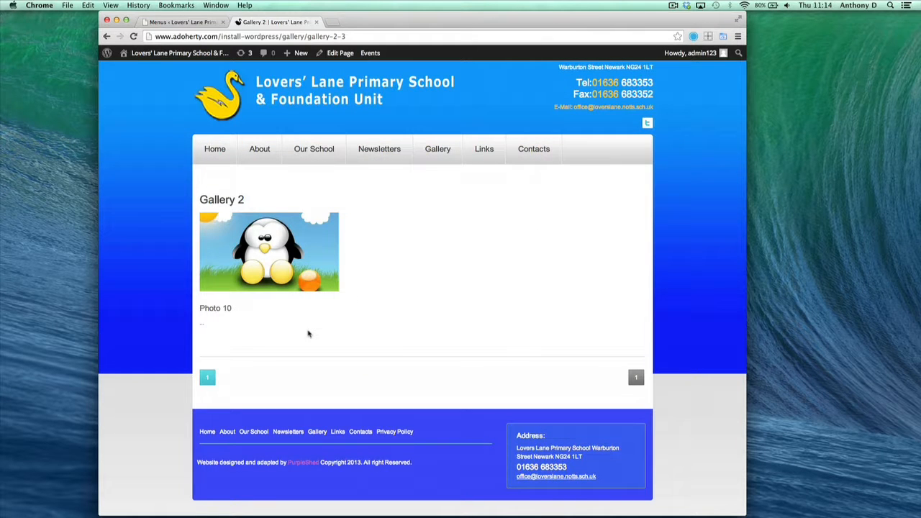
{"action": "scroll", "coordinate": [342, 324], "scroll_direction": "down", "scroll_amount": 1}
{"action": "scroll", "coordinate": [342, 323], "scroll_direction": "up", "scroll_amount": 1}
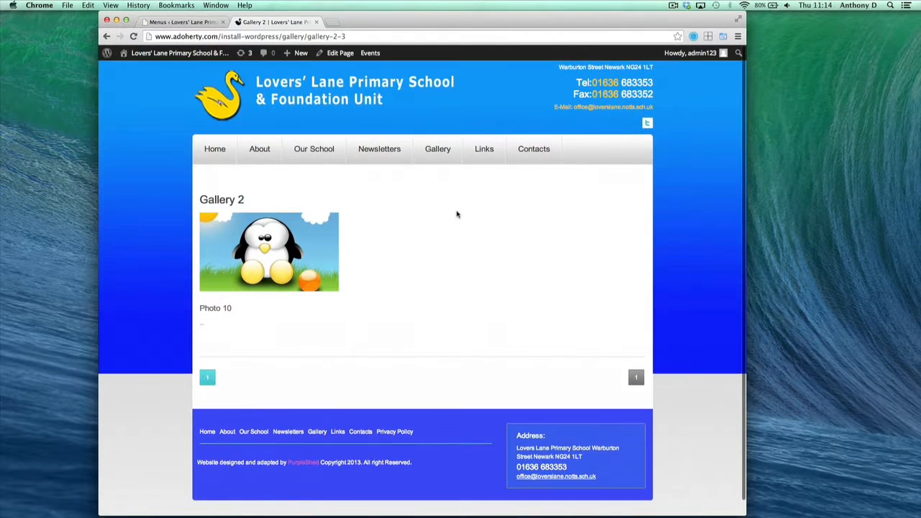
{"action": "mouse_move", "coordinate": [437, 147]}
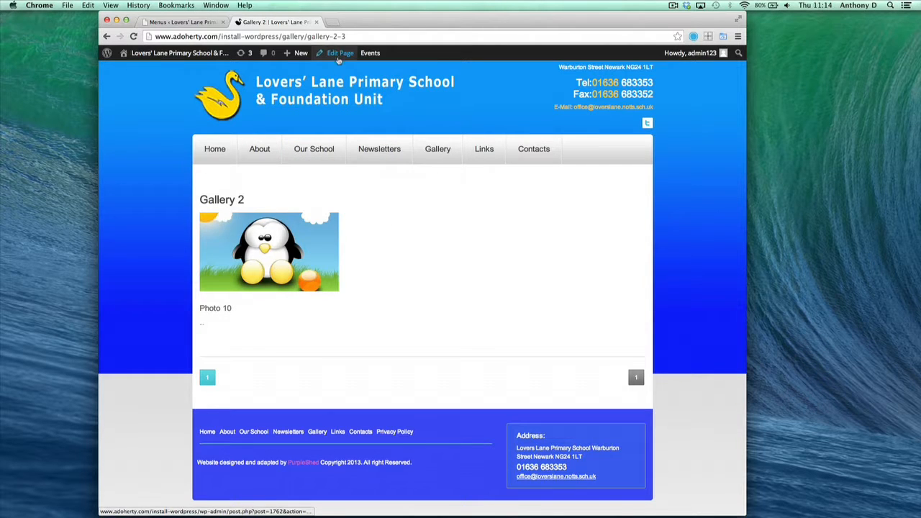
Return to the site admin and start a new portfolio item.
{"action": "left_click", "coordinate": [183, 21]}
{"action": "scroll", "coordinate": [217, 380], "scroll_direction": "down", "scroll_amount": 1}
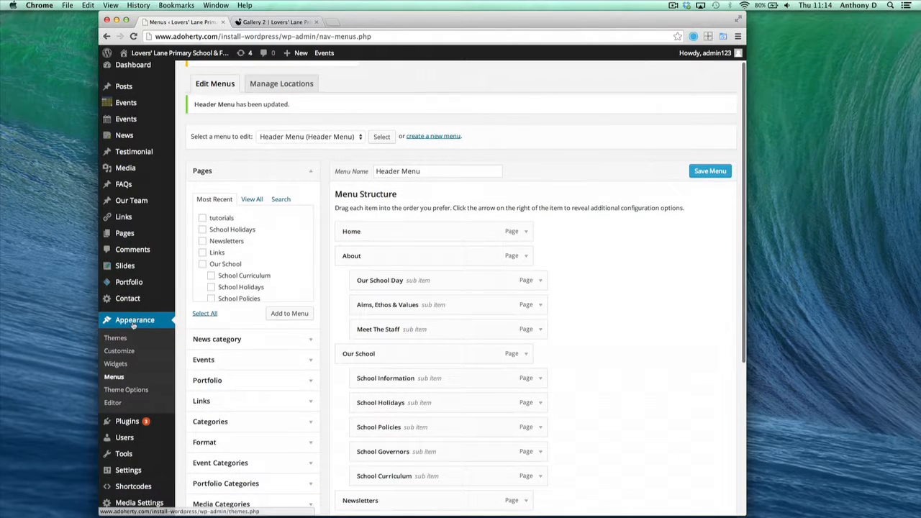
{"action": "scroll", "coordinate": [113, 387], "scroll_direction": "down", "scroll_amount": 3}
{"action": "scroll", "coordinate": [126, 350], "scroll_direction": "up", "scroll_amount": 3}
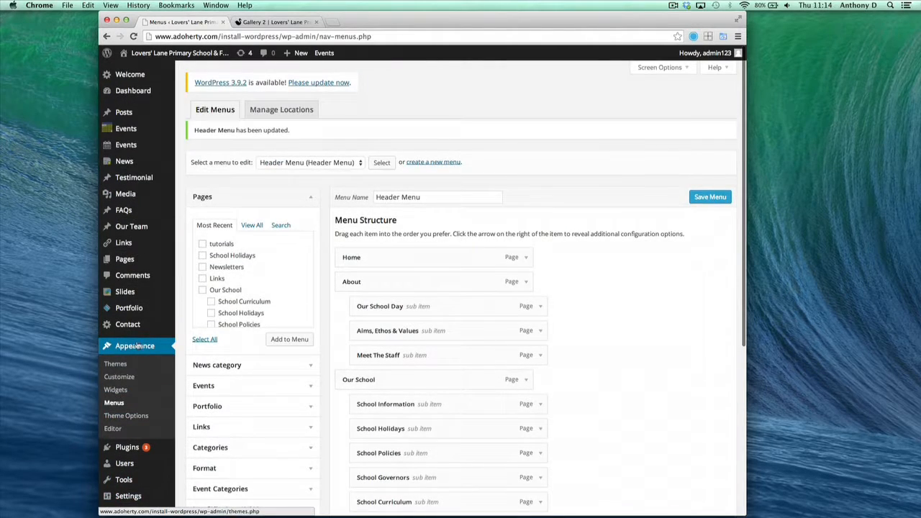
{"action": "scroll", "coordinate": [135, 346], "scroll_direction": "down", "scroll_amount": 2}
{"action": "mouse_move", "coordinate": [138, 221]}
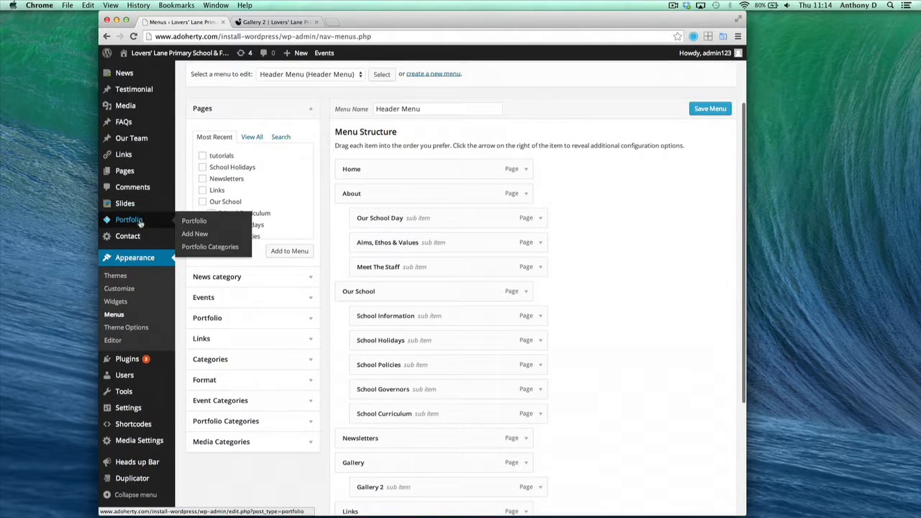
{"action": "left_click", "coordinate": [140, 222]}
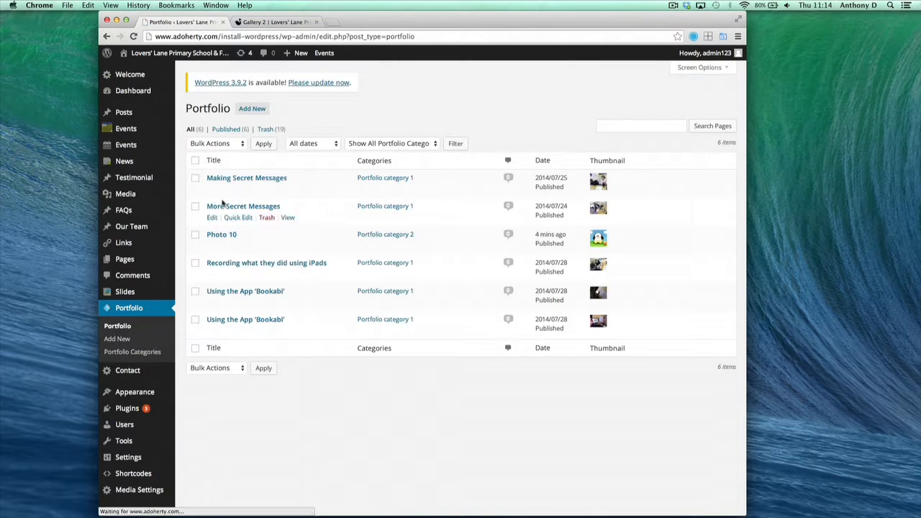
{"action": "left_click", "coordinate": [260, 110]}
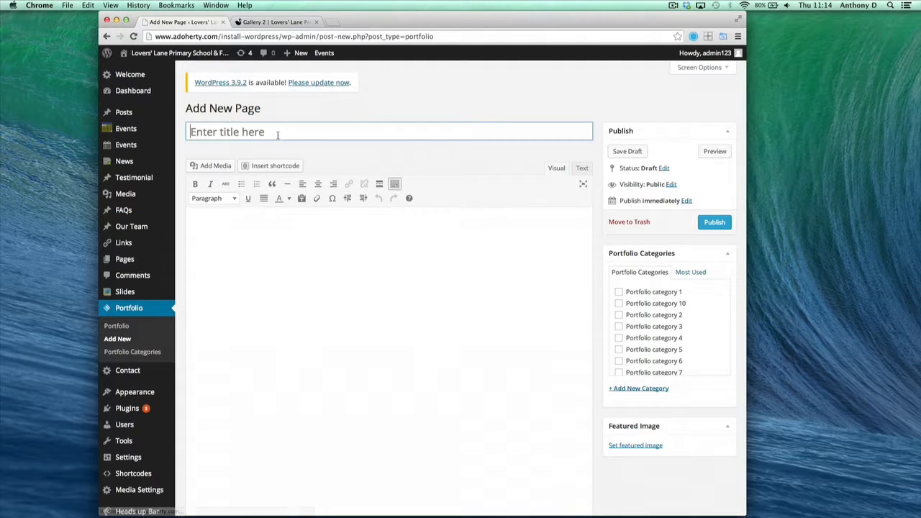
Title the new portfolio item Photo 11 and enter "Small photo of something" as its description.
{"action": "left_click", "coordinate": [274, 131]}
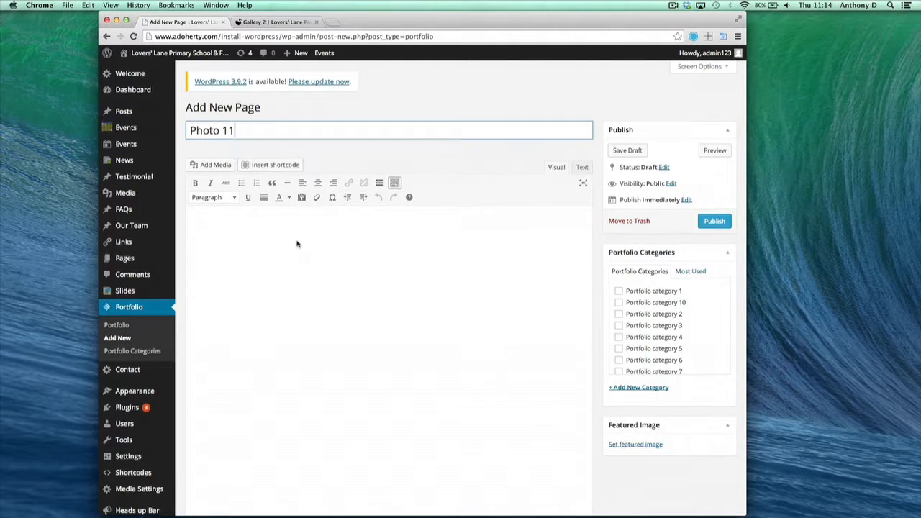
{"action": "scroll", "coordinate": [338, 290], "scroll_direction": "down", "scroll_amount": 3}
{"action": "scroll", "coordinate": [302, 266], "scroll_direction": "up", "scroll_amount": 3}
{"action": "left_click", "coordinate": [241, 235]}
{"action": "type", "text": "S"}
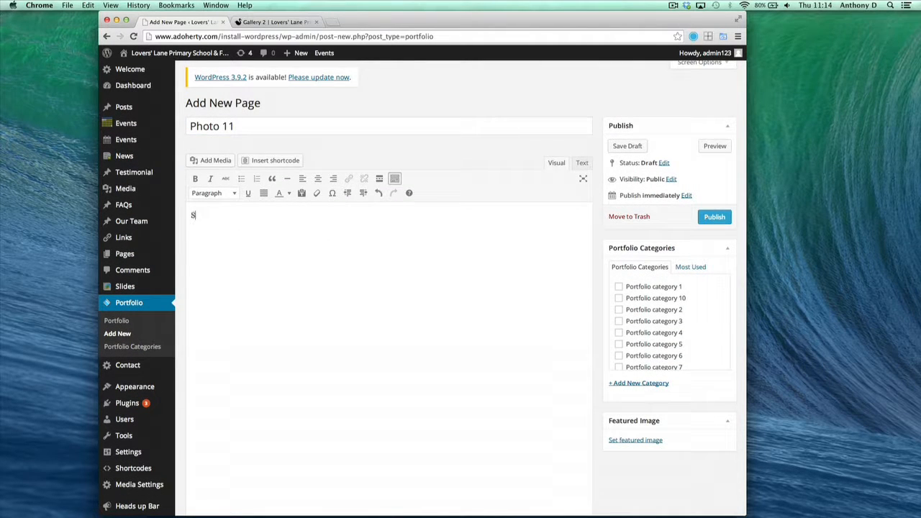
{"action": "type", "text": "amle"}
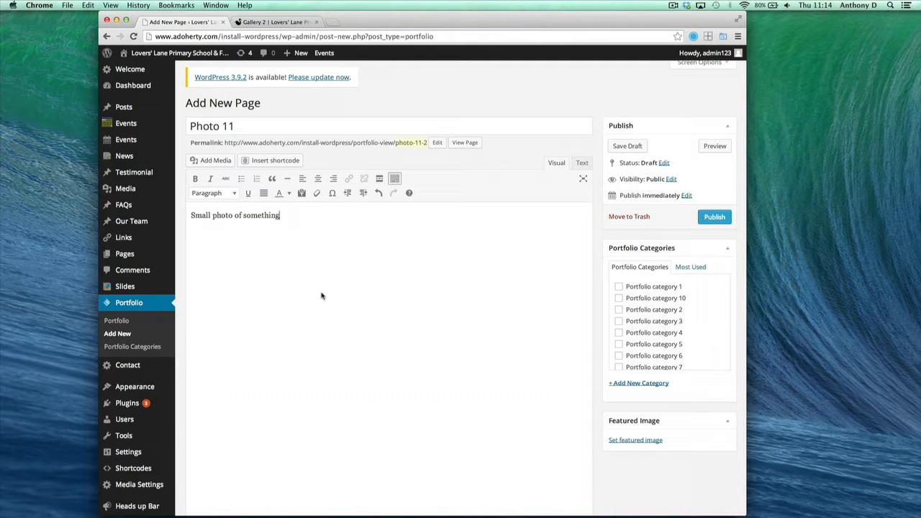
Set IMG_2765.jpg from the media library as the featured image of Photo 11.
{"action": "scroll", "coordinate": [322, 295], "scroll_direction": "down", "scroll_amount": 5}
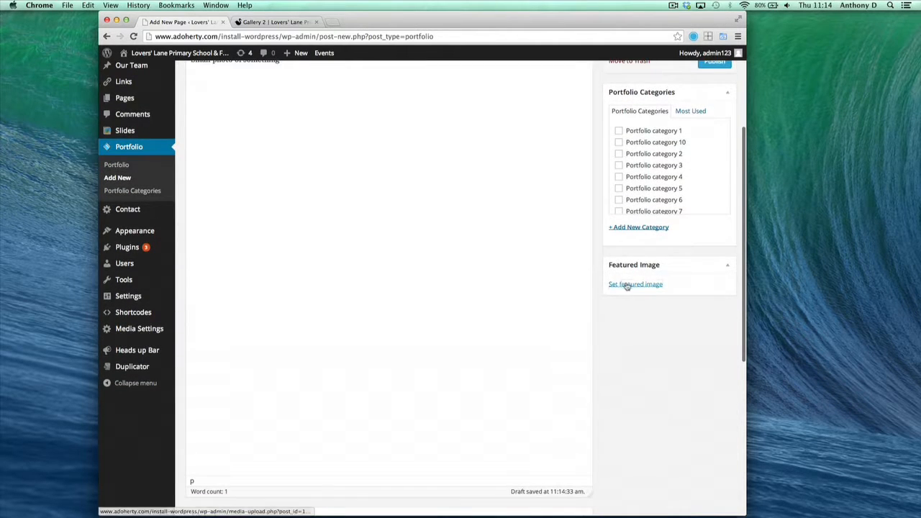
{"action": "left_click", "coordinate": [626, 286]}
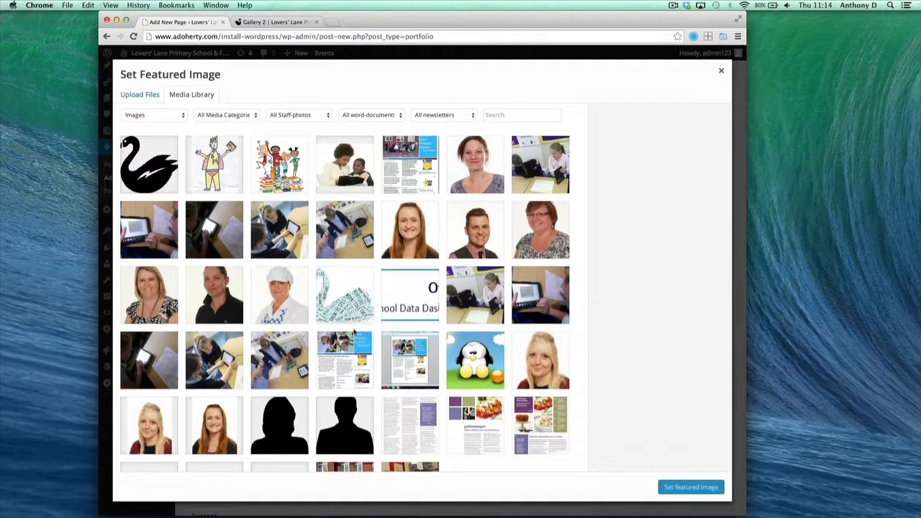
{"action": "scroll", "coordinate": [353, 332], "scroll_direction": "down", "scroll_amount": 3}
{"action": "scroll", "coordinate": [428, 288], "scroll_direction": "down", "scroll_amount": 4}
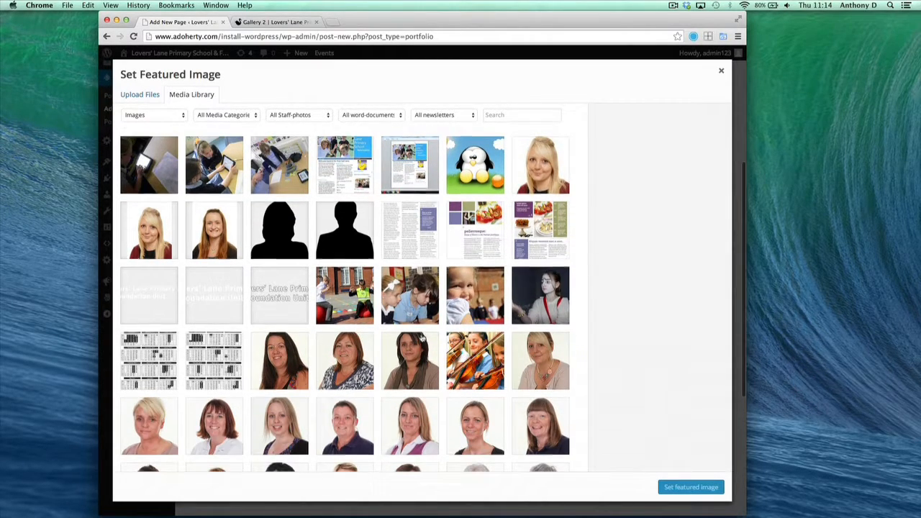
{"action": "scroll", "coordinate": [423, 337], "scroll_direction": "down", "scroll_amount": 1}
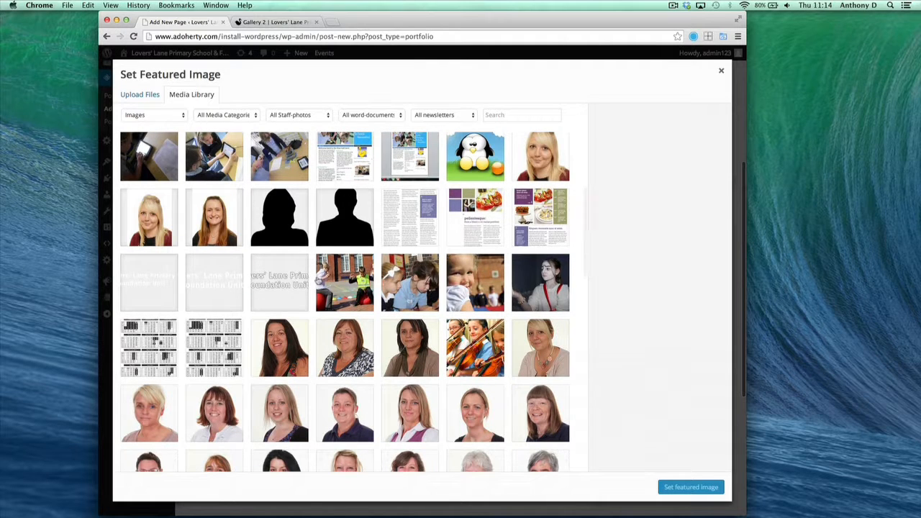
{"action": "left_click", "coordinate": [536, 285]}
{"action": "left_click", "coordinate": [683, 487]}
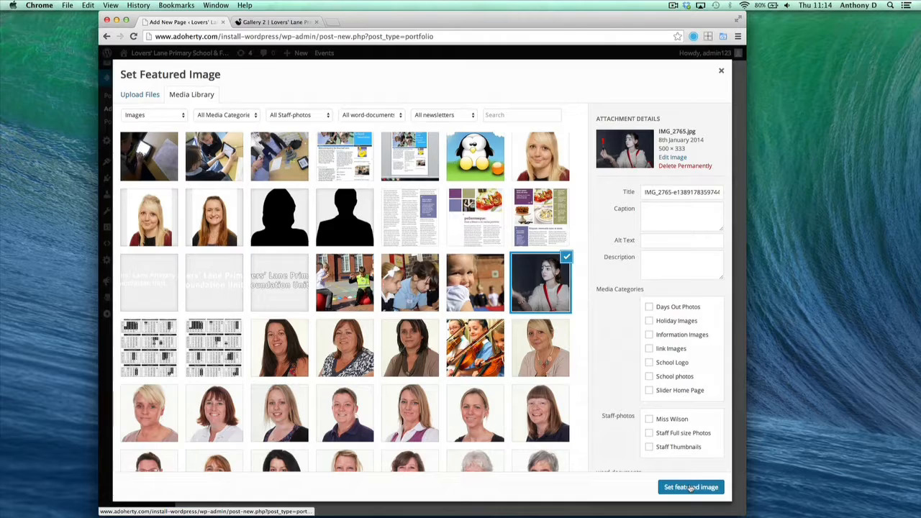
Look over the remaining settings of the Photo 11 portfolio item and publish it.
{"action": "scroll", "coordinate": [493, 341], "scroll_direction": "down", "scroll_amount": 8}
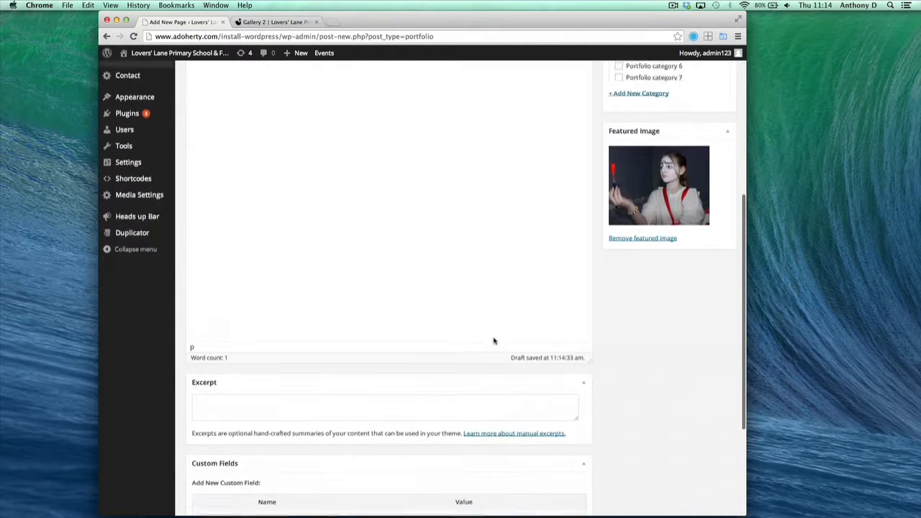
{"action": "scroll", "coordinate": [493, 341], "scroll_direction": "down", "scroll_amount": 2}
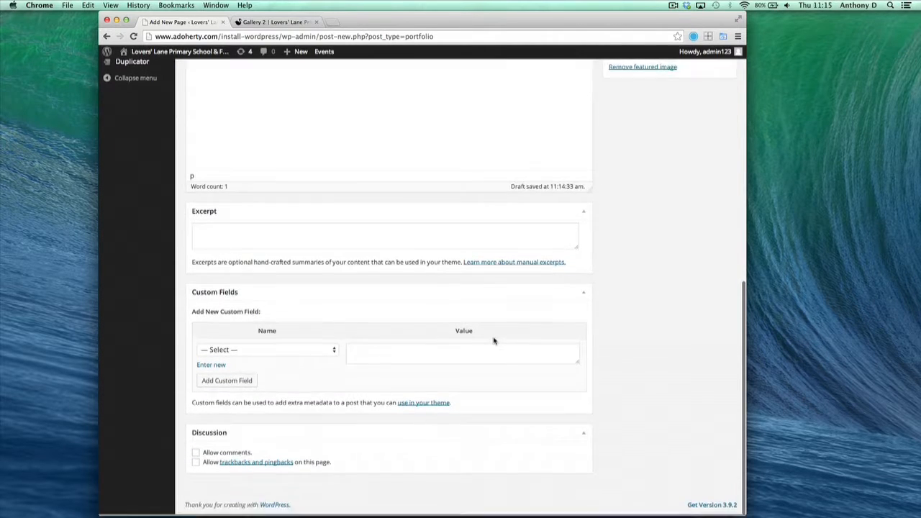
{"action": "scroll", "coordinate": [344, 369], "scroll_direction": "up", "scroll_amount": 10}
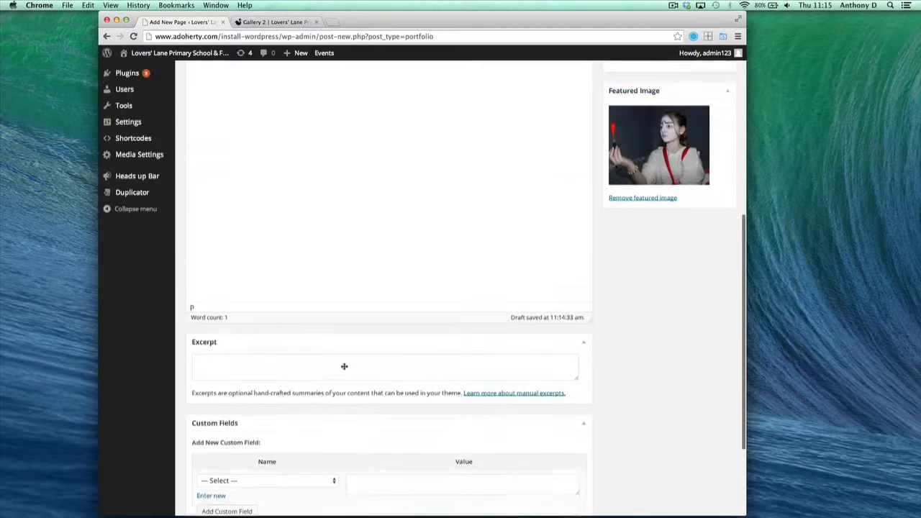
{"action": "scroll", "coordinate": [362, 373], "scroll_direction": "down", "scroll_amount": 3}
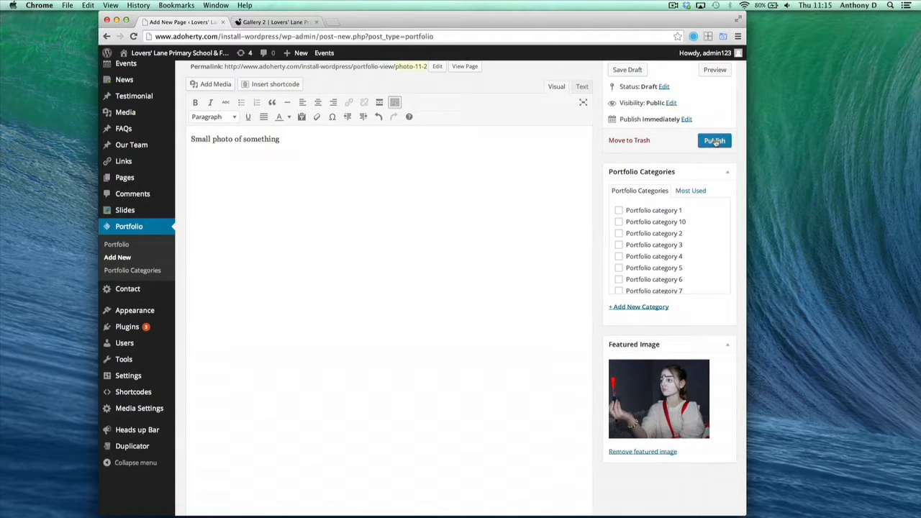
{"action": "left_click", "coordinate": [715, 142]}
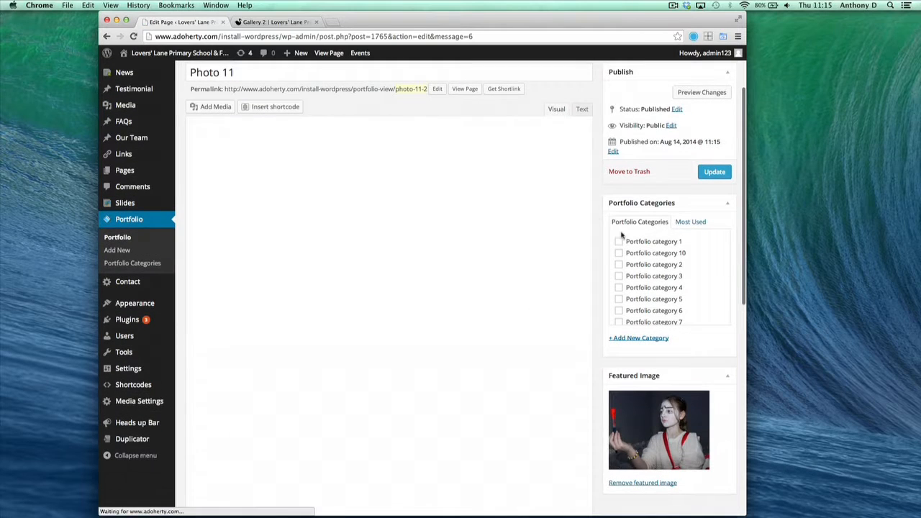
Assign Photo 11 to Portfolio category 2 and update the published item.
{"action": "left_click", "coordinate": [618, 265]}
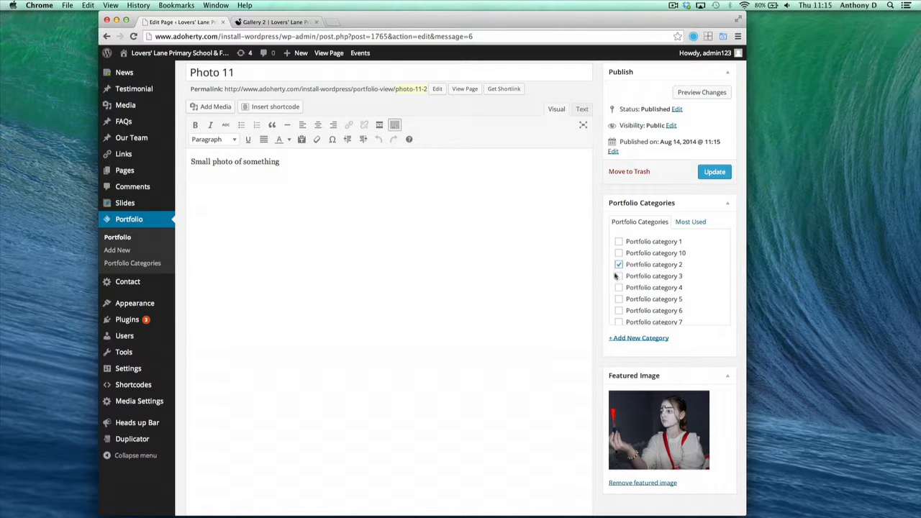
{"action": "scroll", "coordinate": [670, 271], "scroll_direction": "down", "scroll_amount": 10}
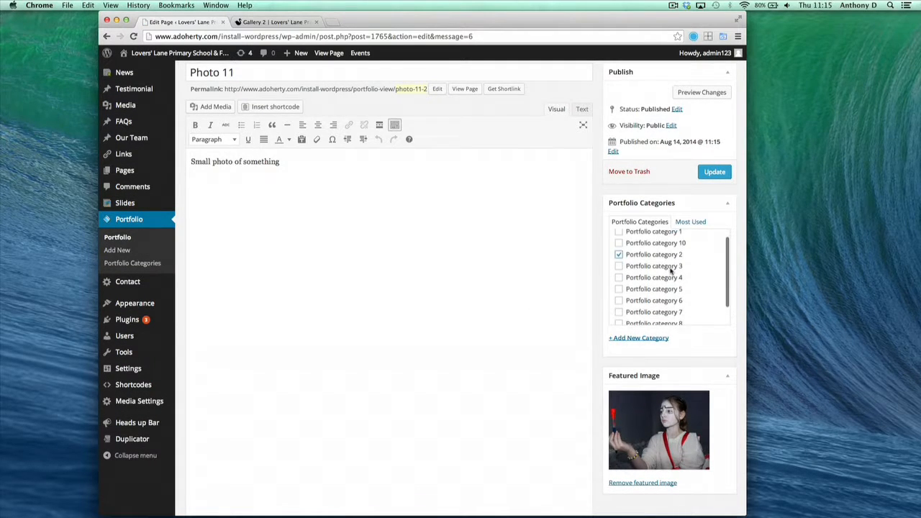
{"action": "scroll", "coordinate": [670, 272], "scroll_direction": "down", "scroll_amount": 1}
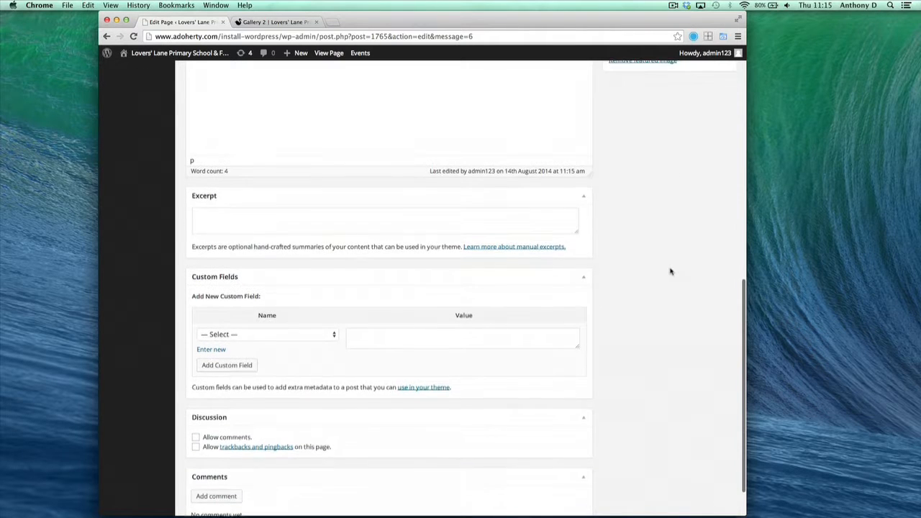
{"action": "scroll", "coordinate": [594, 313], "scroll_direction": "up", "scroll_amount": 7}
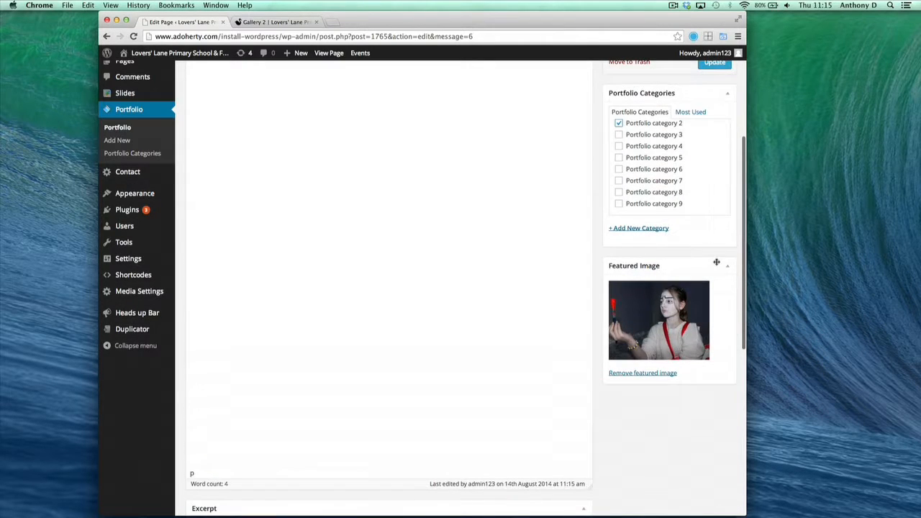
{"action": "scroll", "coordinate": [720, 216], "scroll_direction": "up", "scroll_amount": 3}
{"action": "left_click", "coordinate": [715, 157]}
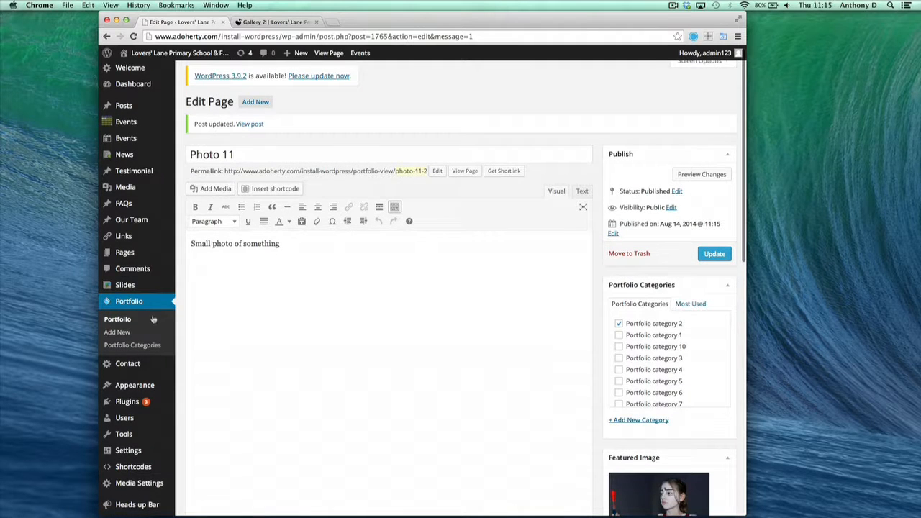
Reload the live Gallery 2 page, view Photo 11's own page and return to the gallery.
{"action": "left_click", "coordinate": [273, 24]}
{"action": "left_click", "coordinate": [134, 37]}
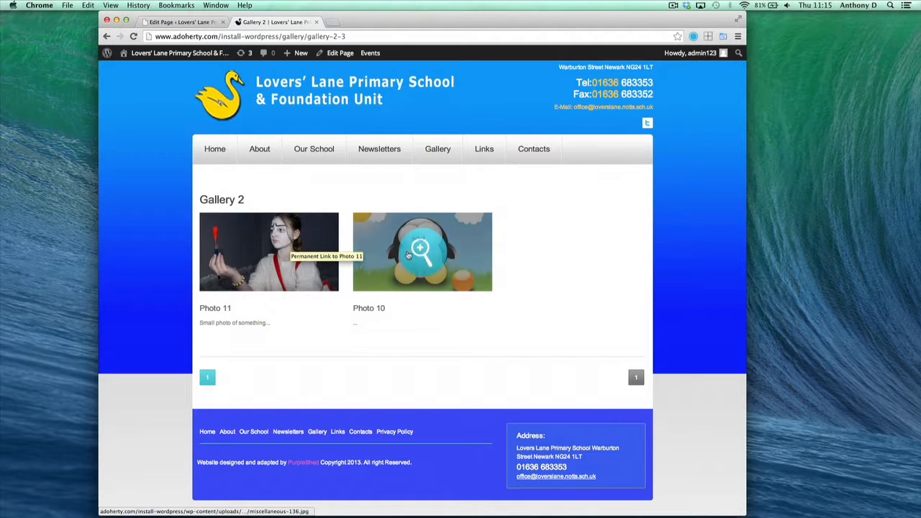
{"action": "left_click", "coordinate": [265, 248]}
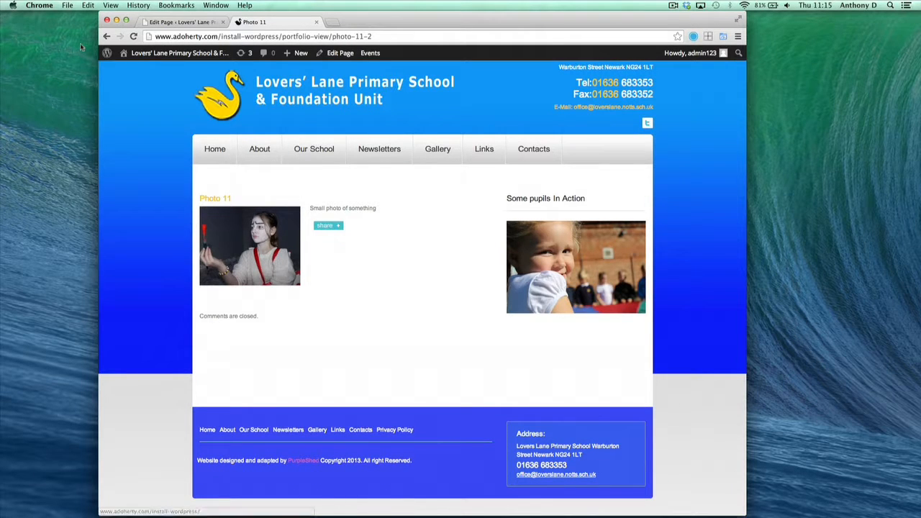
{"action": "left_click", "coordinate": [106, 36]}
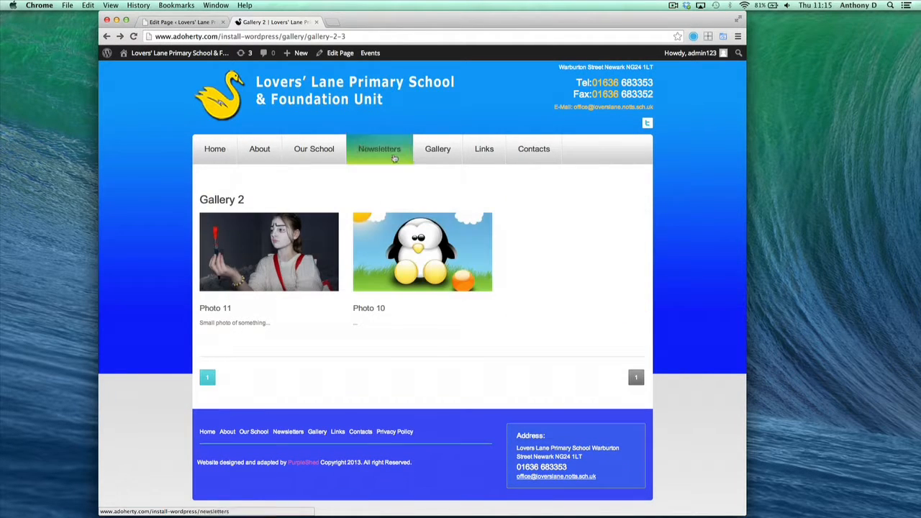
{"action": "left_click", "coordinate": [175, 24]}
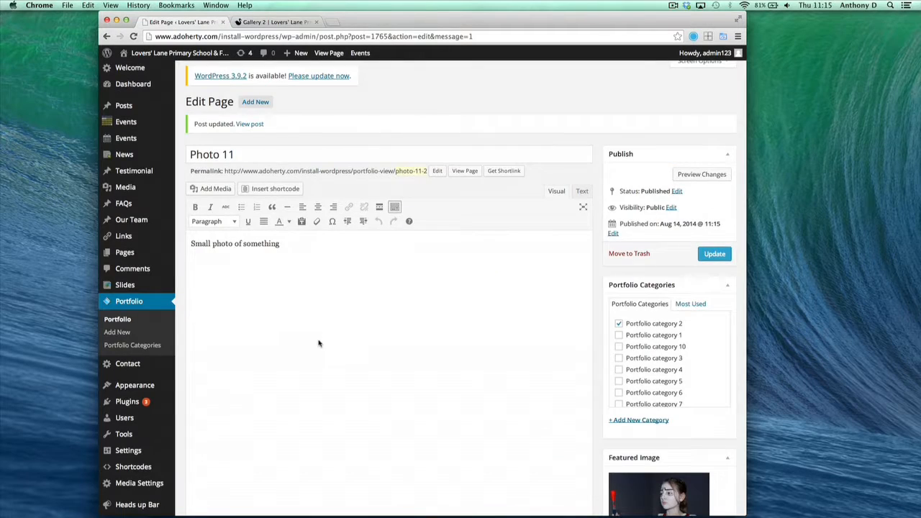
{"action": "scroll", "coordinate": [319, 343], "scroll_direction": "down", "scroll_amount": 5}
{"action": "scroll", "coordinate": [319, 343], "scroll_direction": "up", "scroll_amount": 4}
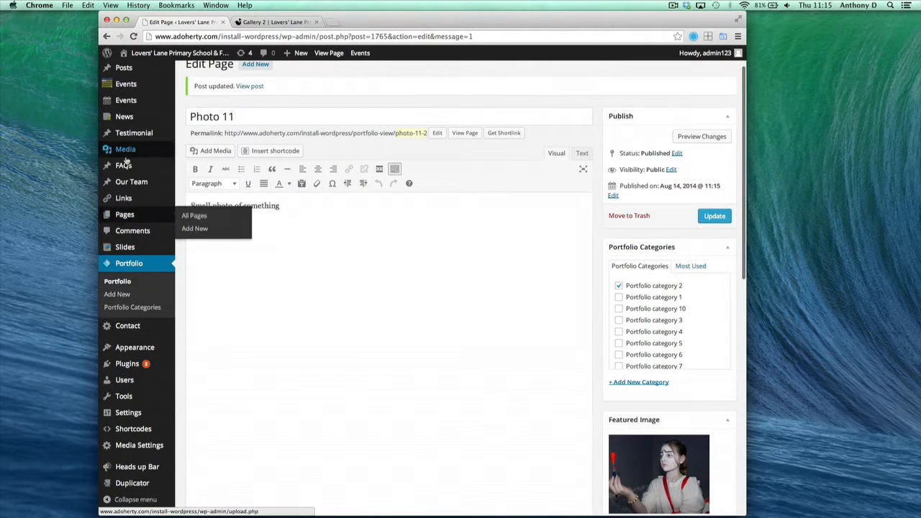
{"action": "left_click", "coordinate": [126, 154]}
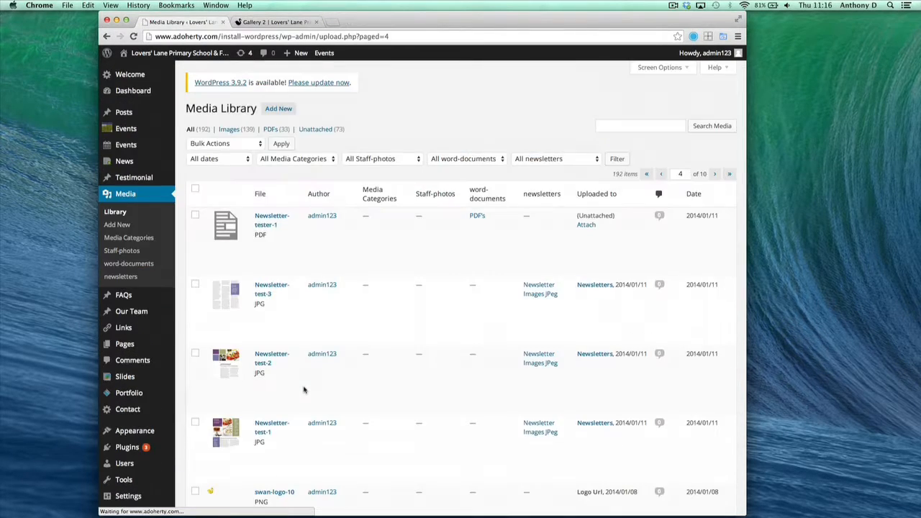
{"action": "scroll", "coordinate": [304, 390], "scroll_direction": "down", "scroll_amount": 10}
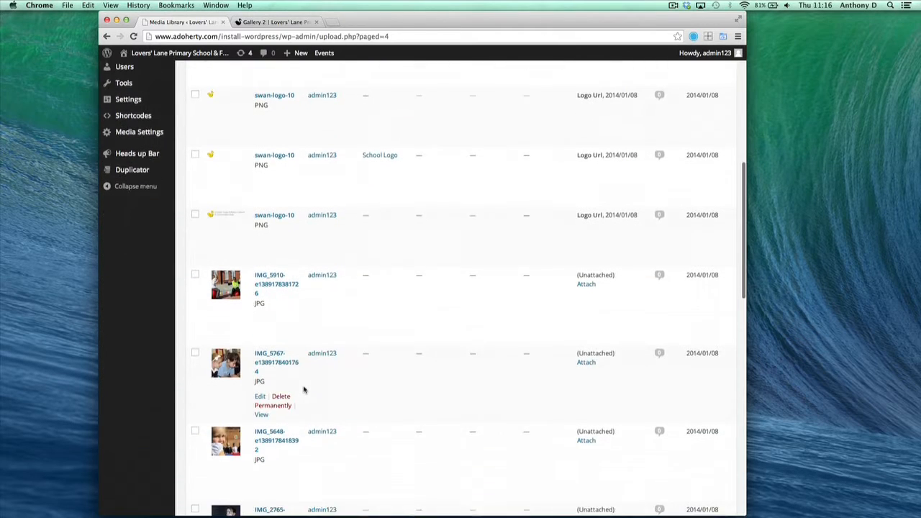
{"action": "scroll", "coordinate": [304, 390], "scroll_direction": "down", "scroll_amount": 2}
{"action": "left_click", "coordinate": [225, 444]}
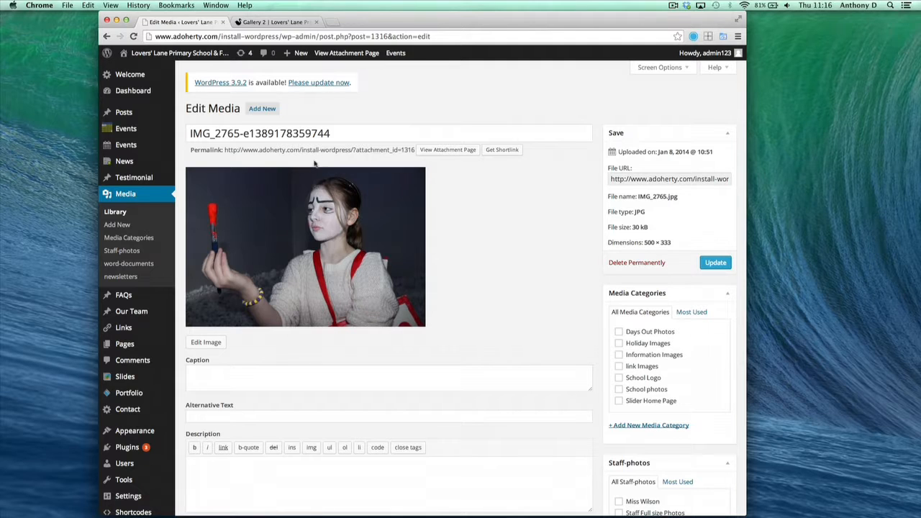
{"action": "left_click", "coordinate": [677, 182]}
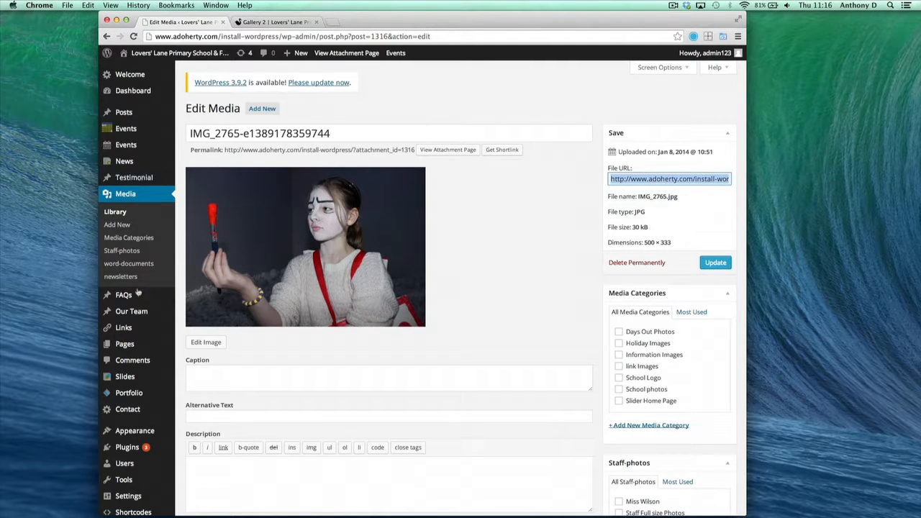
Add the copied URL of IMG_2765-e1389178359744.jpg to Photo 11 as a lightbox-url custom field value and update the item.
{"action": "left_click", "coordinate": [131, 395]}
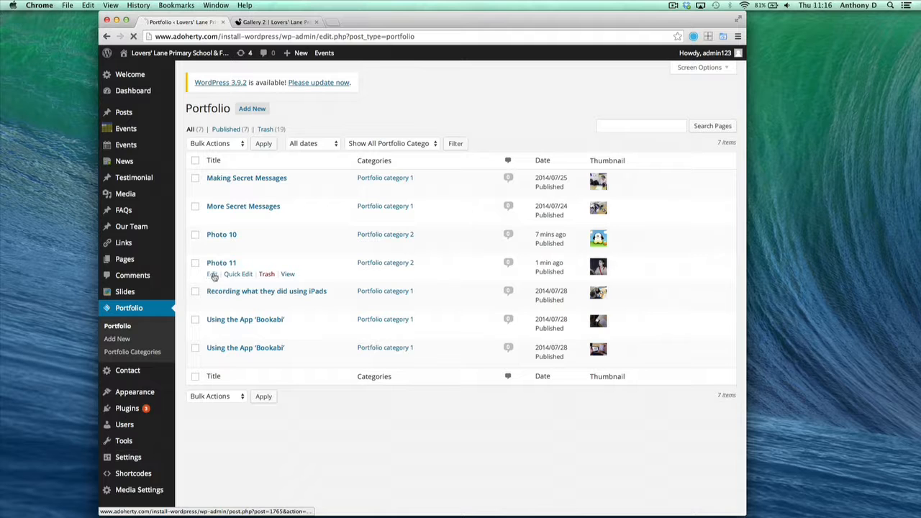
{"action": "left_click", "coordinate": [213, 276]}
{"action": "scroll", "coordinate": [327, 358], "scroll_direction": "down", "scroll_amount": 3}
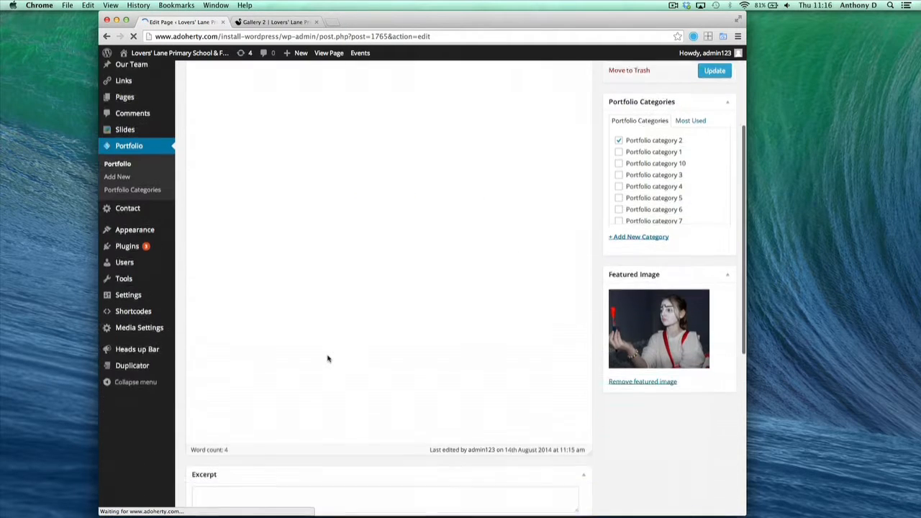
{"action": "scroll", "coordinate": [328, 358], "scroll_direction": "down", "scroll_amount": 5}
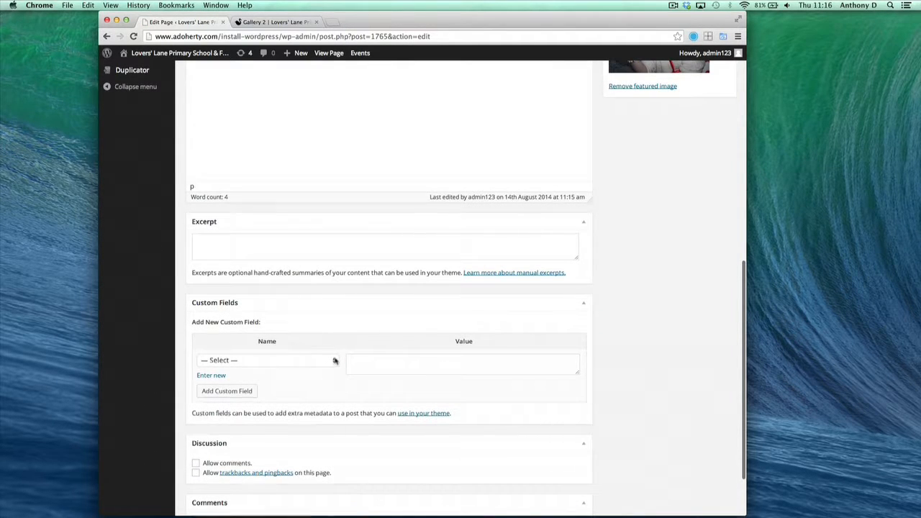
{"action": "left_click", "coordinate": [334, 360]}
{"action": "left_click", "coordinate": [291, 479]}
{"action": "left_click", "coordinate": [359, 359]}
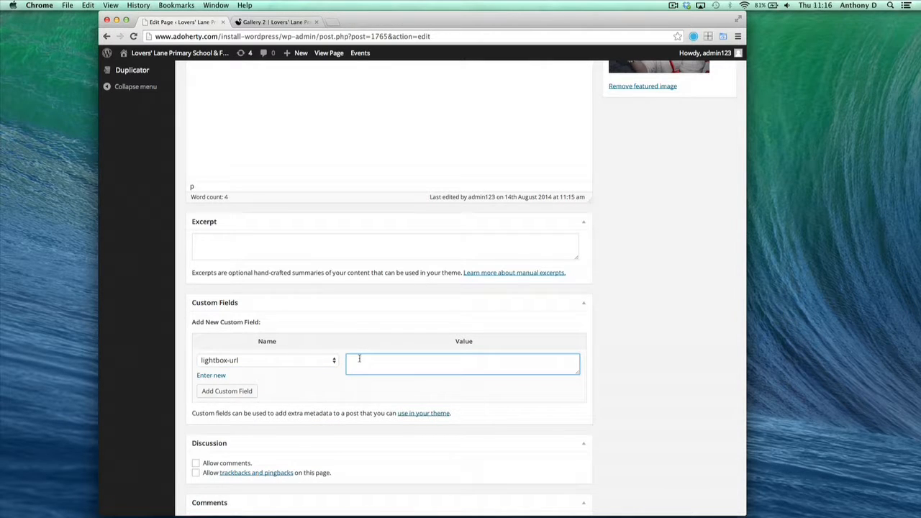
{"action": "type", "text": "http://www.adoherty.com/install-wordpress/wp-content/uploads/2014/01/IMG_2765-e1389178359744.jpg"}
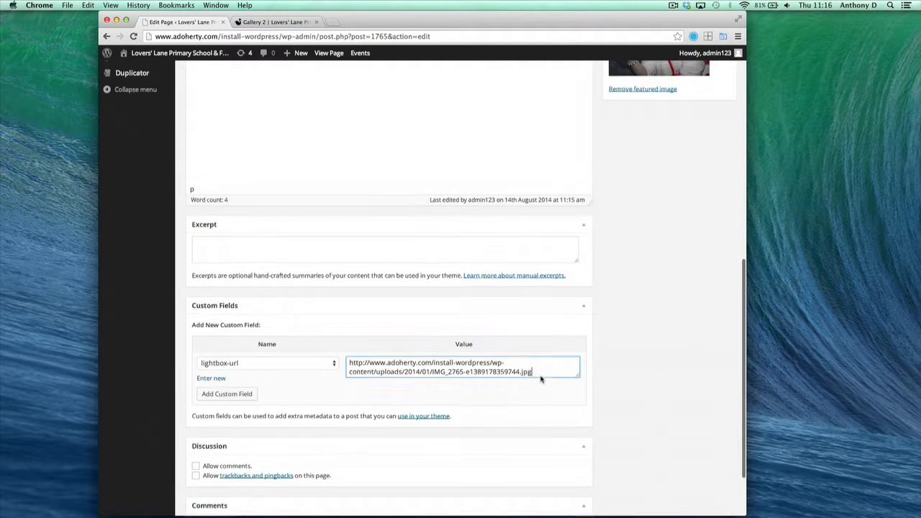
{"action": "scroll", "coordinate": [540, 374], "scroll_direction": "up", "scroll_amount": 10}
{"action": "scroll", "coordinate": [540, 379], "scroll_direction": "up", "scroll_amount": 2}
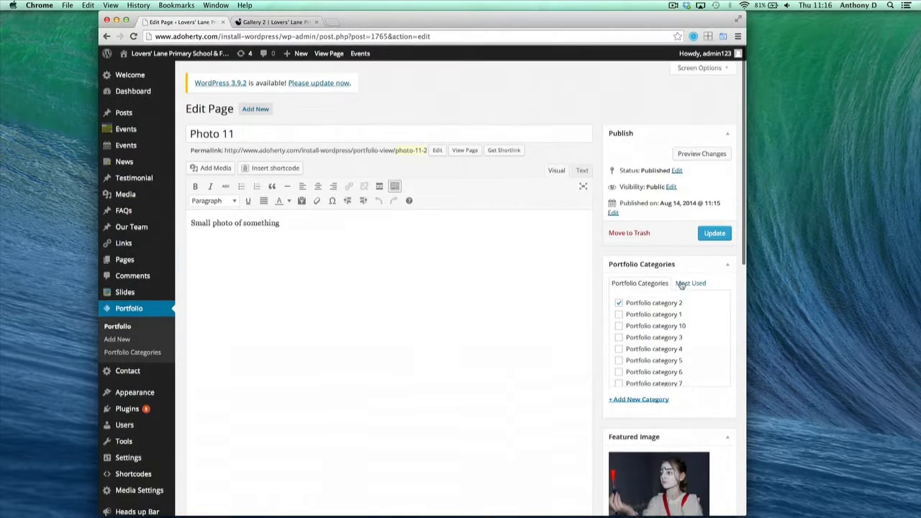
{"action": "left_click", "coordinate": [715, 234]}
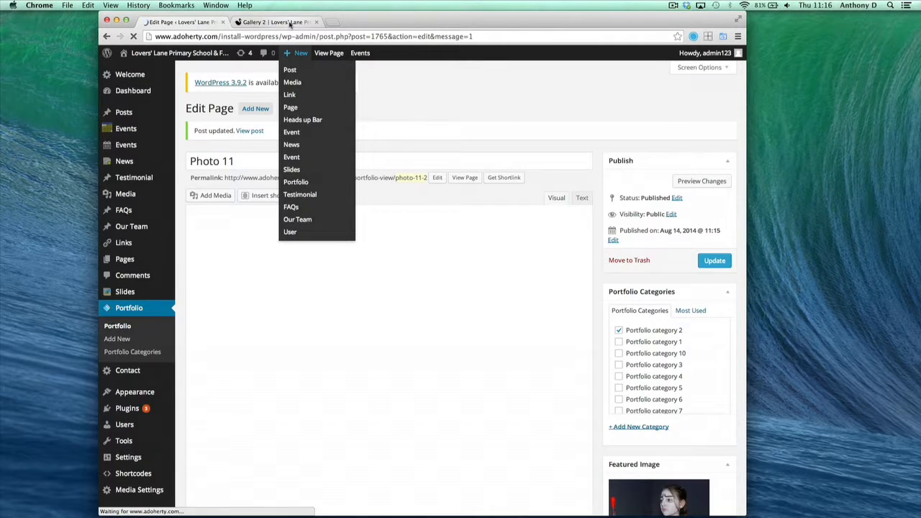
Reload the live Gallery 2 page, check Photo 11 and Photo 10 in the lightbox, and review Photo 11's description.
{"action": "left_click", "coordinate": [290, 23]}
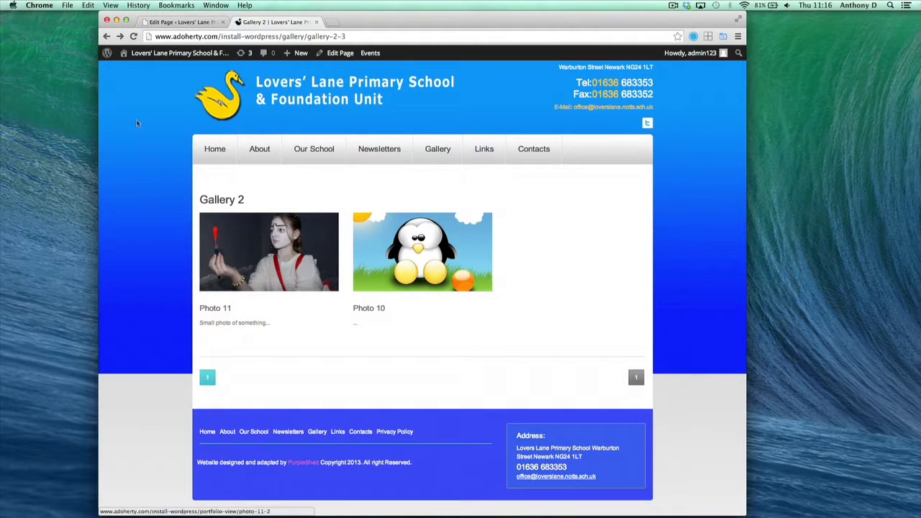
{"action": "left_click", "coordinate": [133, 36]}
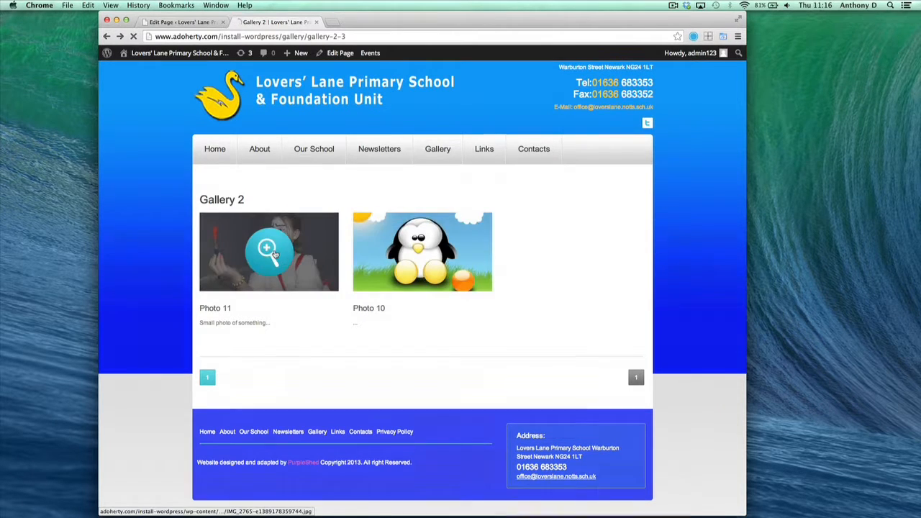
{"action": "left_click", "coordinate": [275, 255]}
{"action": "left_click", "coordinate": [533, 286]}
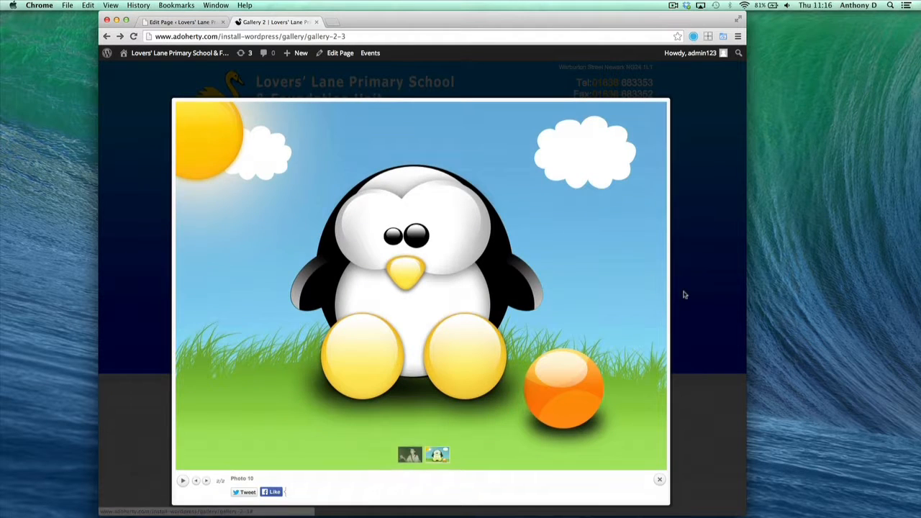
{"action": "left_click", "coordinate": [660, 285]}
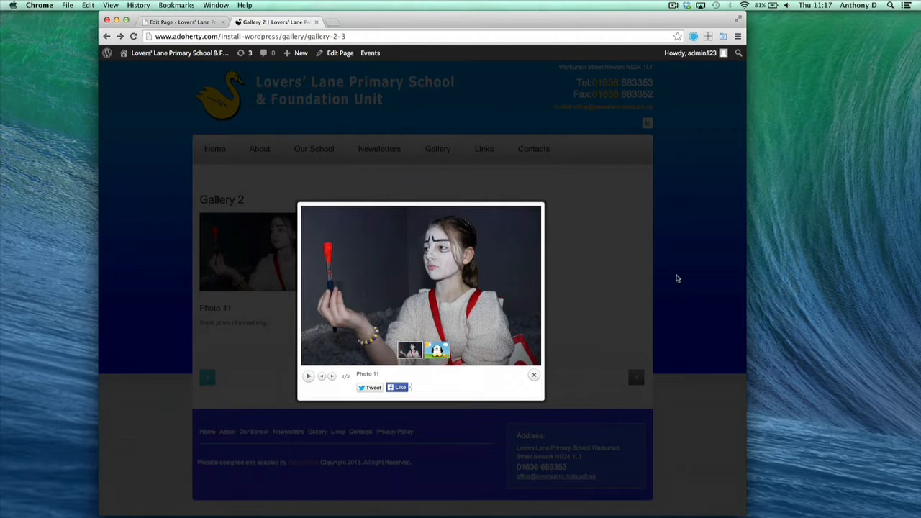
{"action": "left_click", "coordinate": [677, 279]}
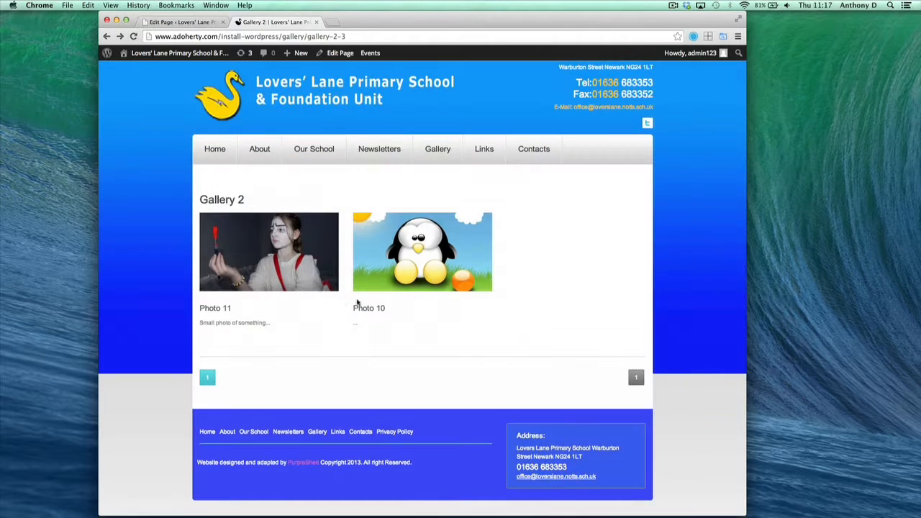
{"action": "left_click_drag", "start_coordinate": [239, 322], "coordinate": [194, 323]}
{"action": "left_click", "coordinate": [222, 323]}
Open the main Gallery page, view the second 'Using the App 'Bookabi'' item's own page and return to the gallery.
{"action": "mouse_move", "coordinate": [443, 150]}
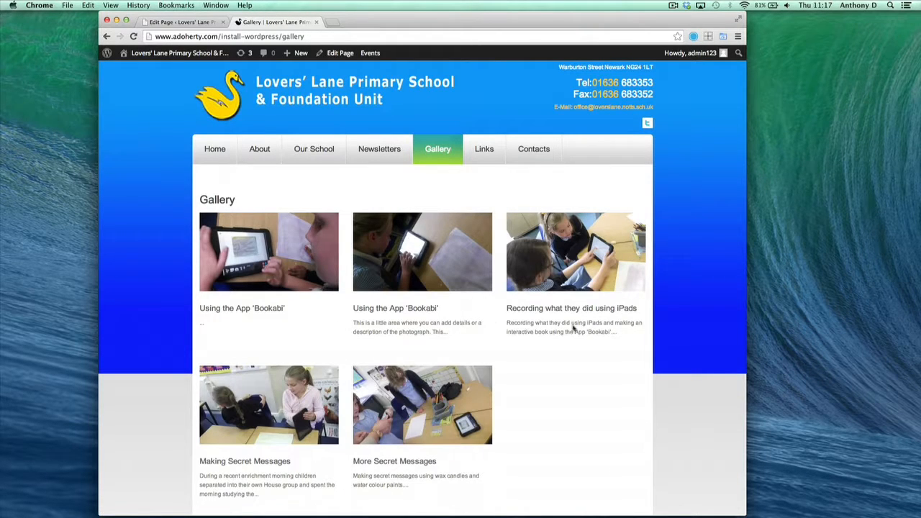
{"action": "scroll", "coordinate": [506, 364], "scroll_direction": "down", "scroll_amount": 2}
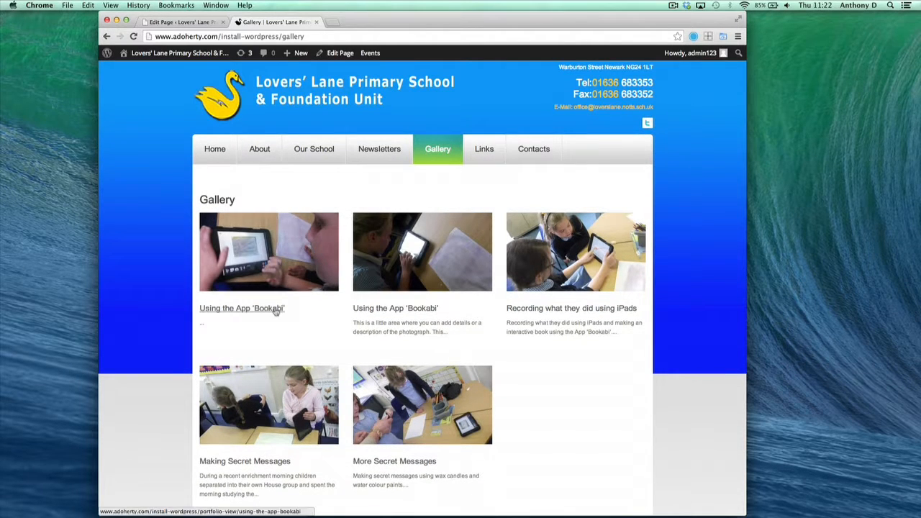
{"action": "left_click", "coordinate": [421, 310]}
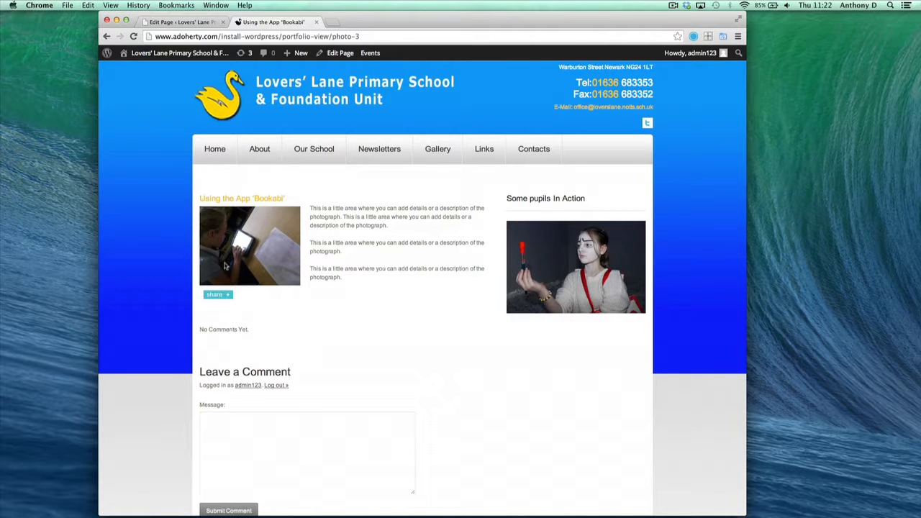
{"action": "left_click", "coordinate": [107, 36]}
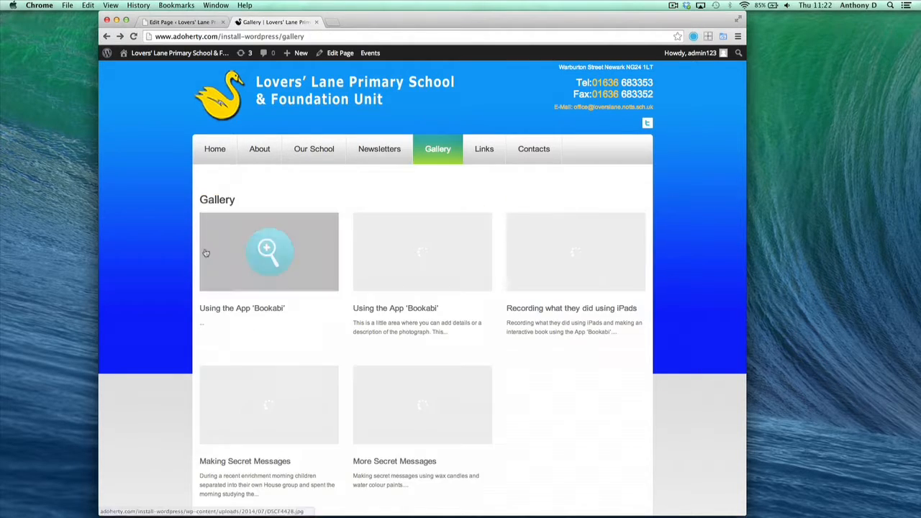
Browse the main Gallery photos in the lightbox through to Making Secret Messages, close it and look over the page layout.
{"action": "left_click", "coordinate": [269, 257]}
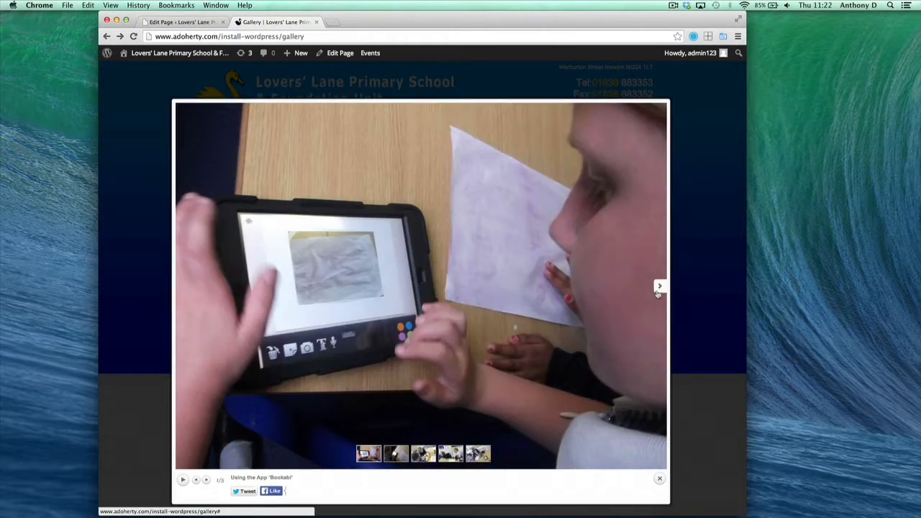
{"action": "left_click", "coordinate": [658, 285]}
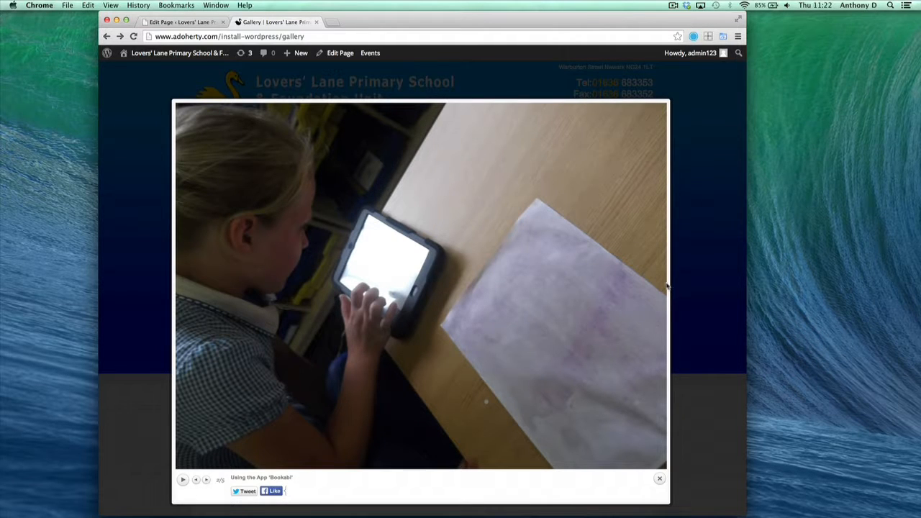
{"action": "mouse_move", "coordinate": [515, 416]}
{"action": "left_click", "coordinate": [450, 454]}
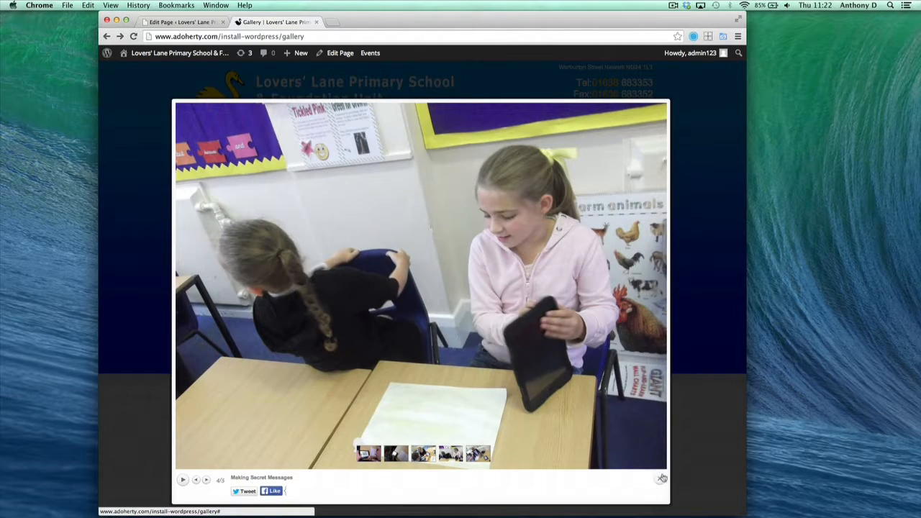
{"action": "left_click", "coordinate": [661, 480]}
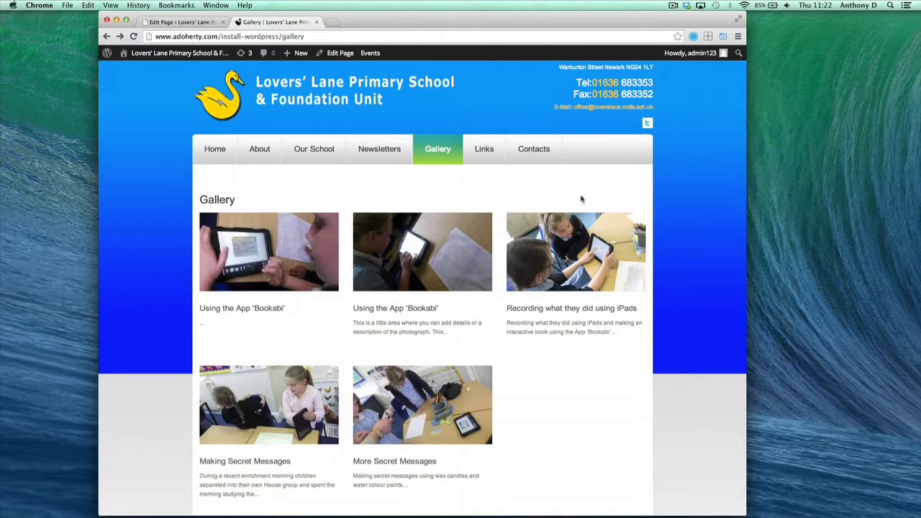
{"action": "scroll", "coordinate": [495, 389], "scroll_direction": "down", "scroll_amount": 5}
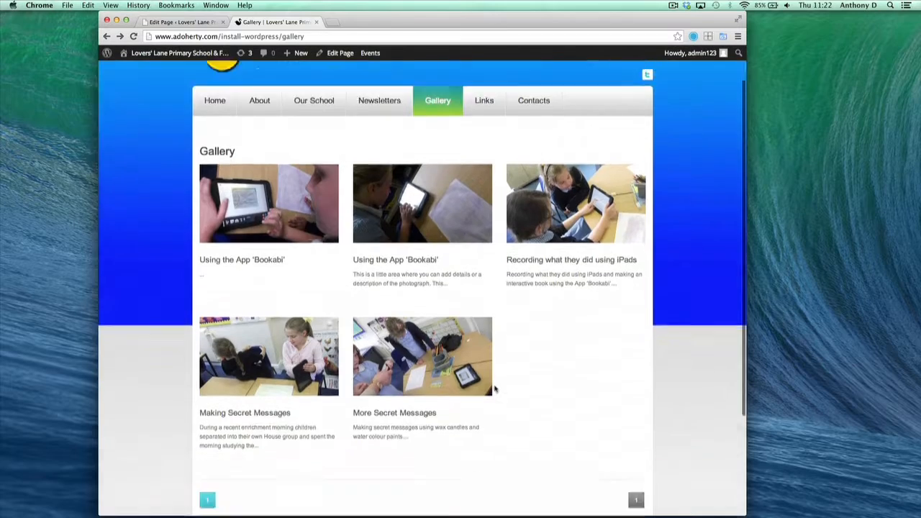
{"action": "scroll", "coordinate": [495, 388], "scroll_direction": "down", "scroll_amount": 1}
{"action": "scroll", "coordinate": [495, 387], "scroll_direction": "up", "scroll_amount": 6}
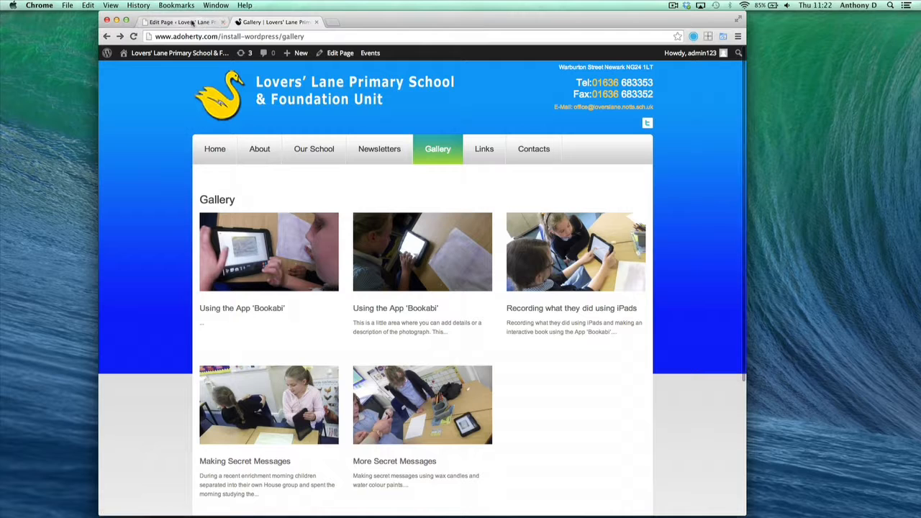
Change the main Gallery page's template to Portfolio 1 column and update the page.
{"action": "left_click", "coordinate": [335, 54]}
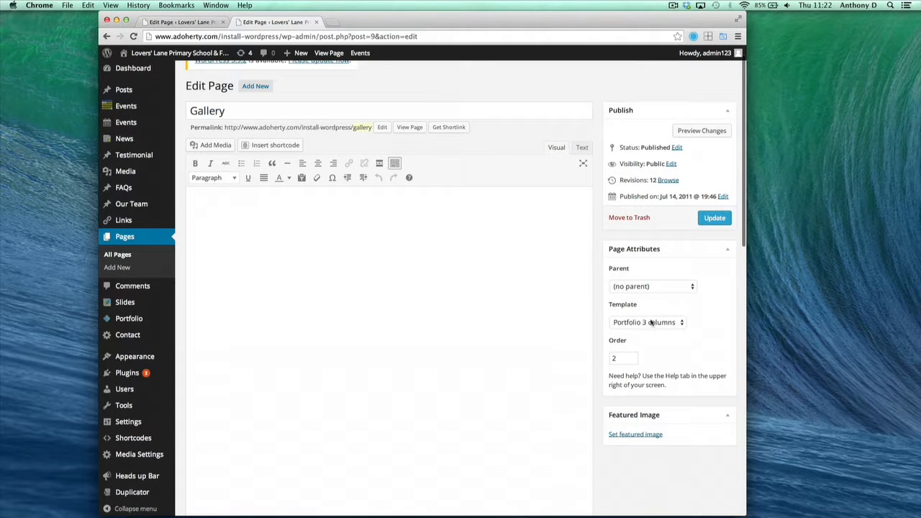
{"action": "left_click", "coordinate": [682, 323]}
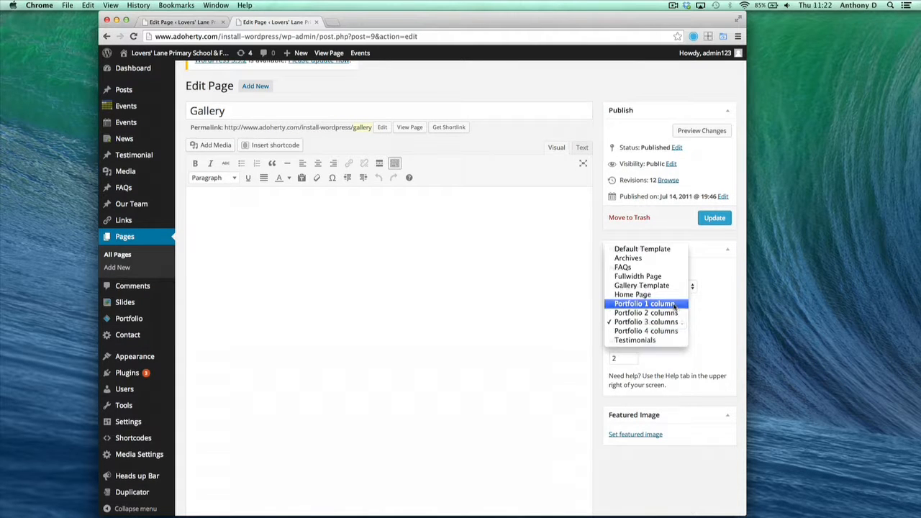
{"action": "left_click", "coordinate": [674, 307]}
{"action": "left_click", "coordinate": [713, 223]}
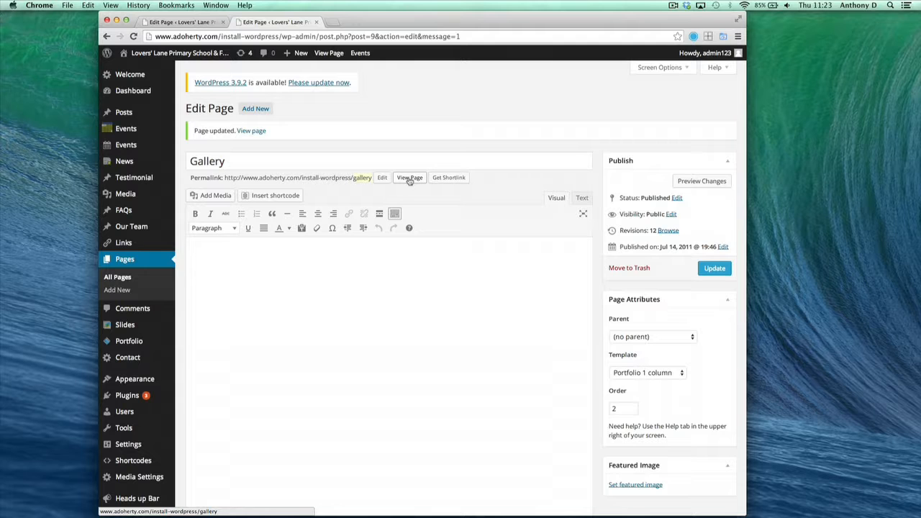
View the live Gallery page and examine its one-column portfolio layout.
{"action": "left_click", "coordinate": [409, 178]}
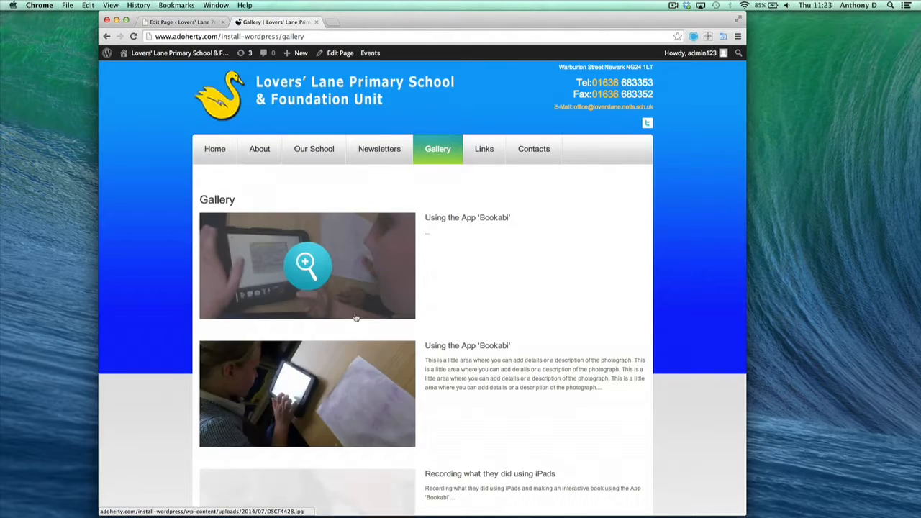
{"action": "scroll", "coordinate": [354, 317], "scroll_direction": "down", "scroll_amount": 10}
{"action": "scroll", "coordinate": [355, 317], "scroll_direction": "up", "scroll_amount": 10}
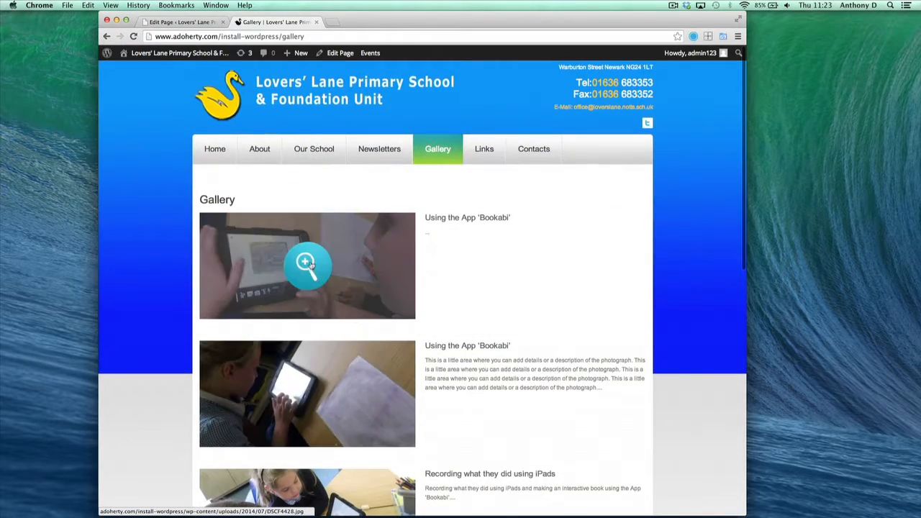
{"action": "scroll", "coordinate": [302, 382], "scroll_direction": "down", "scroll_amount": 4}
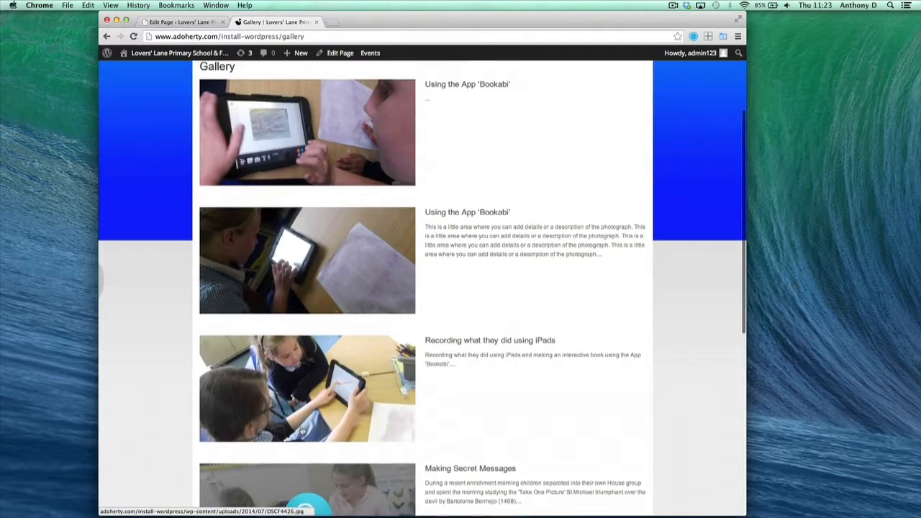
{"action": "scroll", "coordinate": [303, 360], "scroll_direction": "up", "scroll_amount": 2}
{"action": "scroll", "coordinate": [551, 253], "scroll_direction": "up", "scroll_amount": 2}
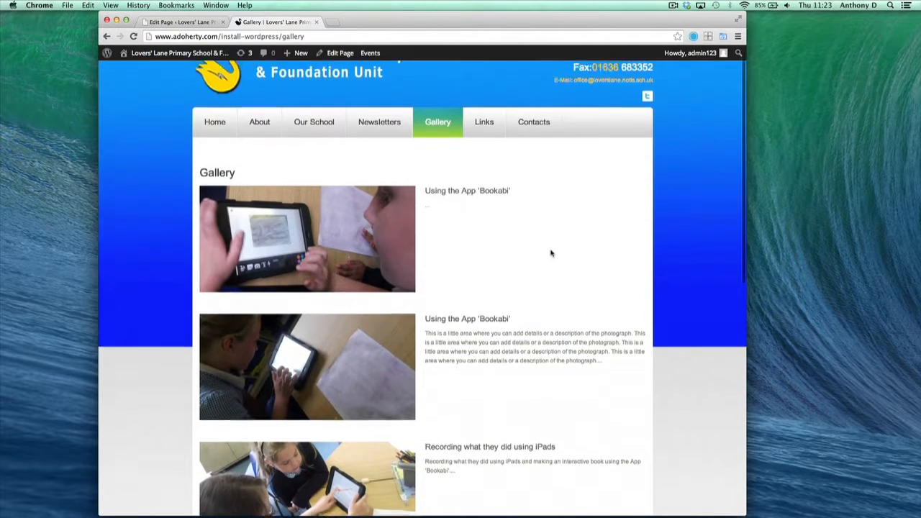
Change the main Gallery page's template to Portfolio 3 columns and update the page.
{"action": "scroll", "coordinate": [532, 244], "scroll_direction": "up", "scroll_amount": 1}
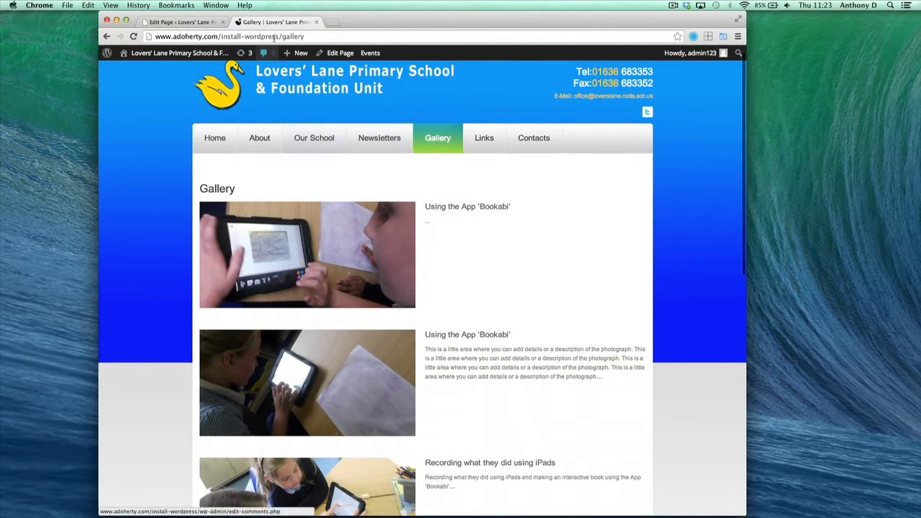
{"action": "left_click", "coordinate": [340, 54]}
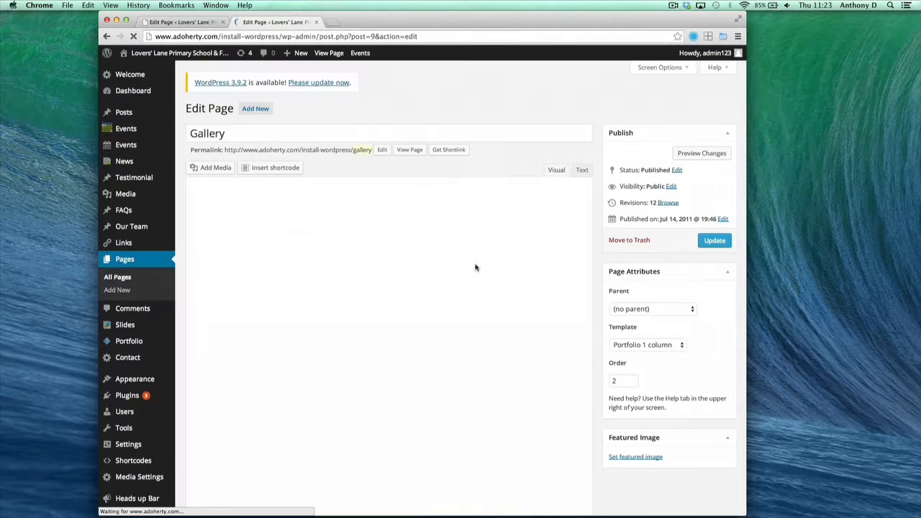
{"action": "left_click", "coordinate": [679, 347]}
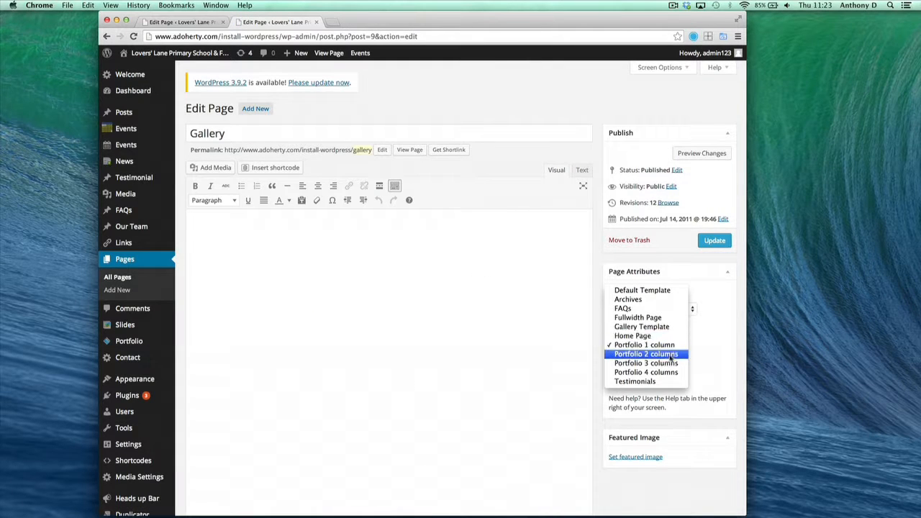
{"action": "left_click", "coordinate": [643, 364]}
{"action": "left_click", "coordinate": [712, 241]}
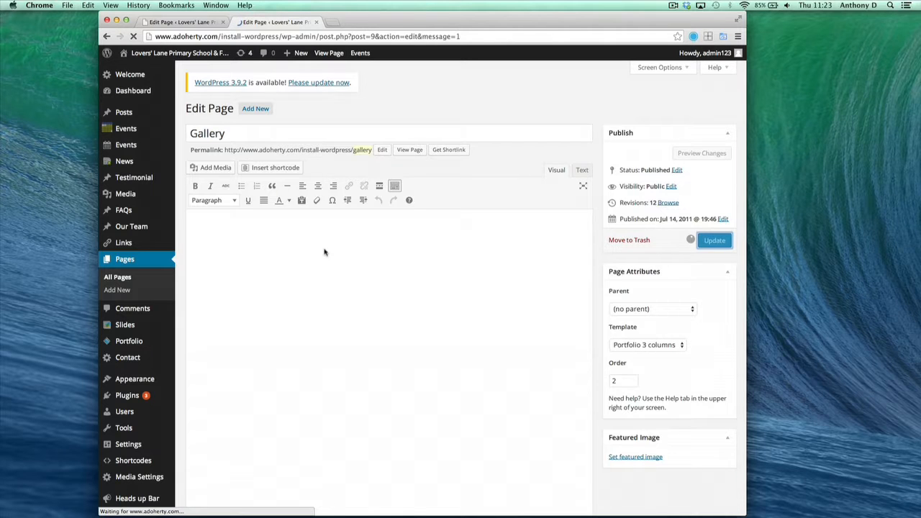
Create a new portfolio item titled "Photo 12" with the text "This is photo 12" and assign it to Portfolio category 2.
{"action": "left_click", "coordinate": [134, 342]}
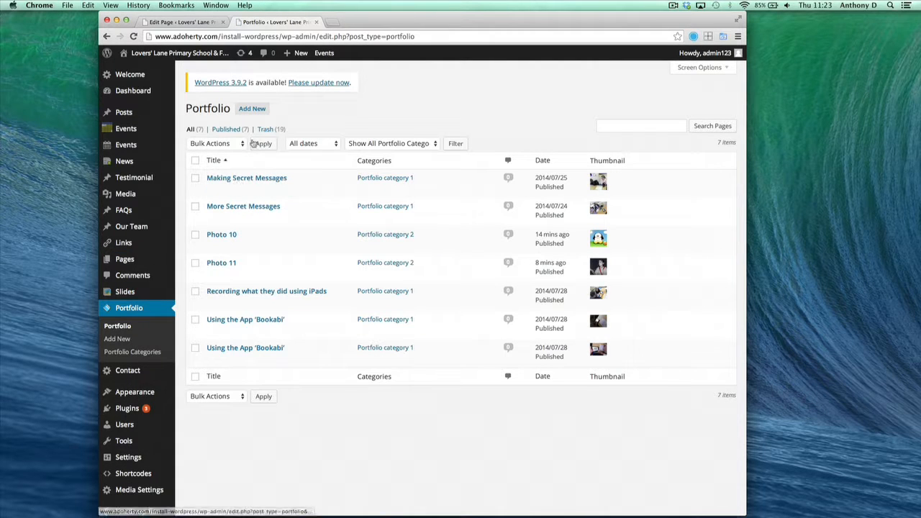
{"action": "left_click", "coordinate": [259, 114]}
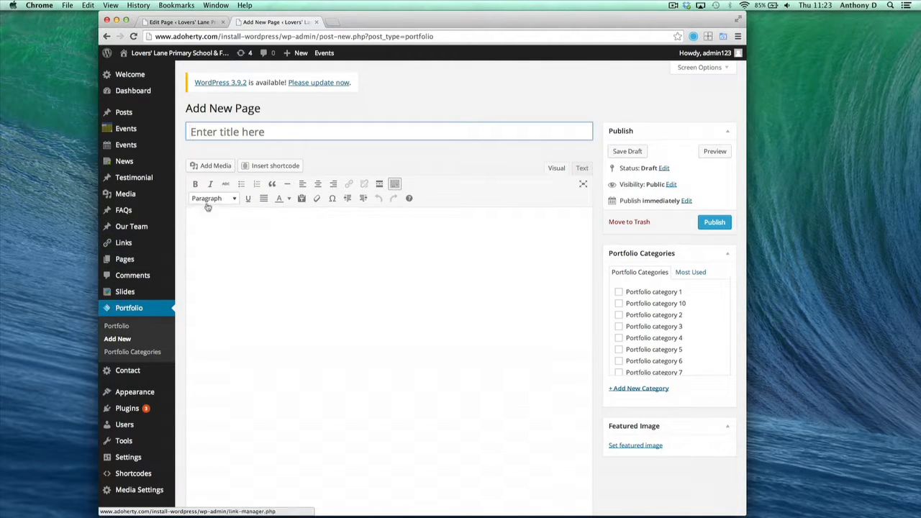
{"action": "left_click", "coordinate": [186, 129]}
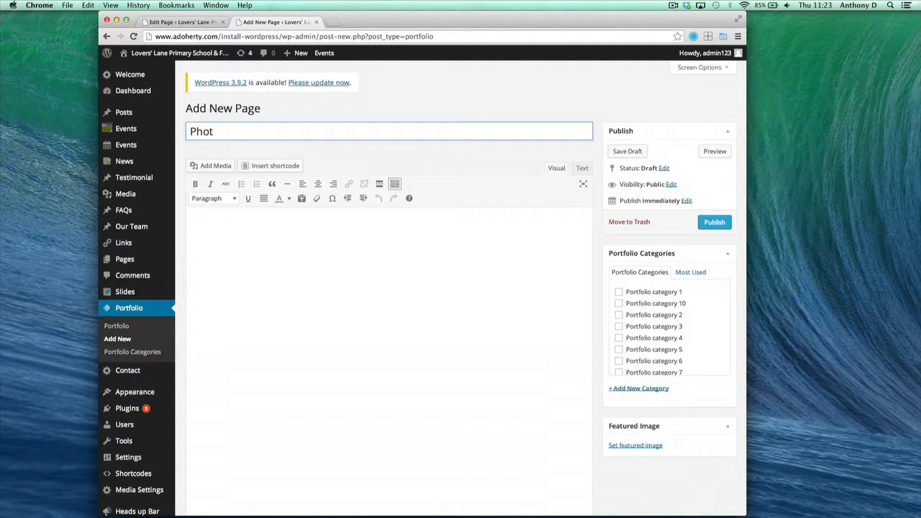
{"action": "left_click", "coordinate": [248, 217]}
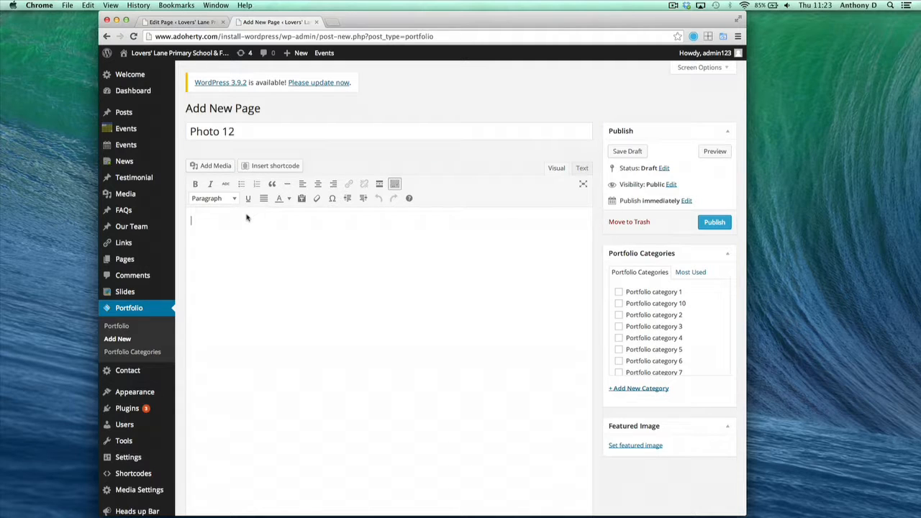
{"action": "type", "text": "Thi sis"}
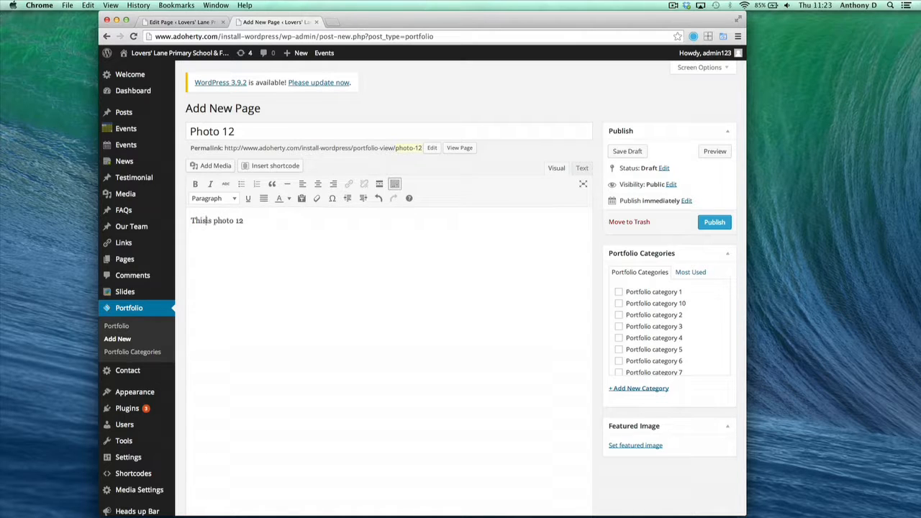
{"action": "scroll", "coordinate": [600, 382], "scroll_direction": "down", "scroll_amount": 2}
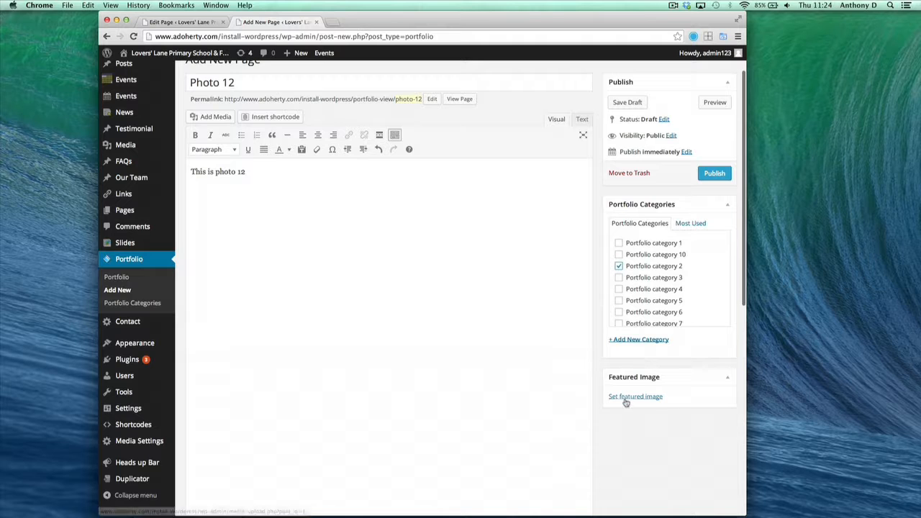
Set the newsletter image july.jpg from the media library as the featured image of Photo 12.
{"action": "scroll", "coordinate": [627, 401], "scroll_direction": "down", "scroll_amount": 1}
{"action": "left_click", "coordinate": [638, 357]}
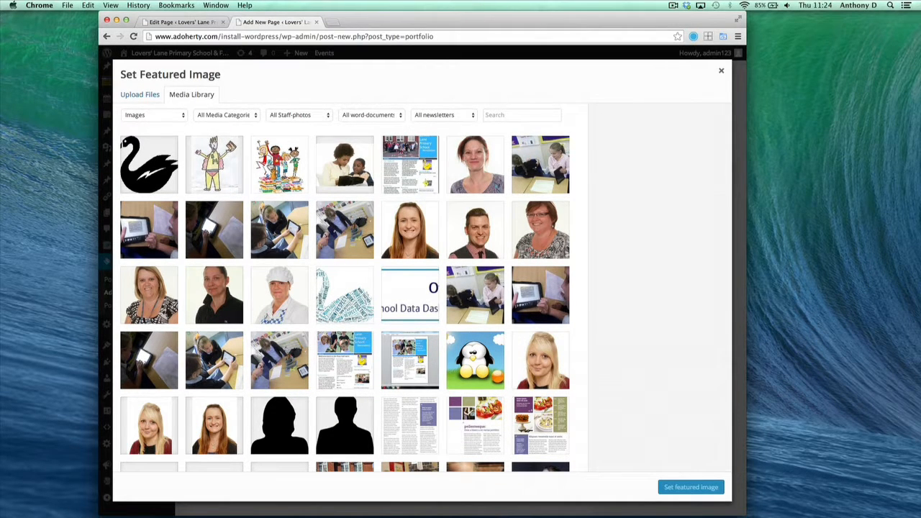
{"action": "left_click", "coordinate": [279, 165]}
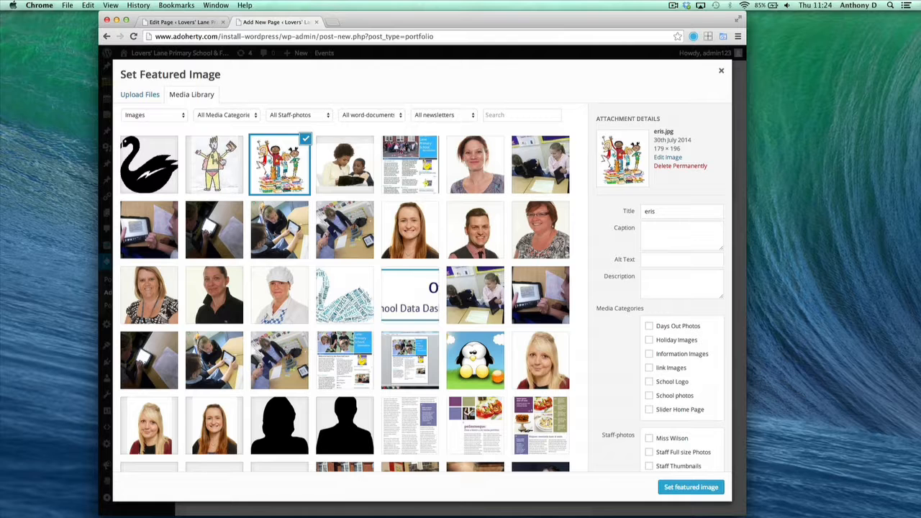
{"action": "left_click", "coordinate": [216, 164]}
{"action": "left_click", "coordinate": [402, 175]}
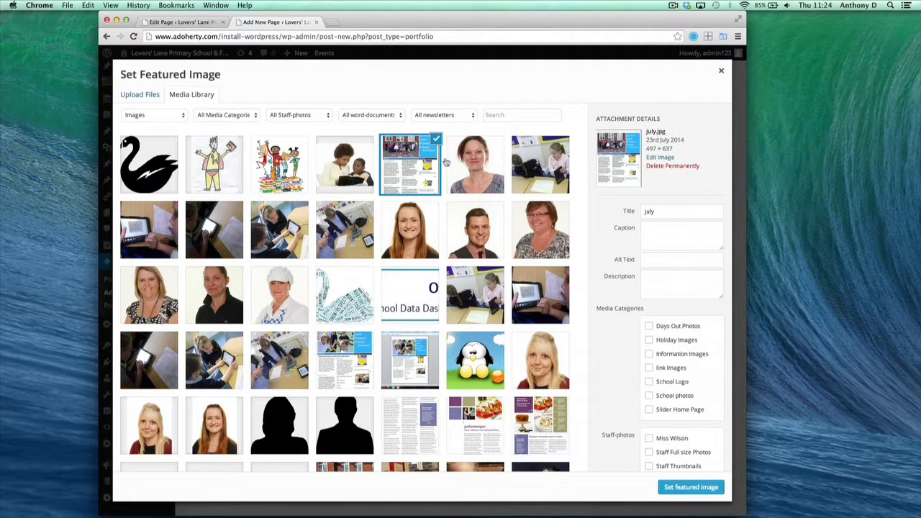
{"action": "left_click", "coordinate": [703, 491]}
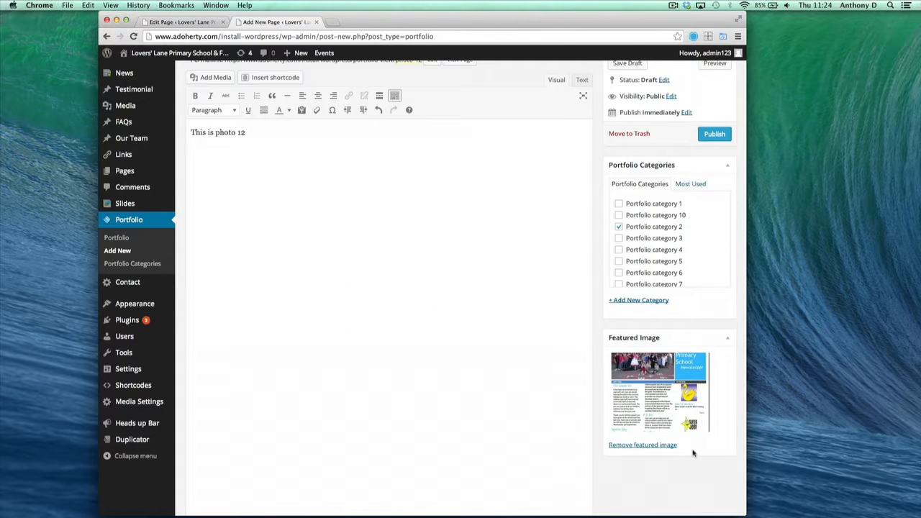
Look over the Photo 12 entry's remaining fields and publish it.
{"action": "scroll", "coordinate": [647, 457], "scroll_direction": "down", "scroll_amount": 5}
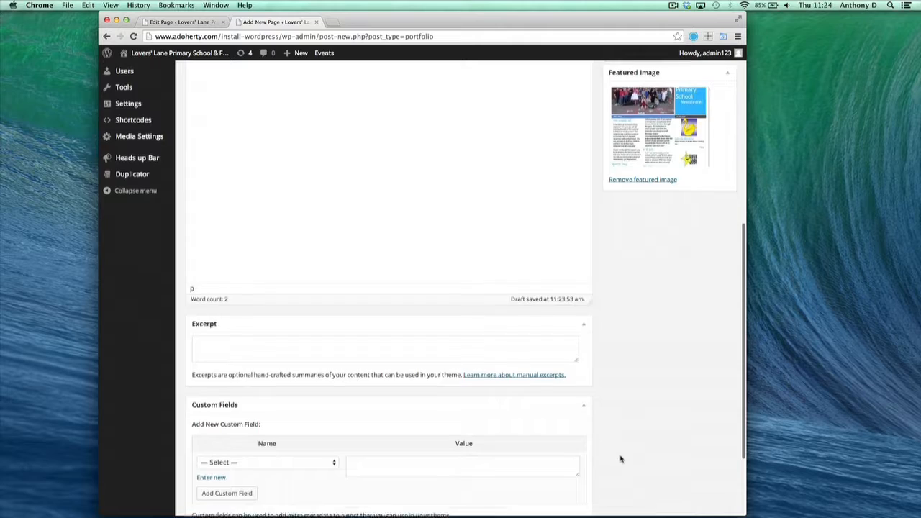
{"action": "scroll", "coordinate": [620, 459], "scroll_direction": "up", "scroll_amount": 7}
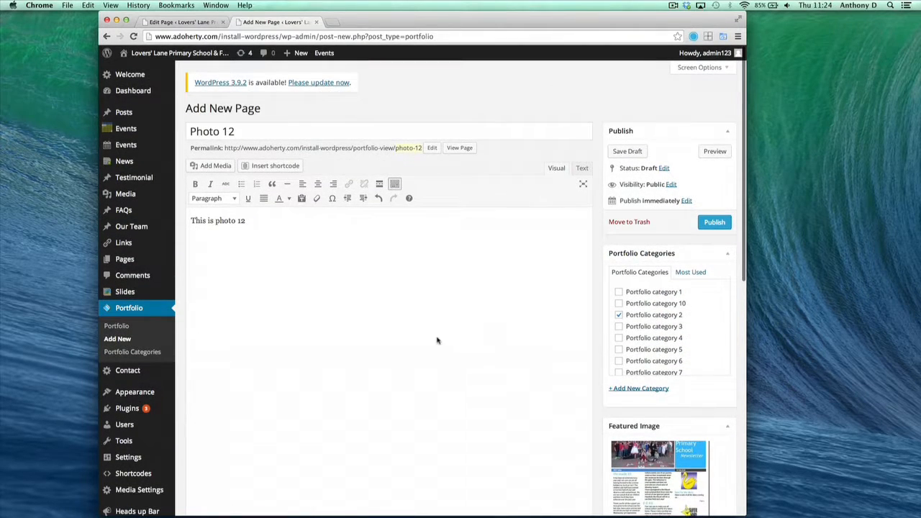
{"action": "left_click", "coordinate": [709, 225]}
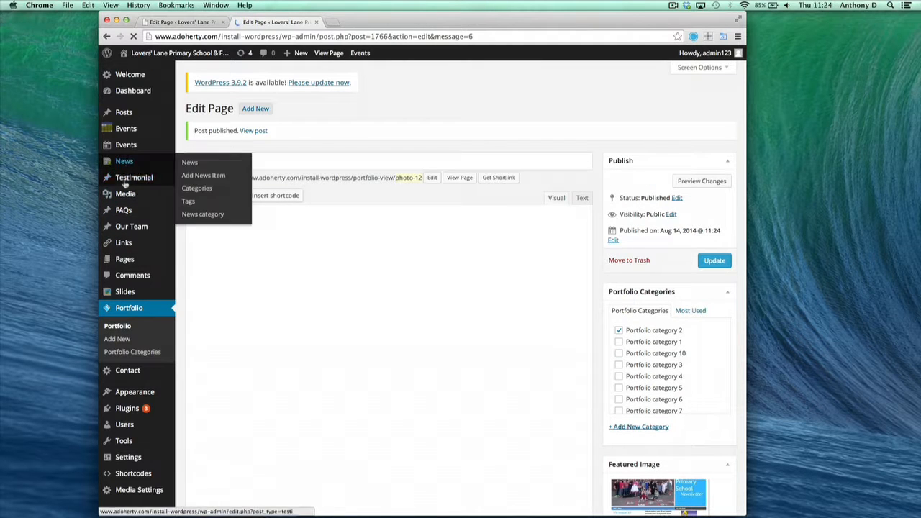
Open the july image's details in the media library and copy its file URL.
{"action": "mouse_move", "coordinate": [126, 195]}
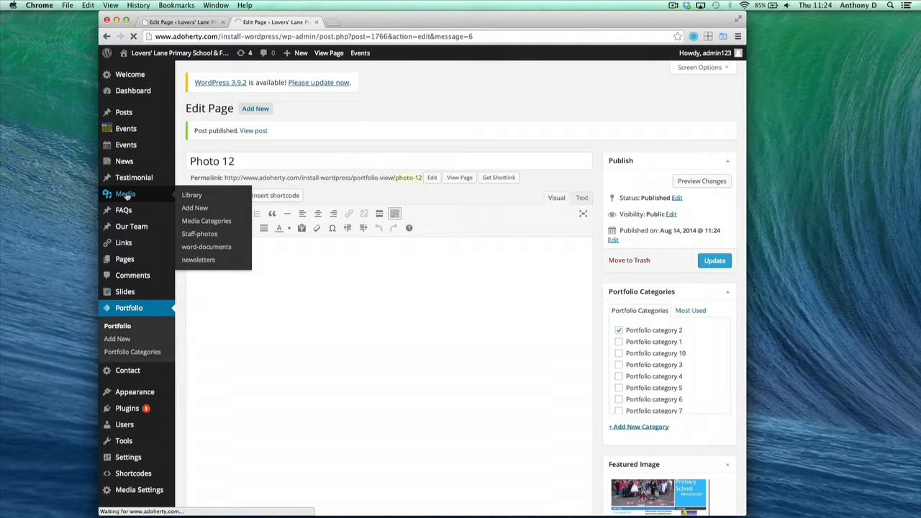
{"action": "left_click", "coordinate": [126, 195]}
{"action": "scroll", "coordinate": [313, 272], "scroll_direction": "down", "scroll_amount": 2}
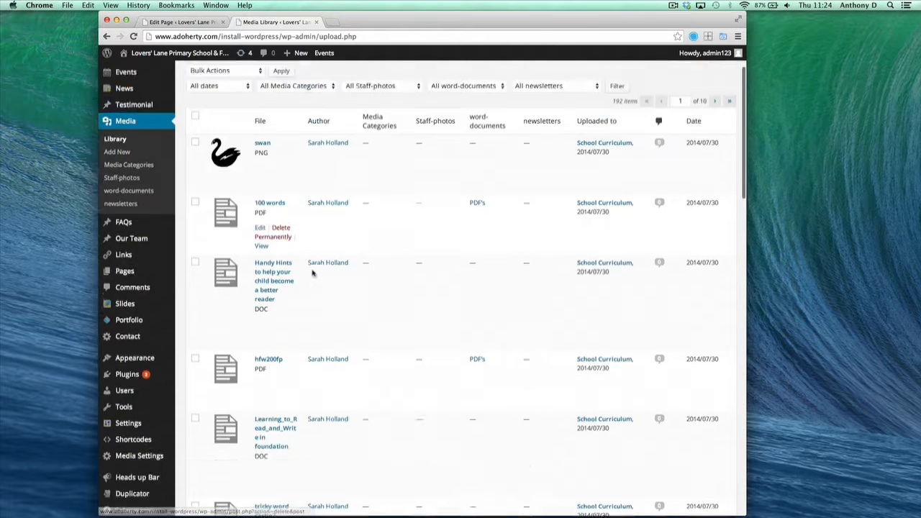
{"action": "scroll", "coordinate": [312, 272], "scroll_direction": "down", "scroll_amount": 8}
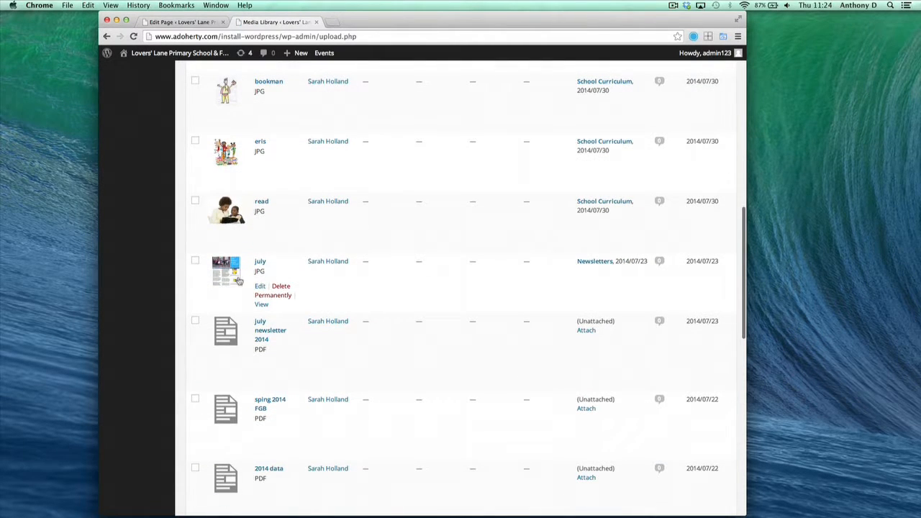
{"action": "left_click", "coordinate": [226, 274]}
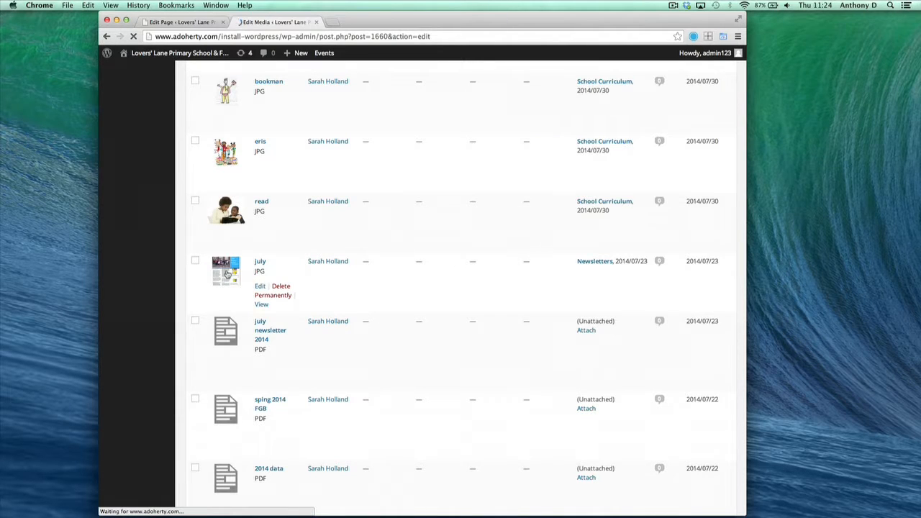
{"action": "left_click", "coordinate": [652, 178]}
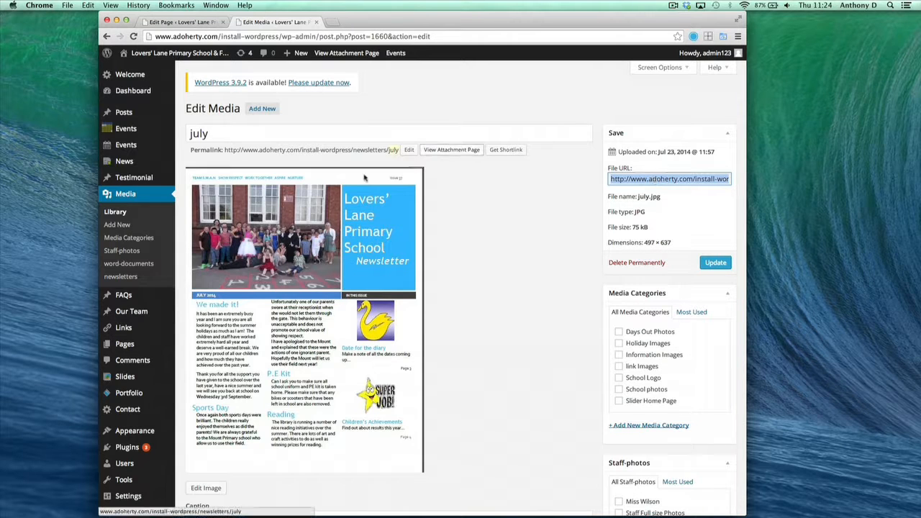
Add a lightbox-url custom field holding the july.jpg file URL to the Photo 12 portfolio item and update it.
{"action": "left_click", "coordinate": [129, 394]}
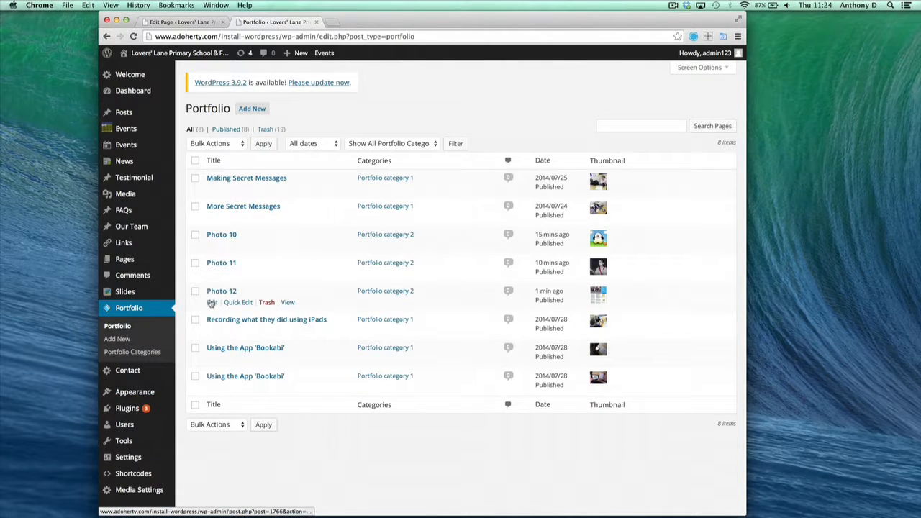
{"action": "left_click", "coordinate": [212, 303]}
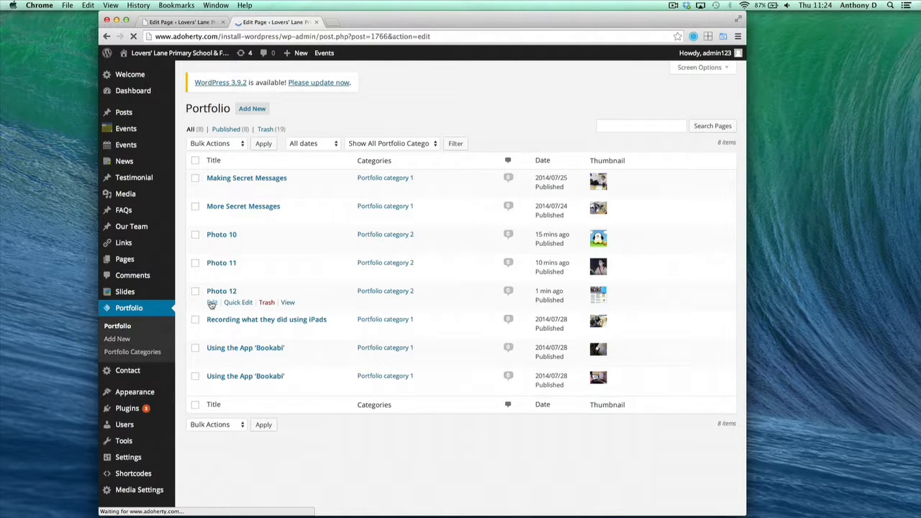
{"action": "scroll", "coordinate": [298, 323], "scroll_direction": "down", "scroll_amount": 10}
{"action": "scroll", "coordinate": [298, 323], "scroll_direction": "down", "scroll_amount": 5}
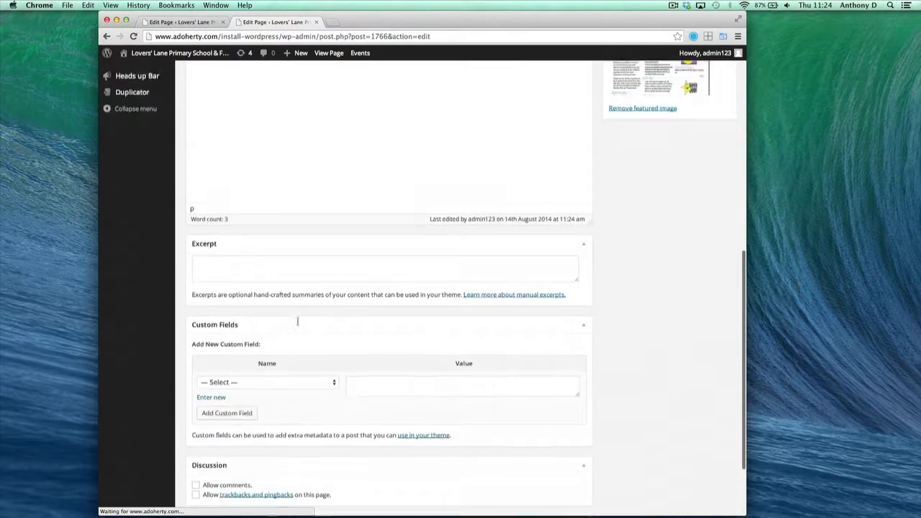
{"action": "left_click", "coordinate": [333, 287]}
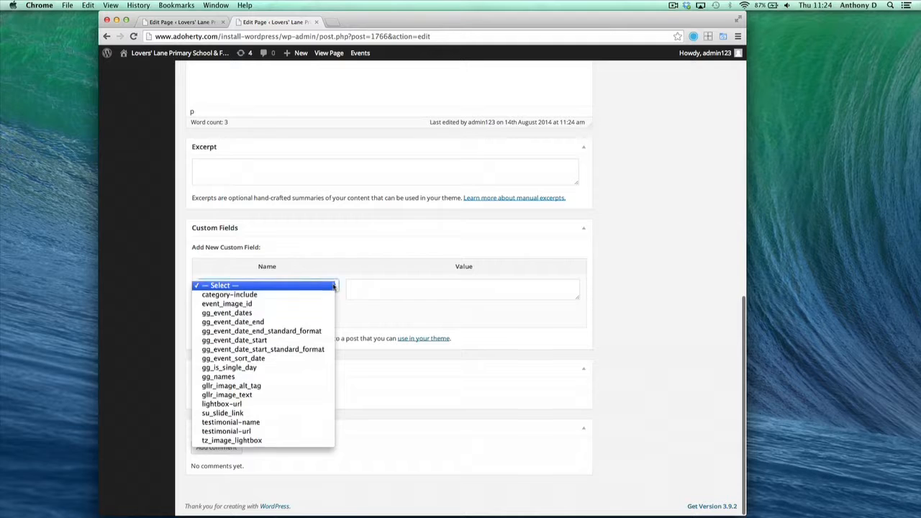
{"action": "left_click", "coordinate": [272, 405]}
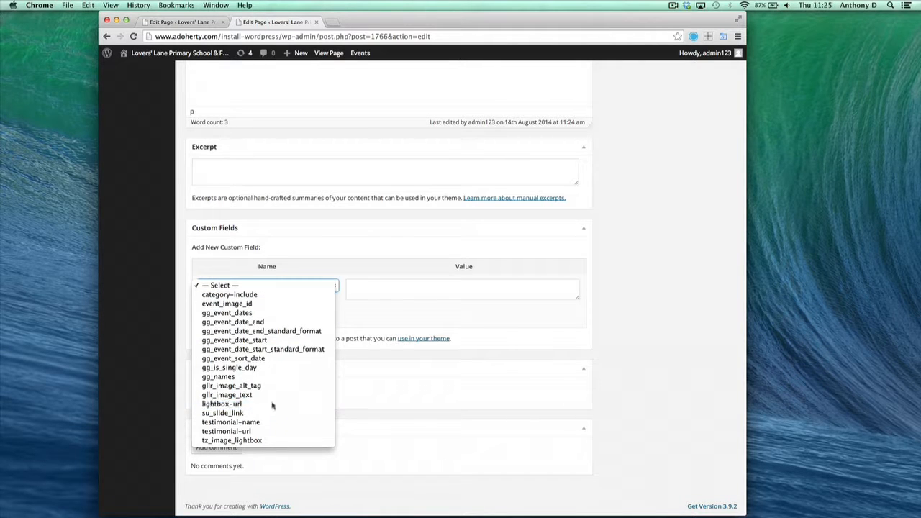
{"action": "left_click", "coordinate": [358, 293]}
{"action": "type", "text": "http://www.adoherty.com/install-wordpress/wp-content/uploads/2014/07/july.jpg"}
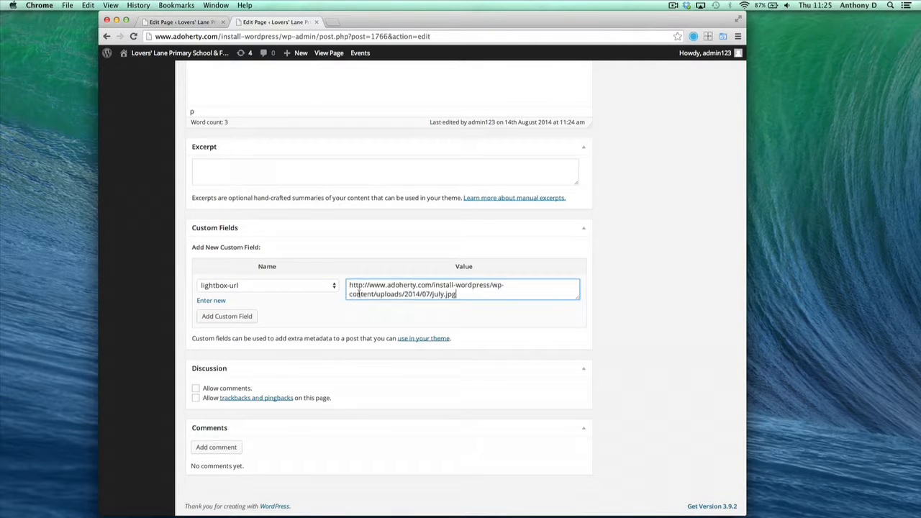
{"action": "scroll", "coordinate": [433, 320], "scroll_direction": "up", "scroll_amount": 15}
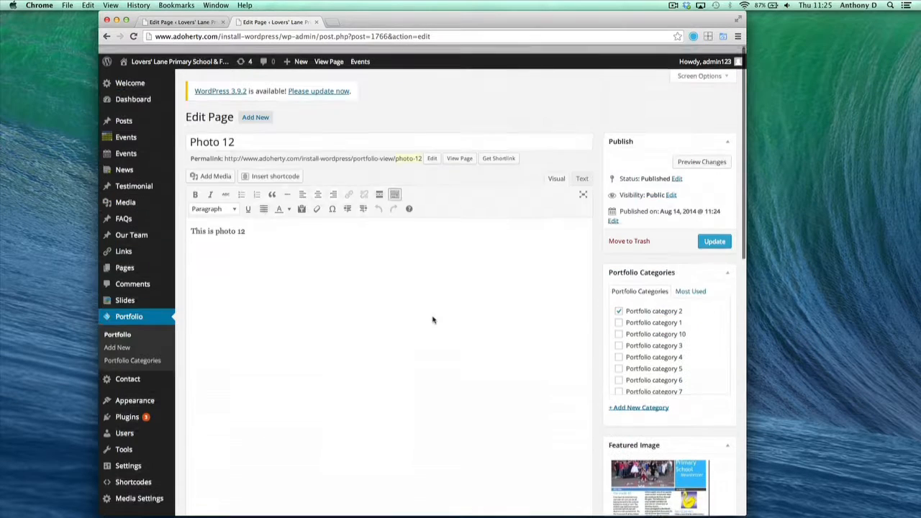
{"action": "left_click", "coordinate": [714, 233]}
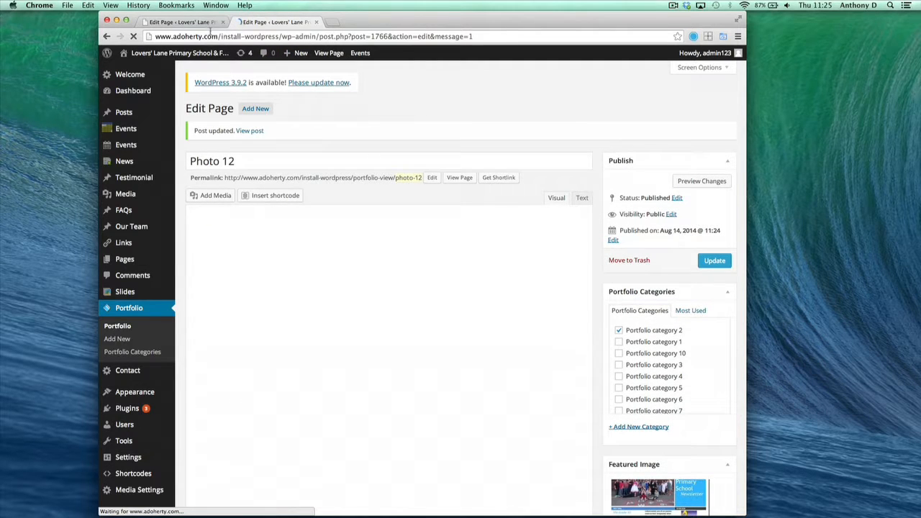
View the Photo 12 page on the live site and open the Gallery 2 page.
{"action": "left_click", "coordinate": [455, 178]}
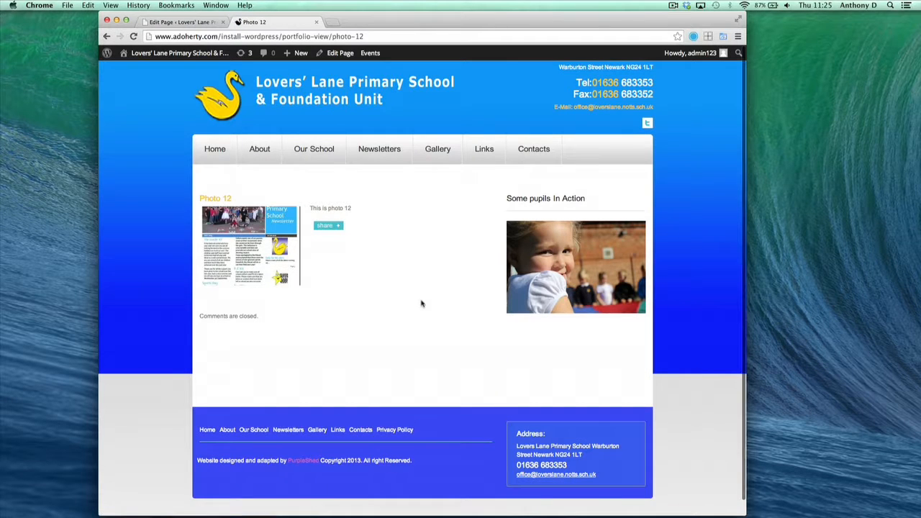
{"action": "mouse_move", "coordinate": [438, 153]}
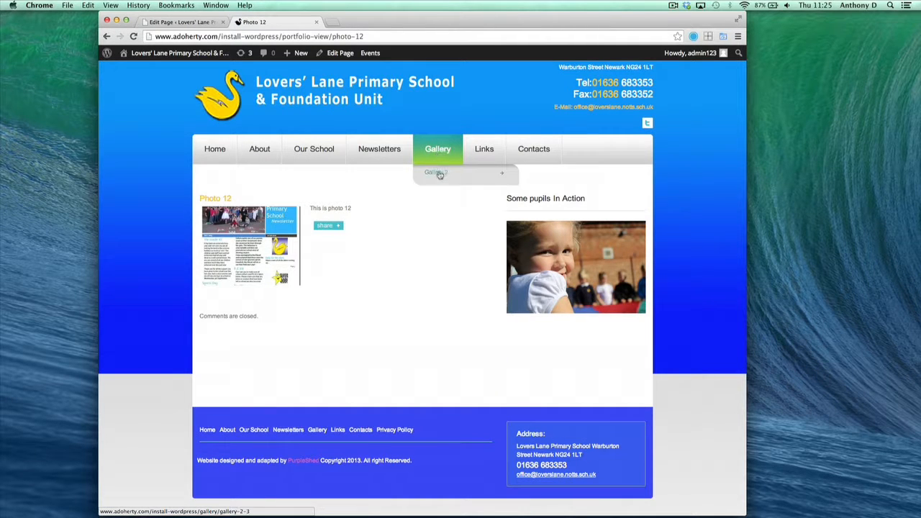
{"action": "left_click", "coordinate": [439, 174]}
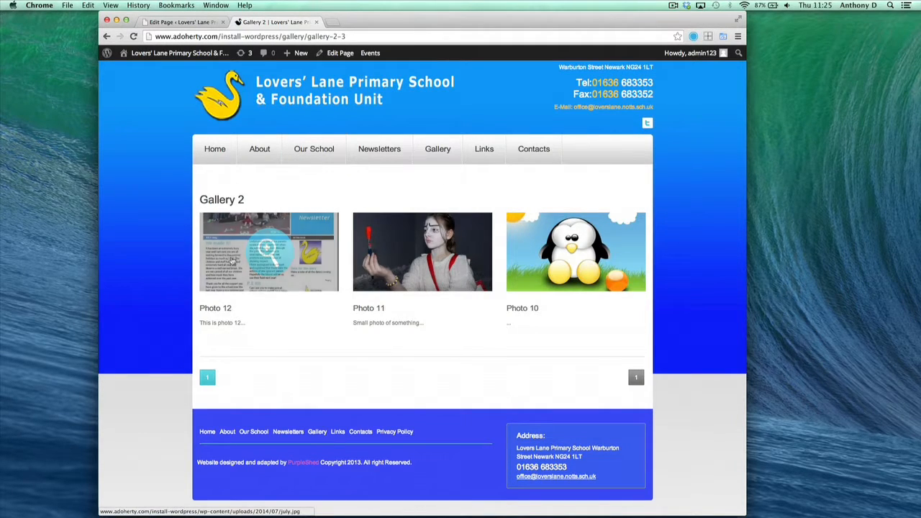
Open Photo 12 in the Gallery 2 lightbox, browse through all the gallery's images and close the lightbox.
{"action": "left_click", "coordinate": [268, 249]}
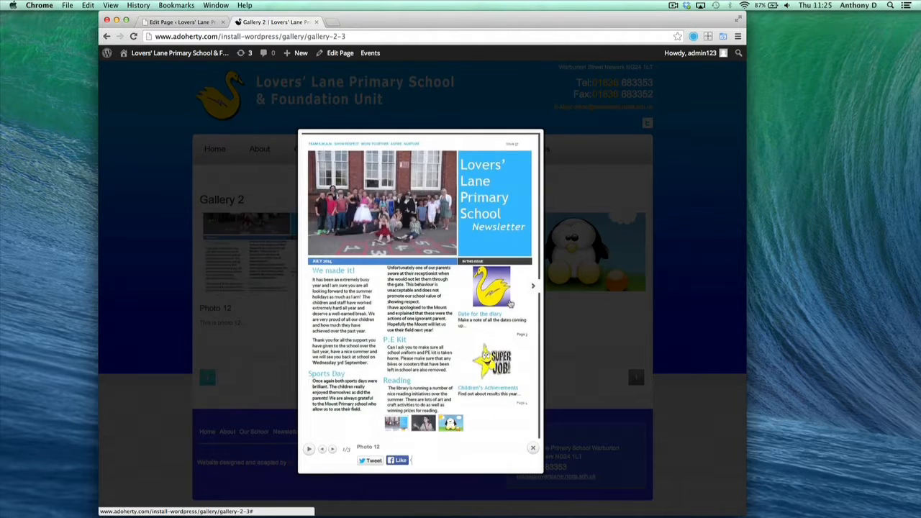
{"action": "left_click", "coordinate": [533, 286]}
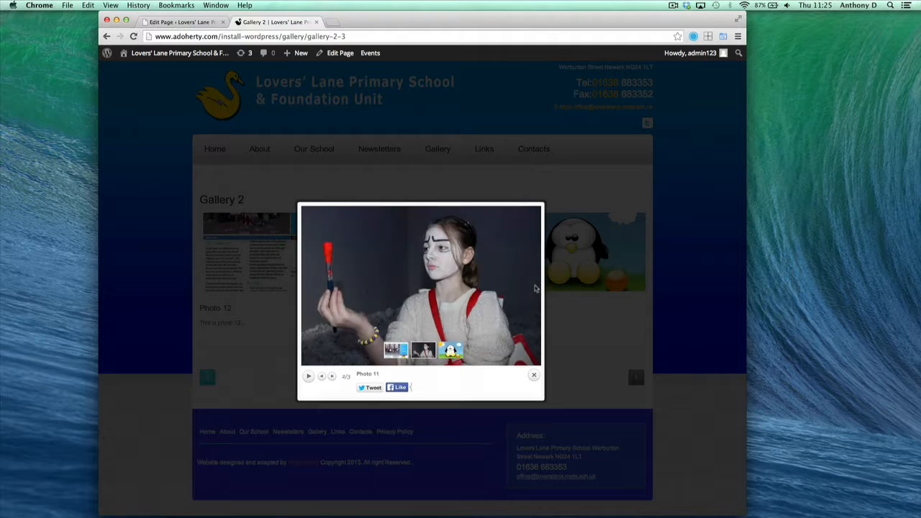
{"action": "left_click", "coordinate": [536, 286]}
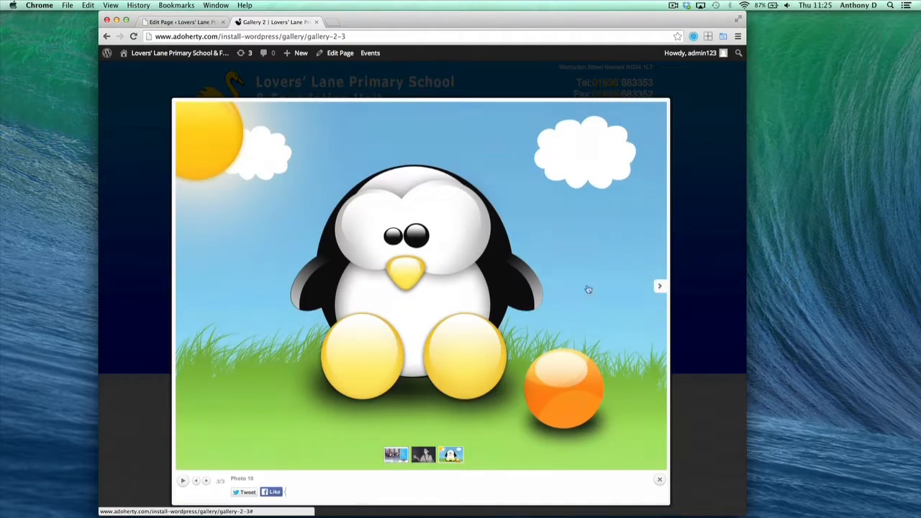
{"action": "left_click", "coordinate": [660, 287]}
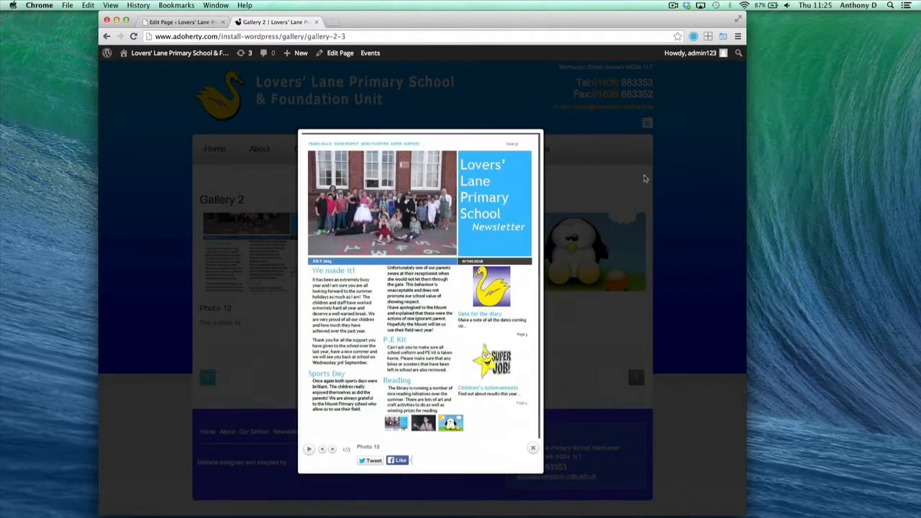
{"action": "left_click", "coordinate": [703, 250]}
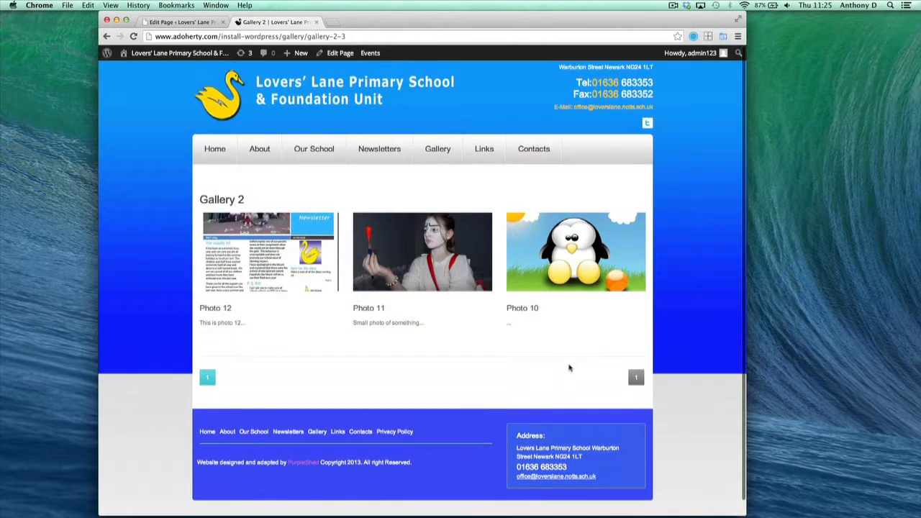
{"action": "mouse_move", "coordinate": [438, 152]}
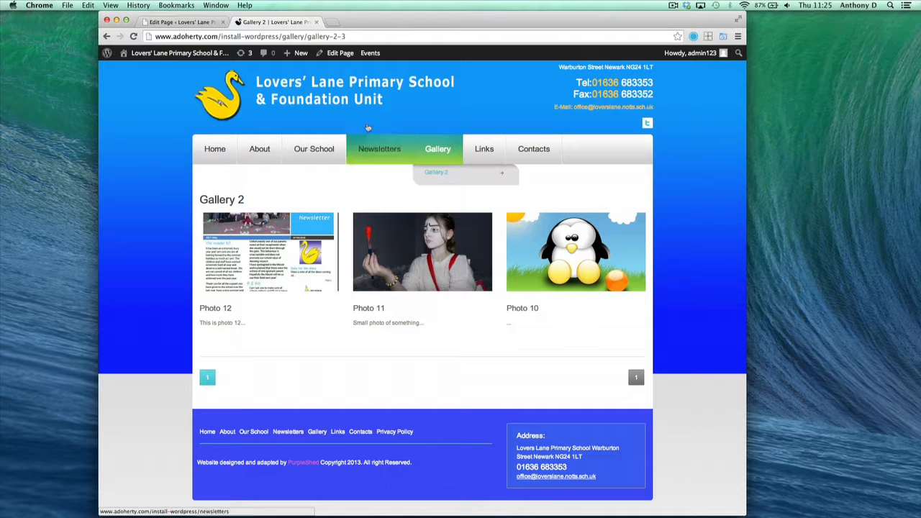
Start a new page in the WordPress admin and title it Gallery 3.
{"action": "left_click", "coordinate": [180, 23]}
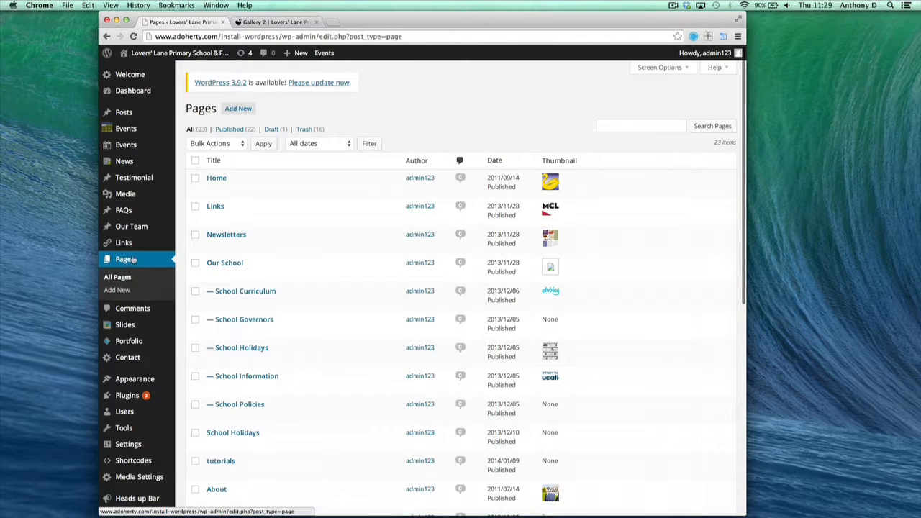
{"action": "left_click", "coordinate": [126, 263]}
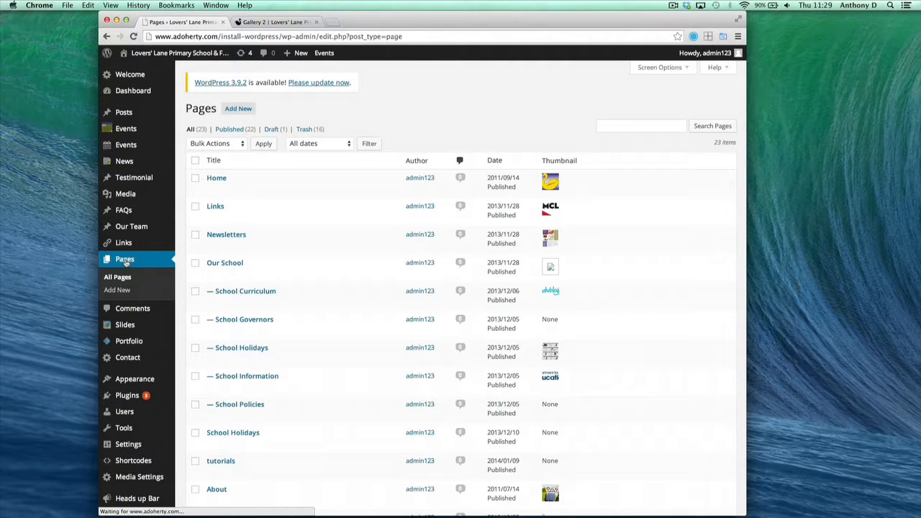
{"action": "scroll", "coordinate": [241, 165], "scroll_direction": "down", "scroll_amount": 1}
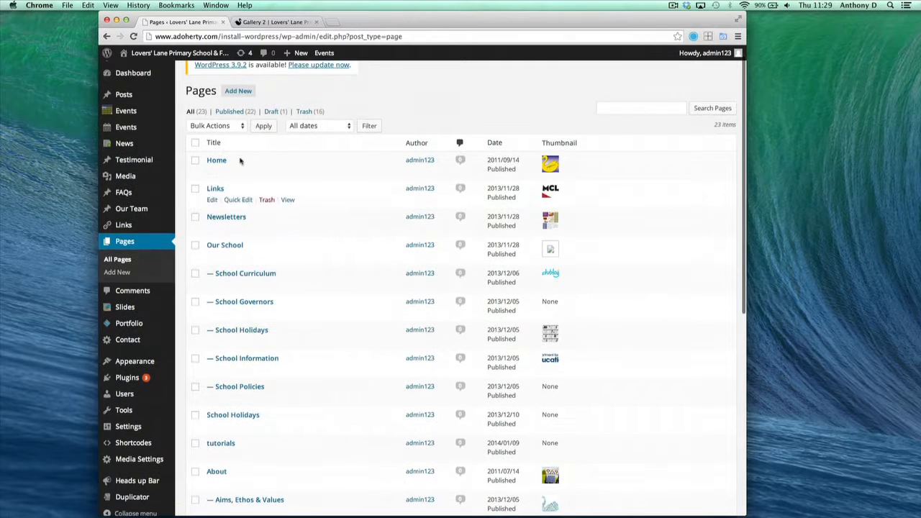
{"action": "left_click", "coordinate": [237, 90]}
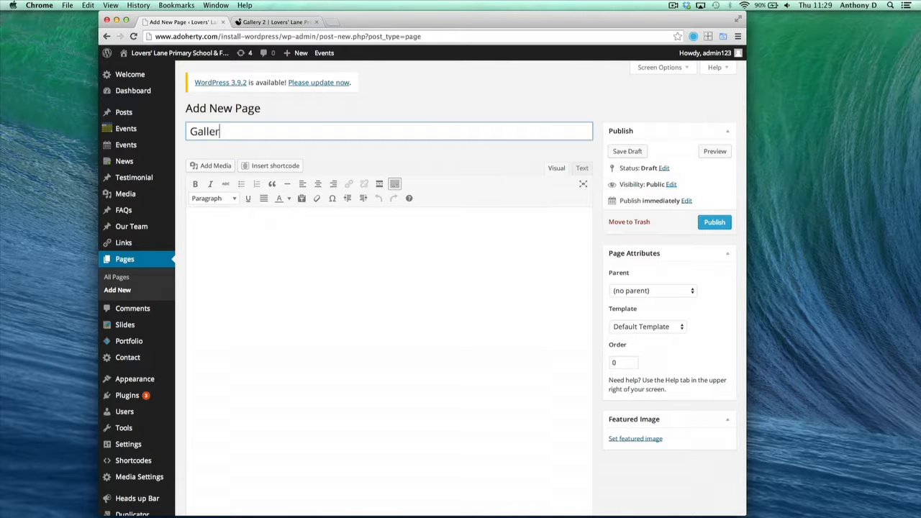
{"action": "type", "text": "Gallery 3"}
Set the Gallery 3 page's parent to Gallery and its template to Portfolio 2 columns.
{"action": "scroll", "coordinate": [323, 224], "scroll_direction": "down", "scroll_amount": 5}
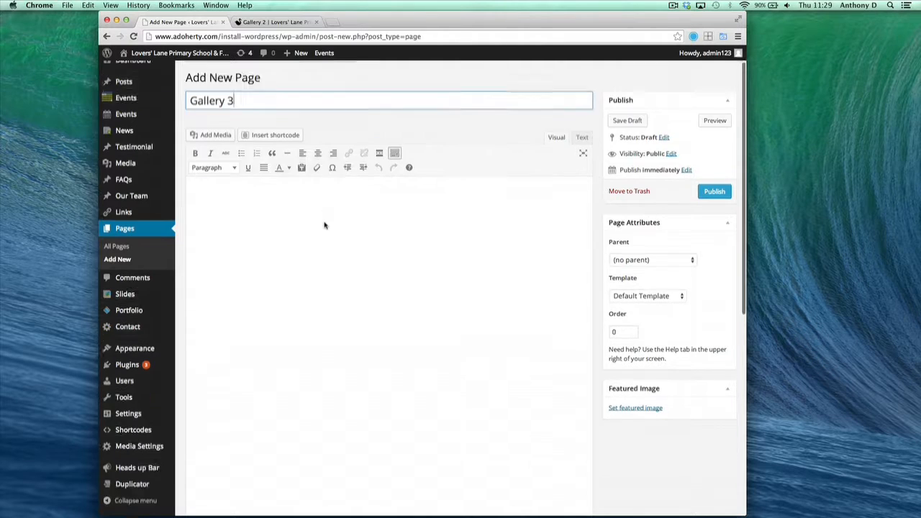
{"action": "scroll", "coordinate": [393, 261], "scroll_direction": "up", "scroll_amount": 1}
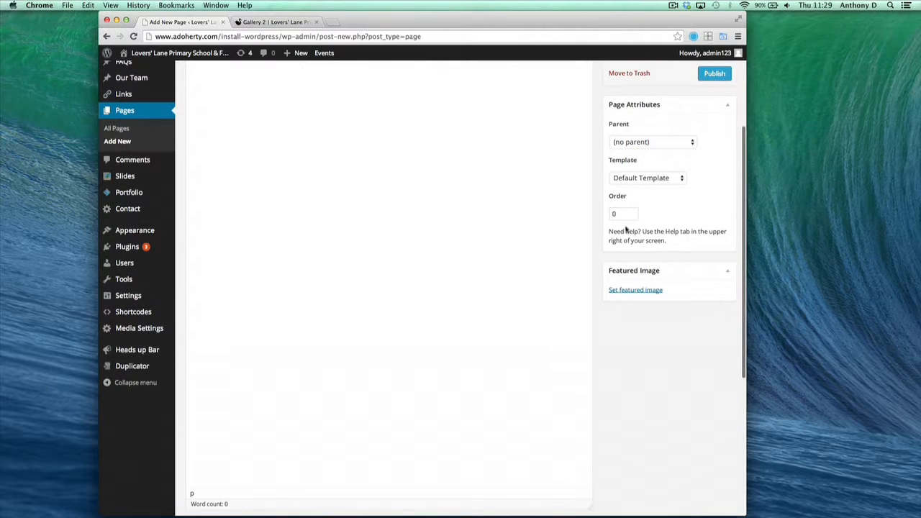
{"action": "left_click", "coordinate": [680, 144]}
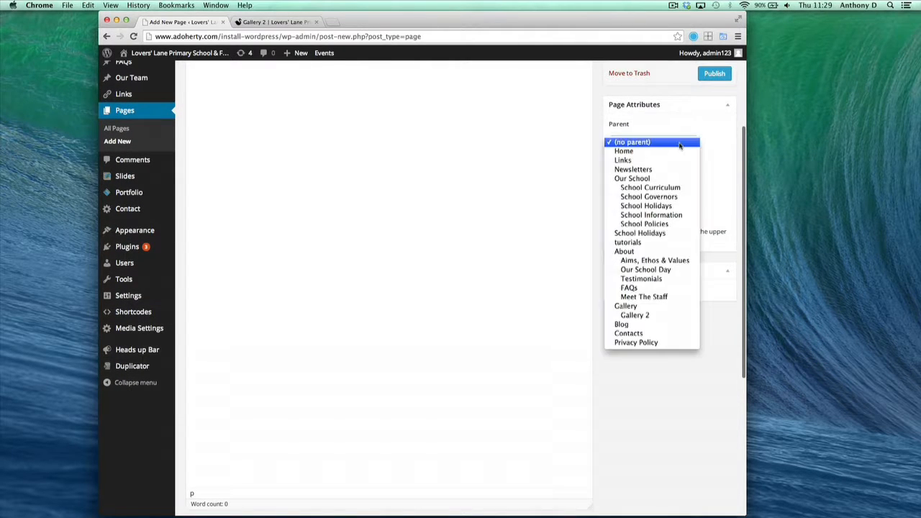
{"action": "left_click", "coordinate": [642, 307]}
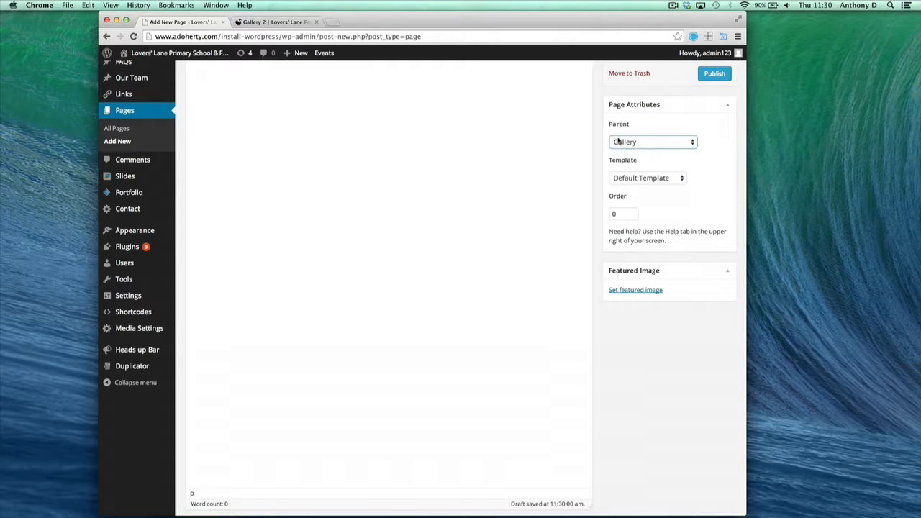
{"action": "left_click", "coordinate": [682, 180]}
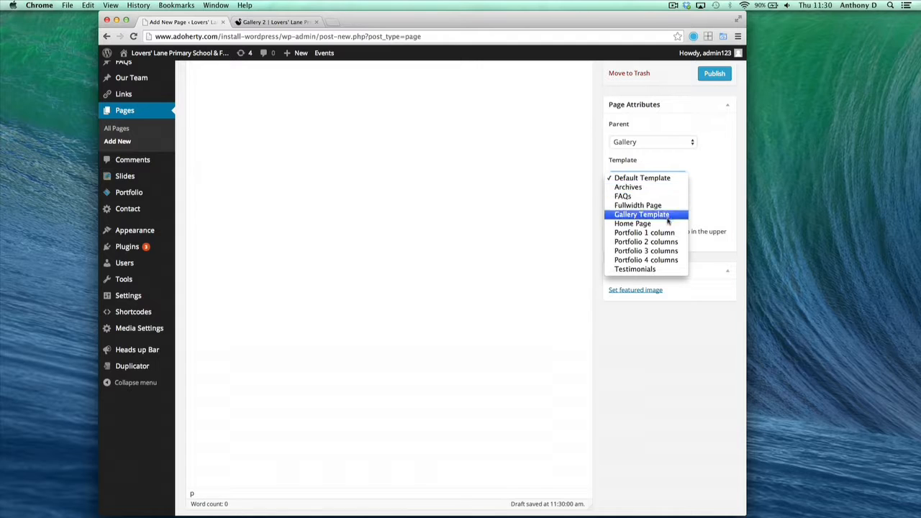
{"action": "left_click", "coordinate": [669, 243]}
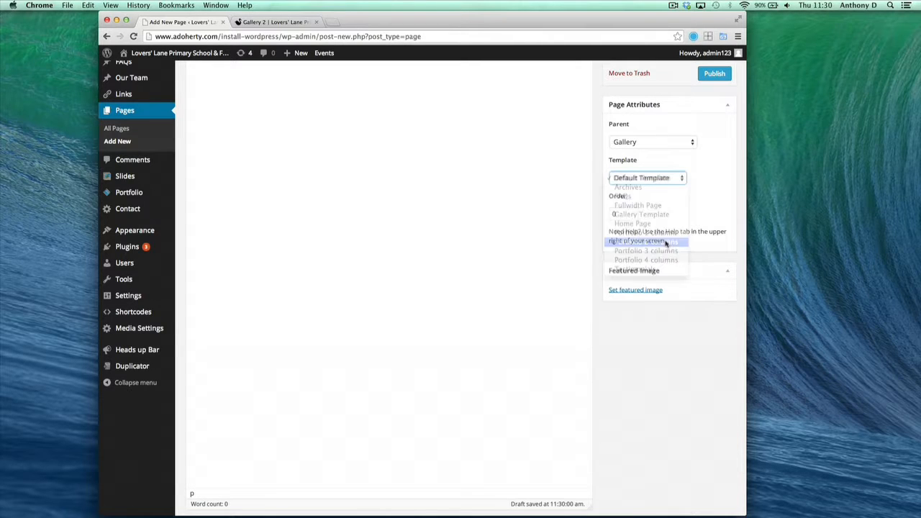
Fill in a category-include custom field for the Gallery 3 page with the value portfolio-category-3.
{"action": "scroll", "coordinate": [623, 345], "scroll_direction": "down", "scroll_amount": 8}
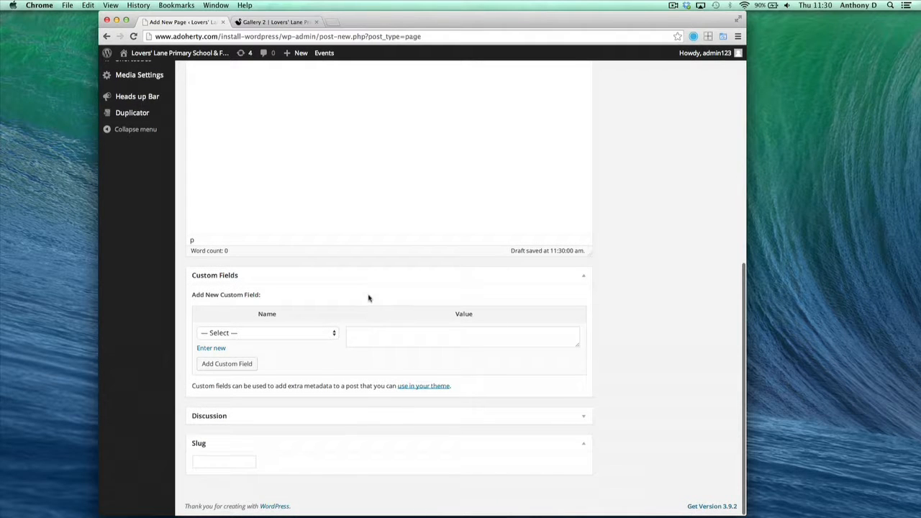
{"action": "left_click", "coordinate": [334, 334]}
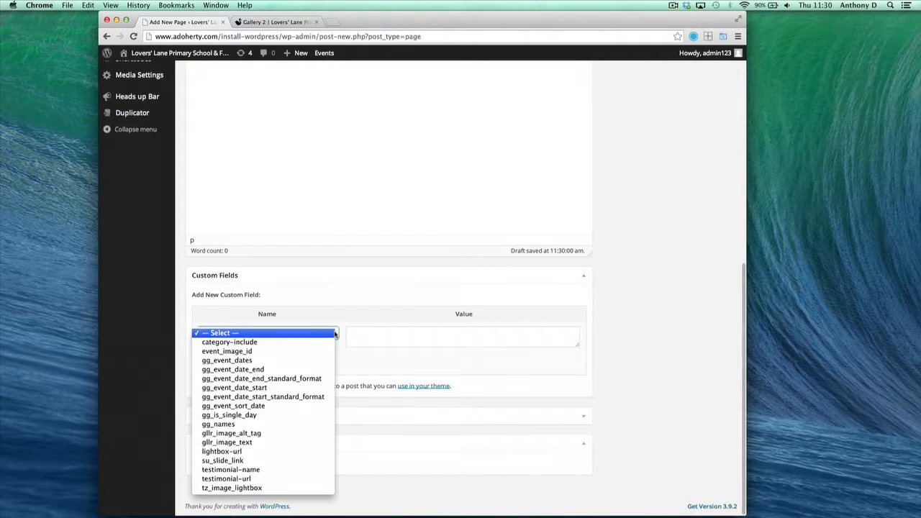
{"action": "left_click", "coordinate": [280, 342]}
{"action": "left_click", "coordinate": [370, 336]}
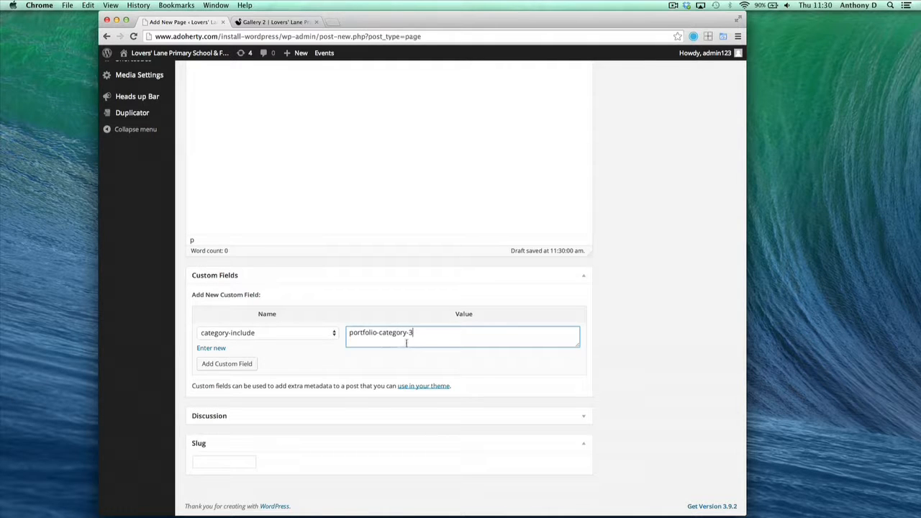
Review the category-include value alongside the Portfolio admin section and publish the Gallery 3 page.
{"action": "left_click_drag", "start_coordinate": [413, 335], "coordinate": [354, 335]}
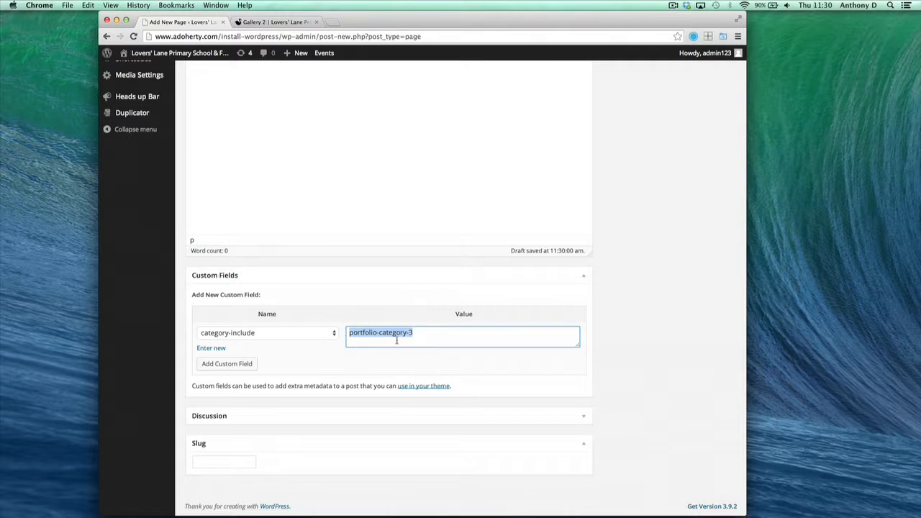
{"action": "scroll", "coordinate": [396, 343], "scroll_direction": "up", "scroll_amount": 10}
{"action": "scroll", "coordinate": [396, 343], "scroll_direction": "down", "scroll_amount": 5}
{"action": "scroll", "coordinate": [397, 343], "scroll_direction": "down", "scroll_amount": 5}
{"action": "scroll", "coordinate": [396, 341], "scroll_direction": "up", "scroll_amount": 4}
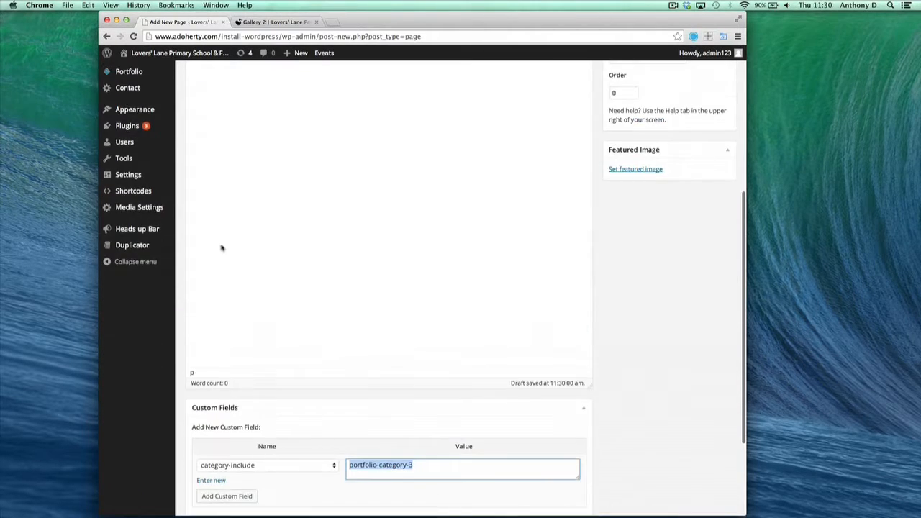
{"action": "mouse_move", "coordinate": [139, 75]}
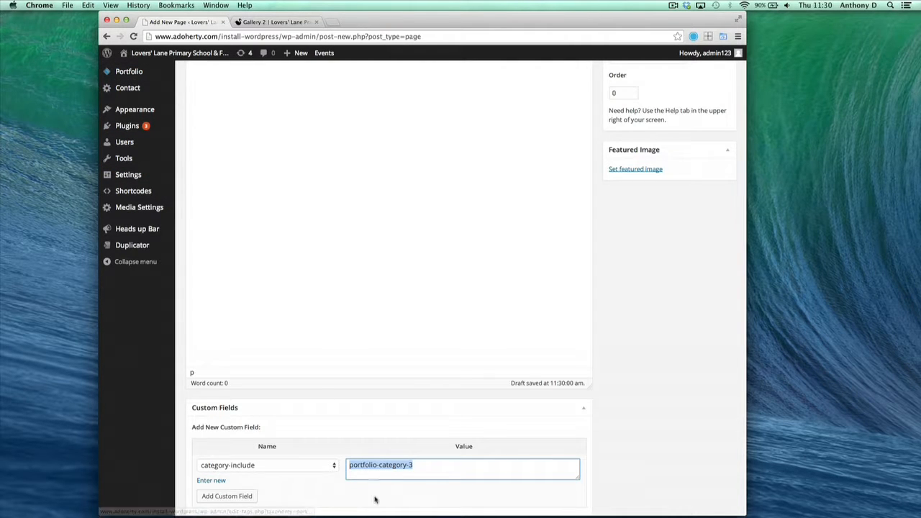
{"action": "scroll", "coordinate": [375, 481], "scroll_direction": "down", "scroll_amount": 1}
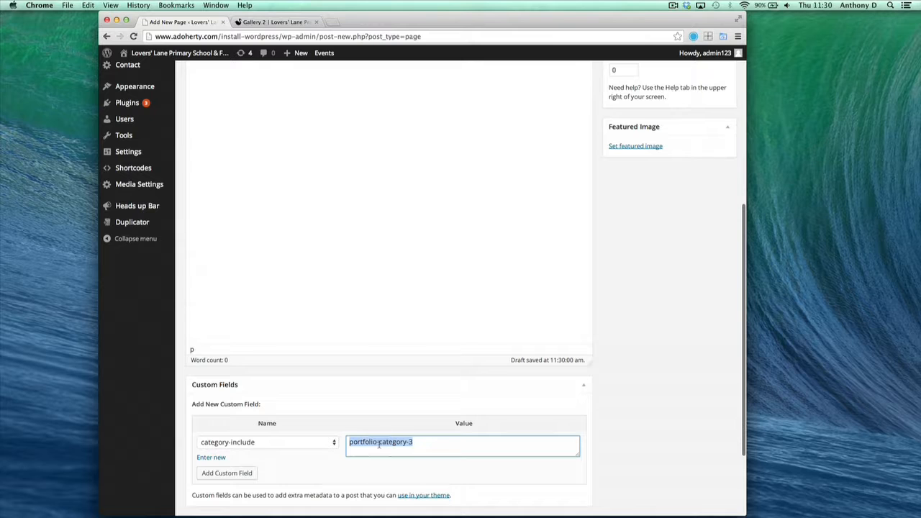
{"action": "left_click", "coordinate": [421, 442]}
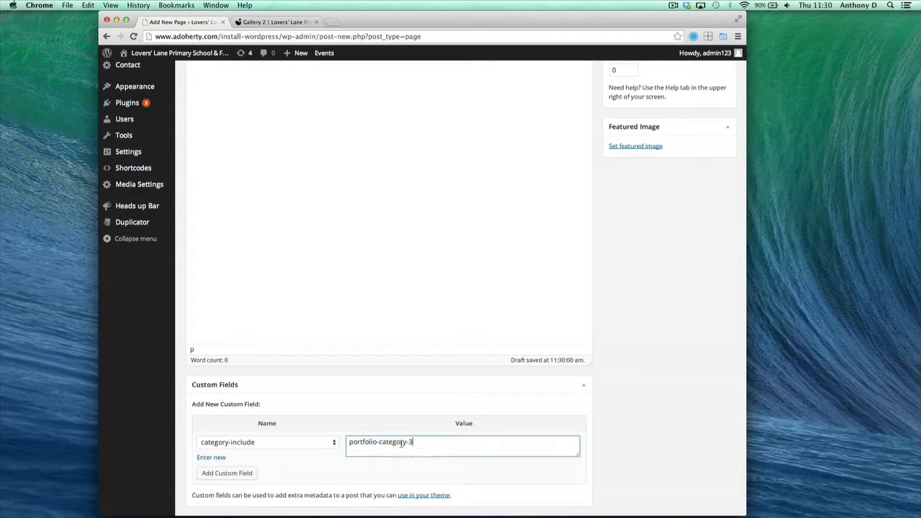
{"action": "scroll", "coordinate": [421, 446], "scroll_direction": "up", "scroll_amount": 8}
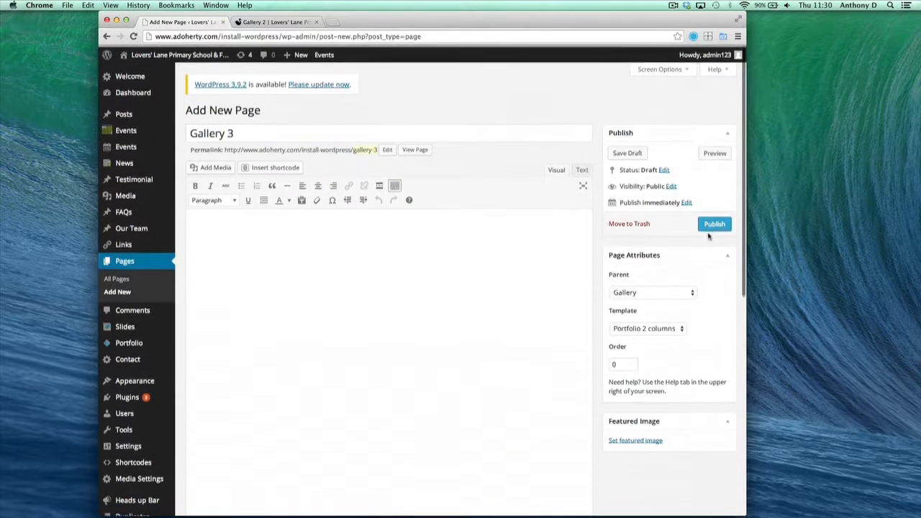
{"action": "left_click", "coordinate": [713, 223]}
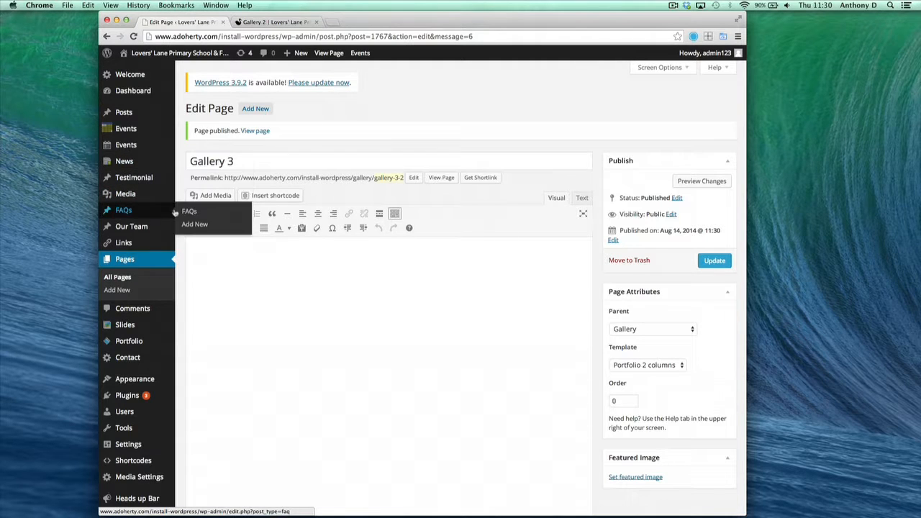
Open the site's Header Menu for editing and add the Gallery 3 page to it.
{"action": "scroll", "coordinate": [172, 210], "scroll_direction": "down", "scroll_amount": 2}
{"action": "mouse_move", "coordinate": [137, 310]}
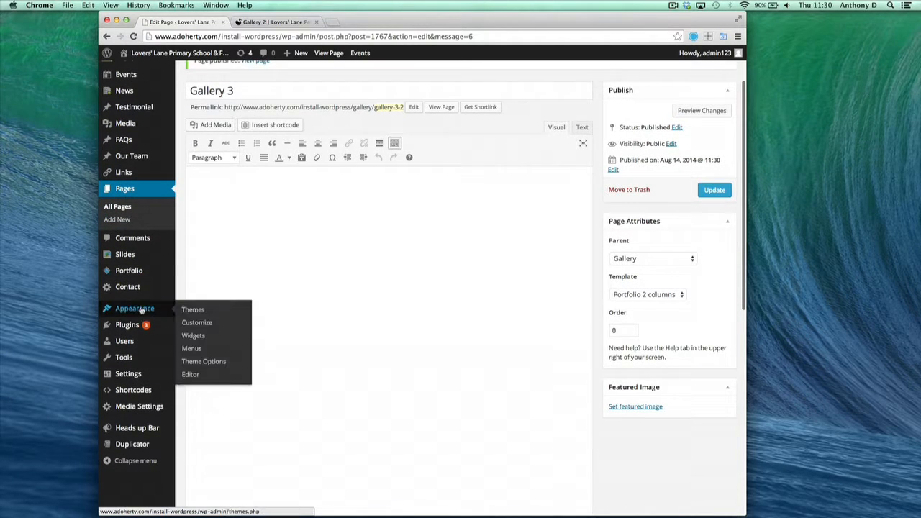
{"action": "left_click", "coordinate": [193, 349]}
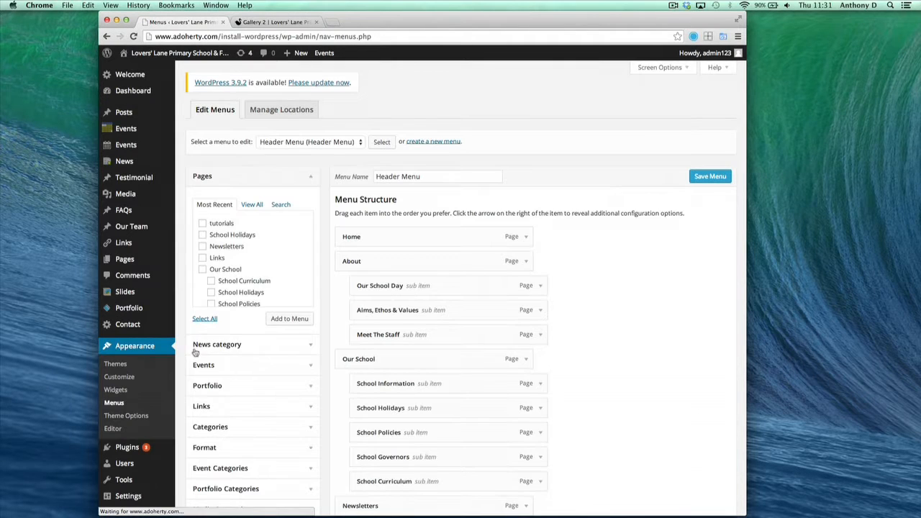
{"action": "scroll", "coordinate": [241, 245], "scroll_direction": "down", "scroll_amount": 2}
{"action": "scroll", "coordinate": [242, 244], "scroll_direction": "down", "scroll_amount": 2}
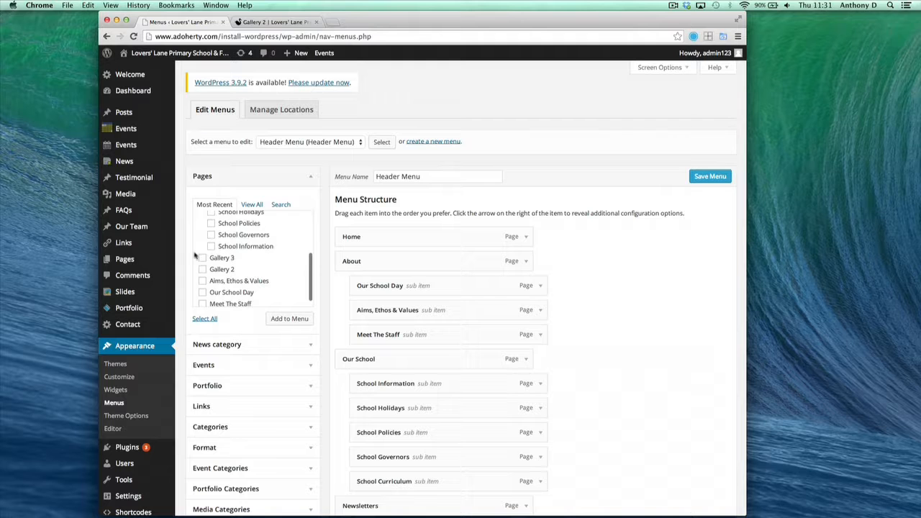
{"action": "left_click", "coordinate": [289, 318]}
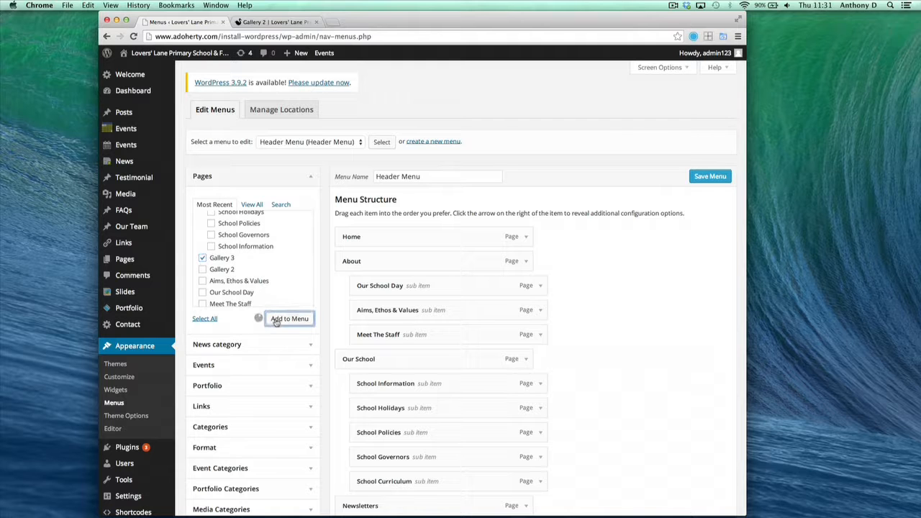
Move Gallery 3 in the menu structure to be a sub item of Gallery, directly below Gallery 2.
{"action": "scroll", "coordinate": [376, 363], "scroll_direction": "down", "scroll_amount": 2}
{"action": "scroll", "coordinate": [376, 369], "scroll_direction": "down", "scroll_amount": 5}
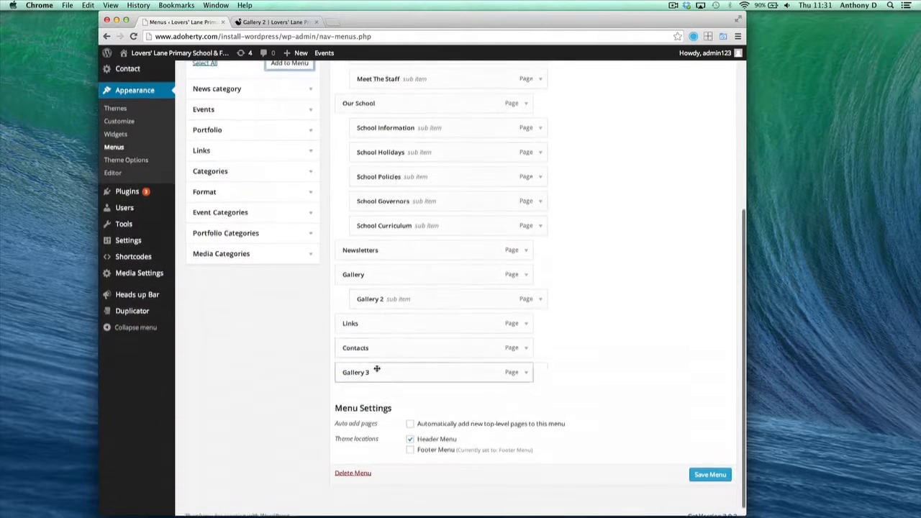
{"action": "left_click_drag", "start_coordinate": [411, 372], "coordinate": [428, 337]}
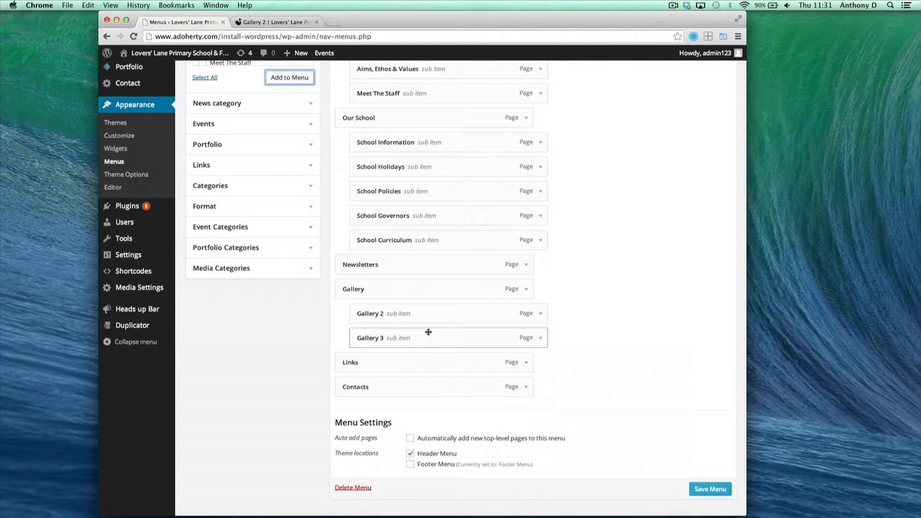
Save the Header Menu with Gallery 3 as a sub item of Gallery.
{"action": "left_click", "coordinate": [704, 491]}
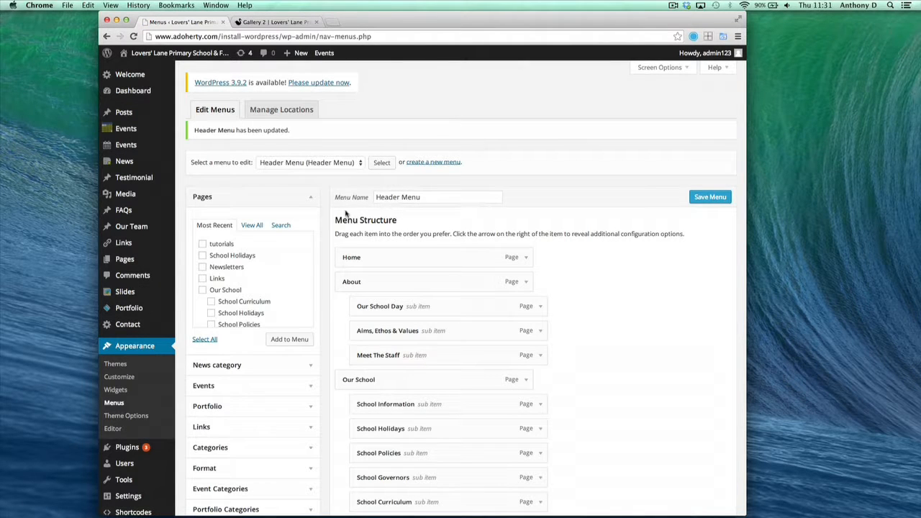
Create a new portfolio item titled Photo 20 and assign it to Portfolio category 3.
{"action": "mouse_move", "coordinate": [149, 315]}
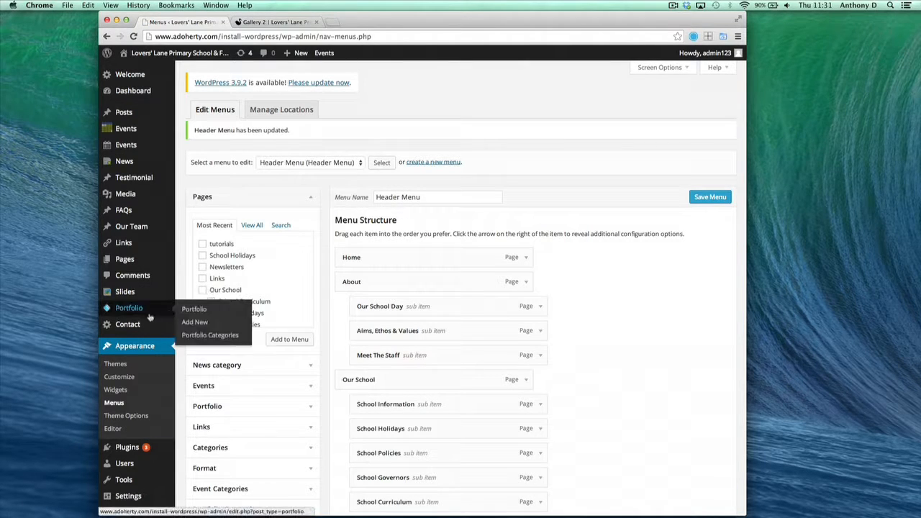
{"action": "left_click", "coordinate": [194, 323]}
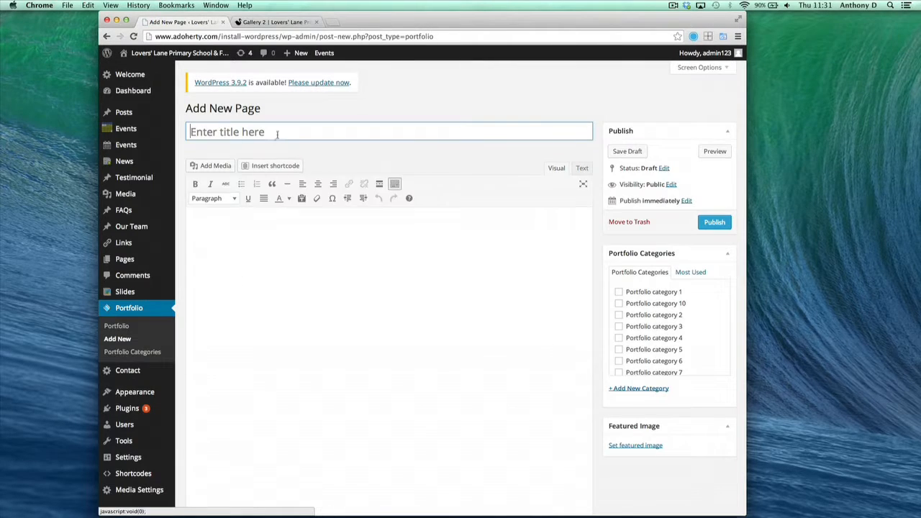
{"action": "left_click", "coordinate": [278, 132]}
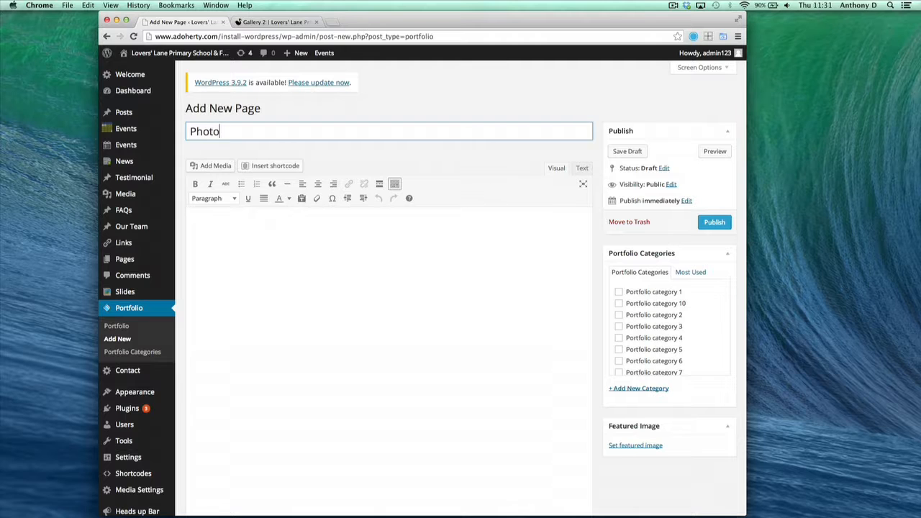
{"action": "left_click", "coordinate": [273, 240]}
{"action": "scroll", "coordinate": [311, 310], "scroll_direction": "down", "scroll_amount": 1}
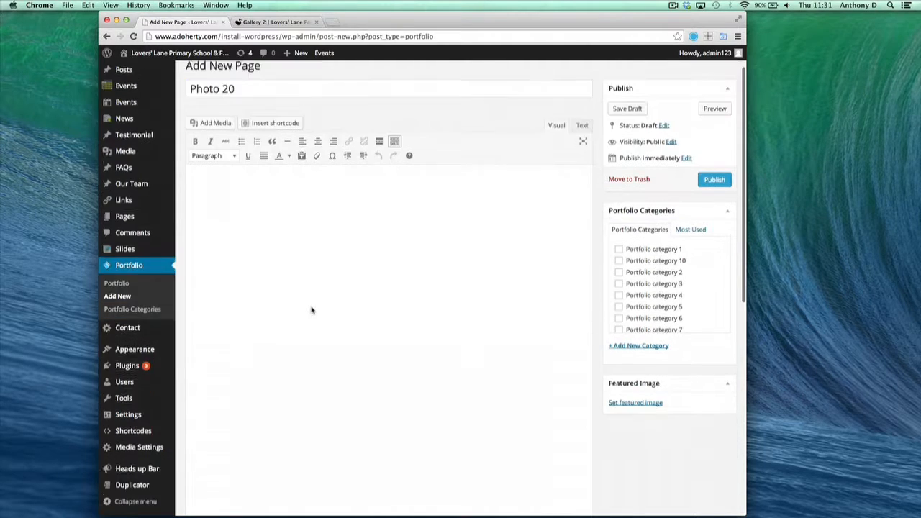
{"action": "scroll", "coordinate": [379, 311], "scroll_direction": "down", "scroll_amount": 1}
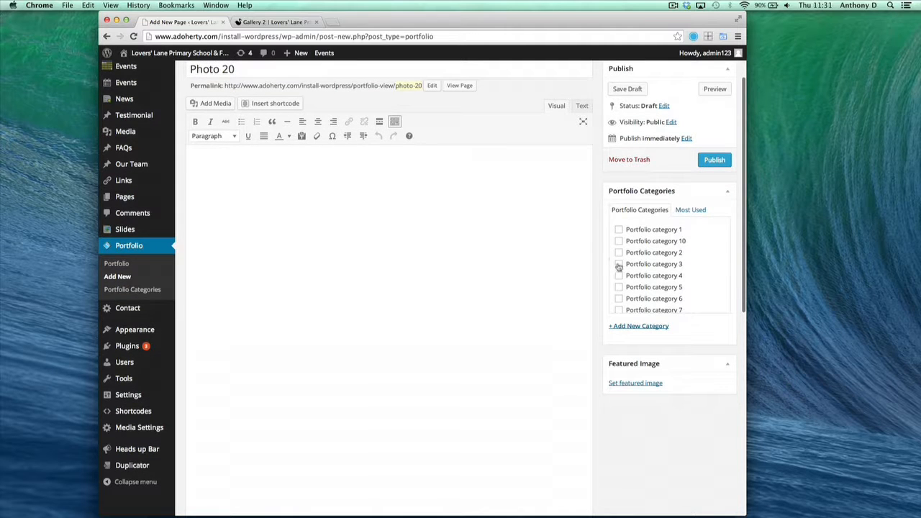
Set Newsletter-test-3.jpg from the media library as Photo 20's featured image and publish the item.
{"action": "scroll", "coordinate": [631, 366], "scroll_direction": "down", "scroll_amount": 3}
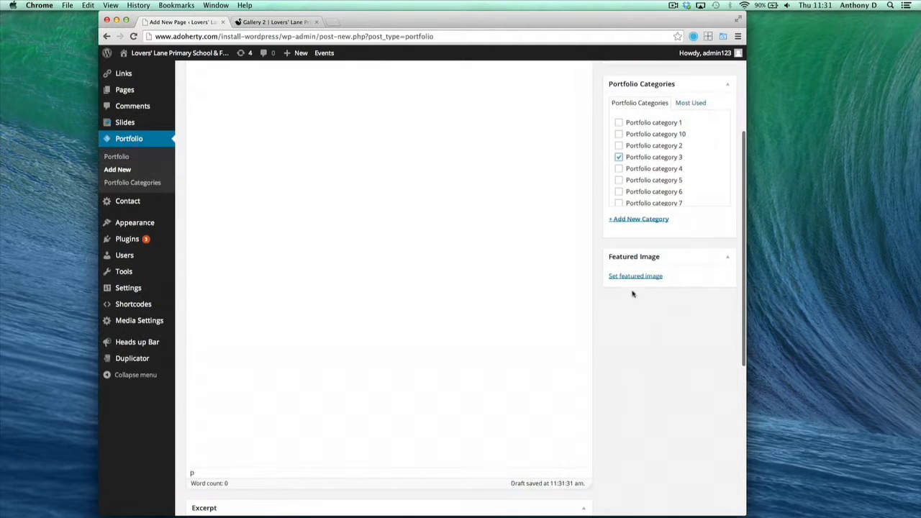
{"action": "left_click", "coordinate": [636, 278]}
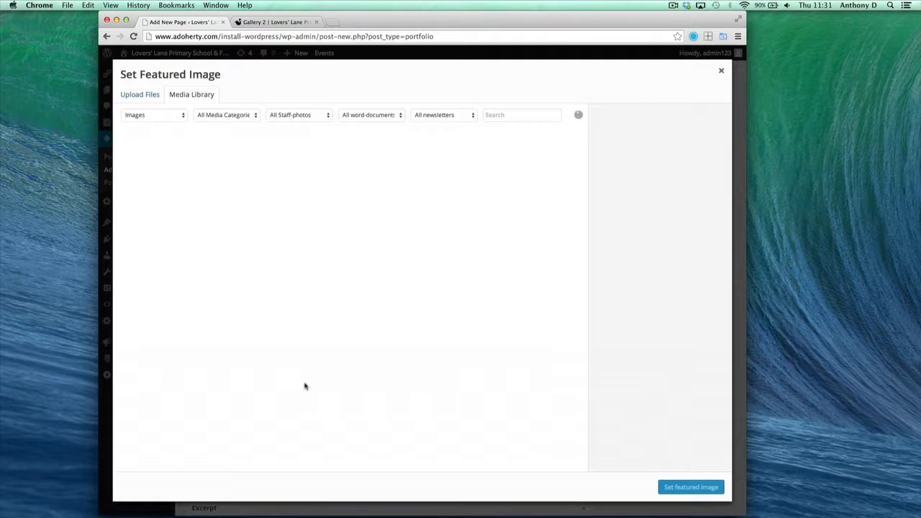
{"action": "scroll", "coordinate": [360, 288], "scroll_direction": "down", "scroll_amount": 2}
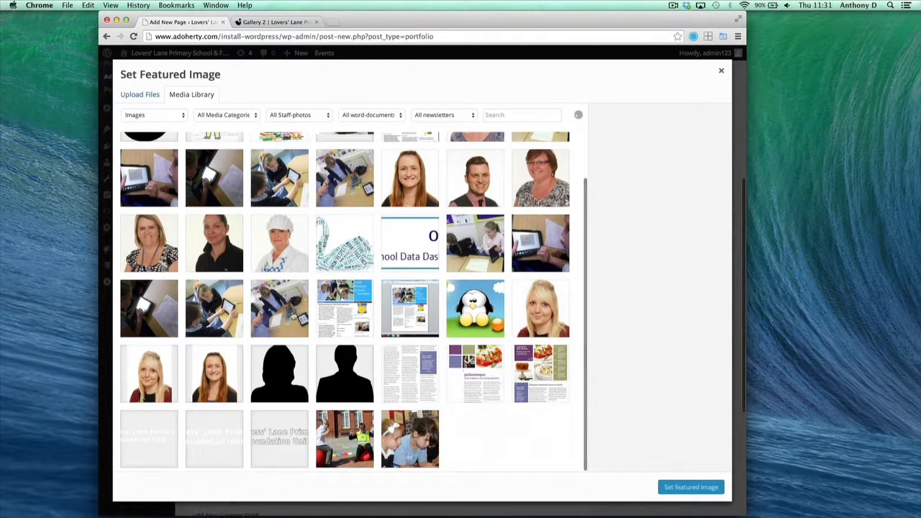
{"action": "scroll", "coordinate": [351, 330], "scroll_direction": "down", "scroll_amount": 1}
{"action": "left_click", "coordinate": [410, 318]}
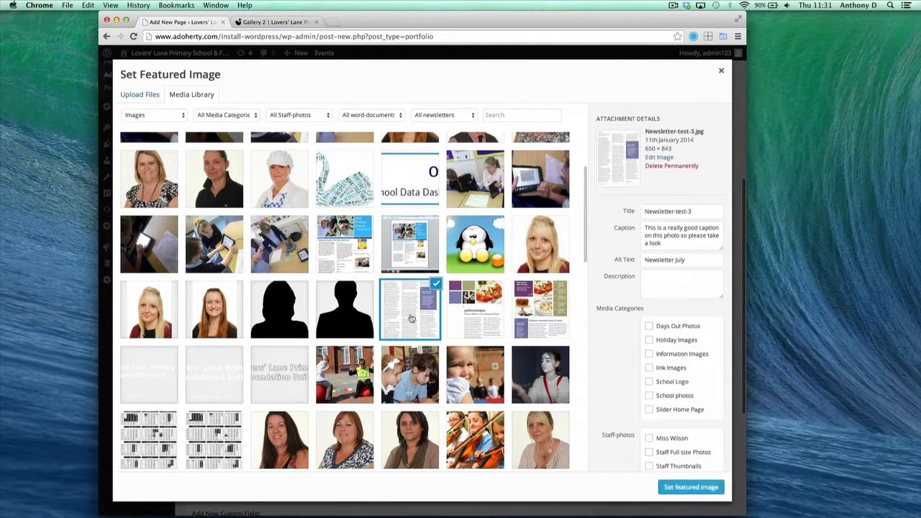
{"action": "left_click", "coordinate": [674, 487]}
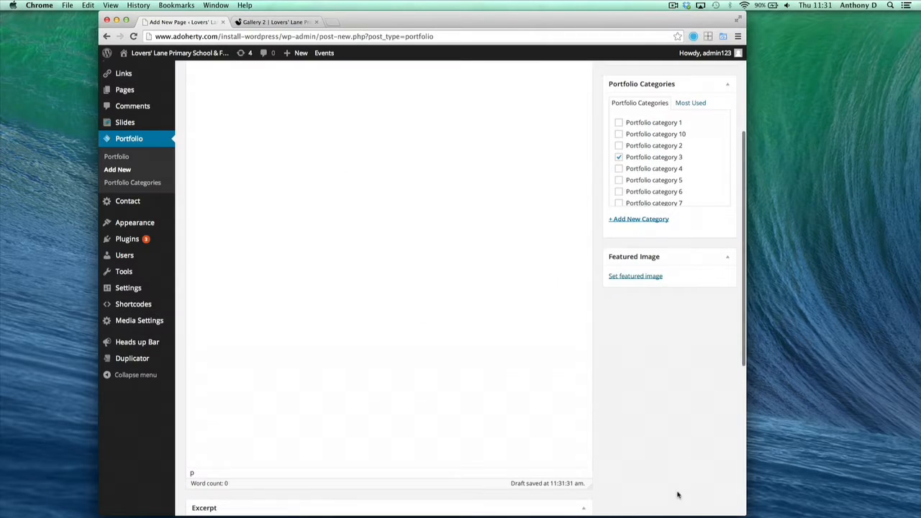
{"action": "scroll", "coordinate": [657, 441], "scroll_direction": "up", "scroll_amount": 5}
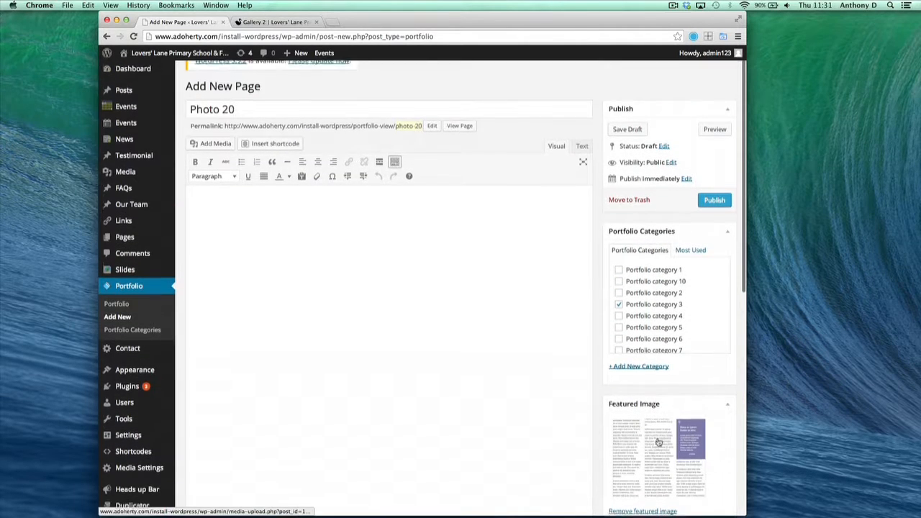
{"action": "left_click", "coordinate": [715, 205]}
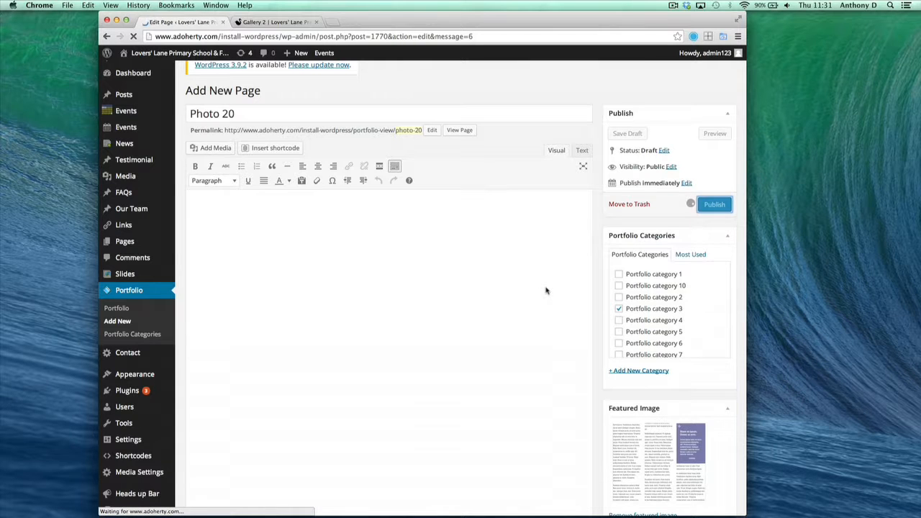
Open the Newsletter-test-3 image's details in the Media Library and copy its file URL.
{"action": "scroll", "coordinate": [437, 331], "scroll_direction": "down", "scroll_amount": 4}
{"action": "scroll", "coordinate": [546, 317], "scroll_direction": "down", "scroll_amount": 5}
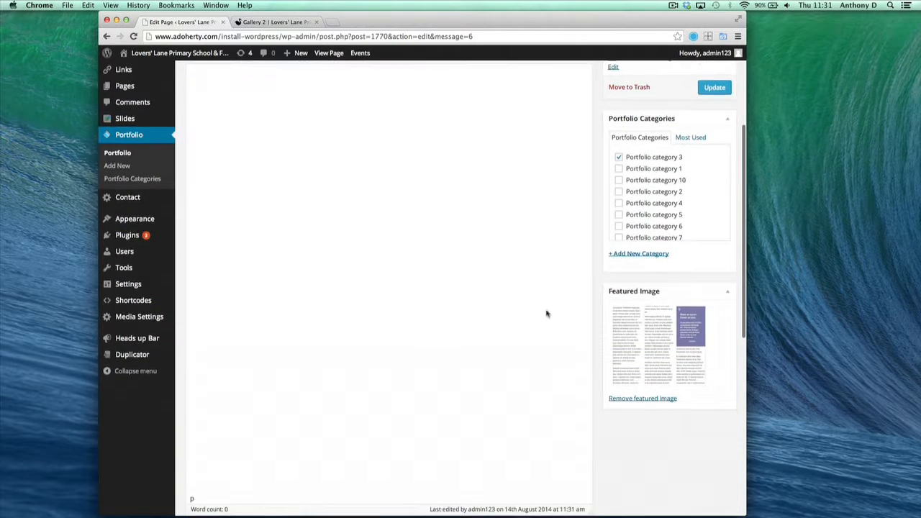
{"action": "scroll", "coordinate": [556, 318], "scroll_direction": "up", "scroll_amount": 9}
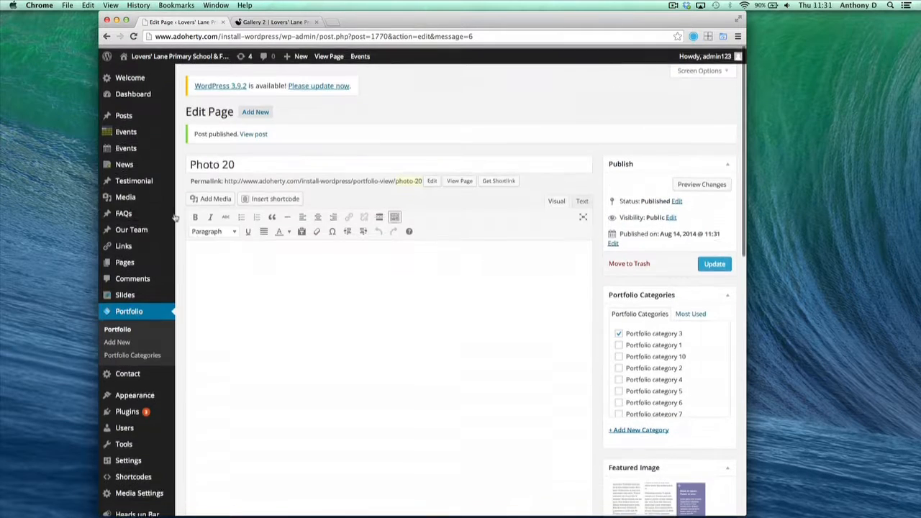
{"action": "left_click", "coordinate": [125, 195]}
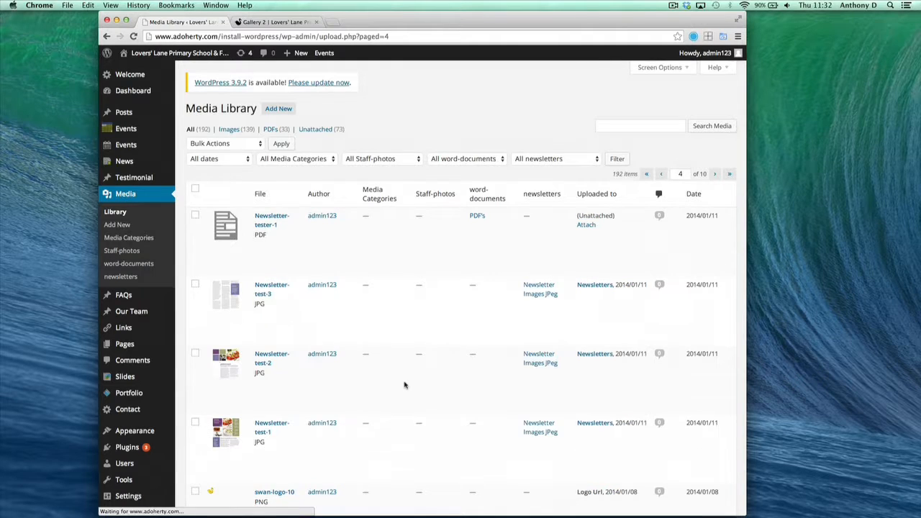
{"action": "scroll", "coordinate": [404, 384], "scroll_direction": "down", "scroll_amount": 1}
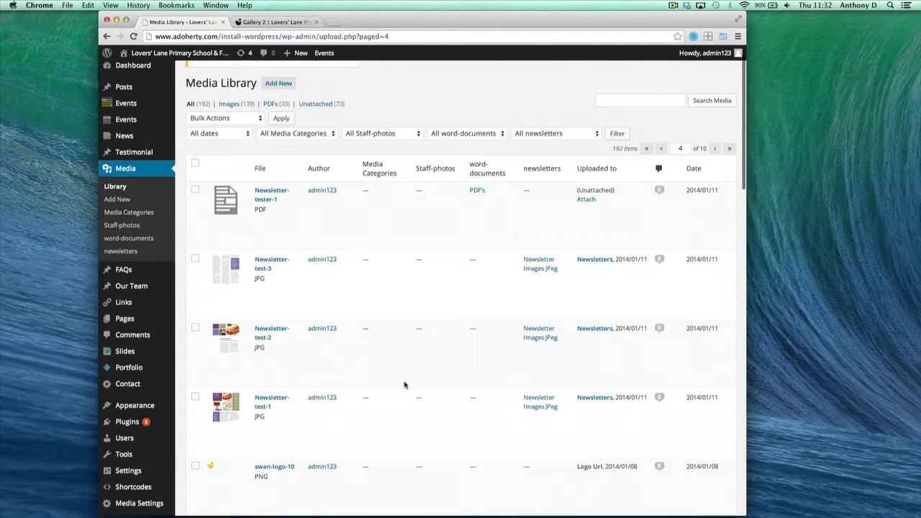
{"action": "left_click", "coordinate": [233, 273]}
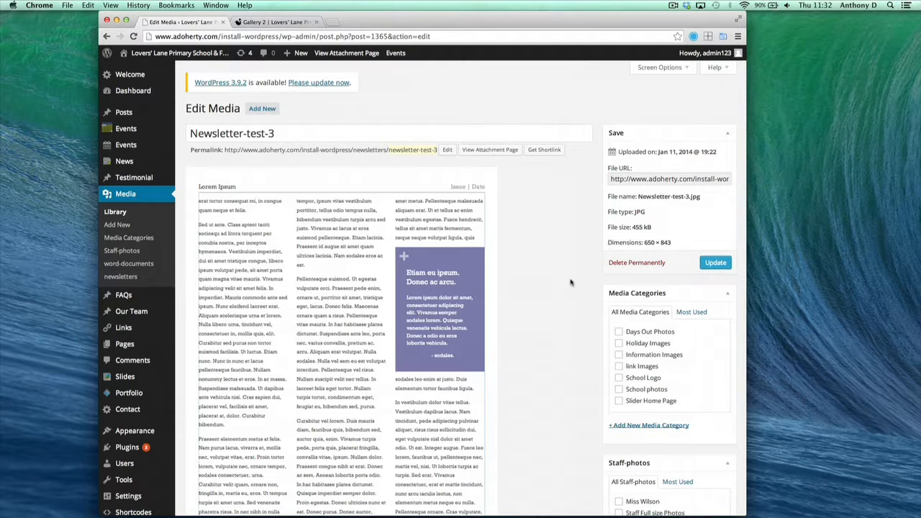
{"action": "left_click", "coordinate": [653, 180]}
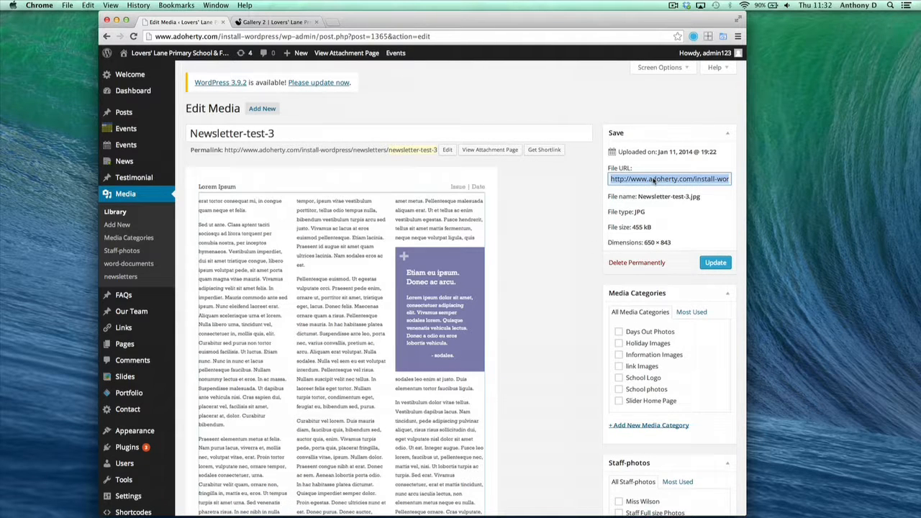
Reopen Photo 20 for editing, fill in a lightbox-url custom field with the copied Newsletter-test-3.jpg URL, and update the item.
{"action": "left_click", "coordinate": [129, 393]}
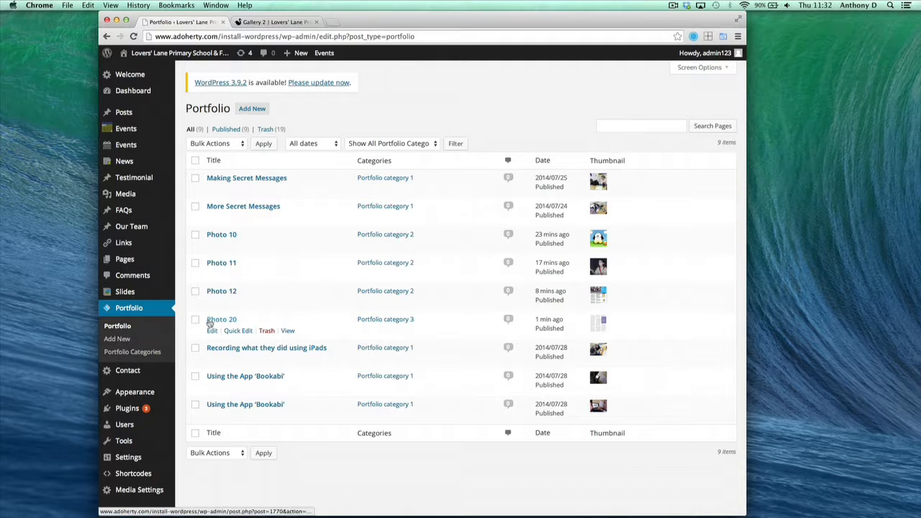
{"action": "left_click", "coordinate": [212, 331]}
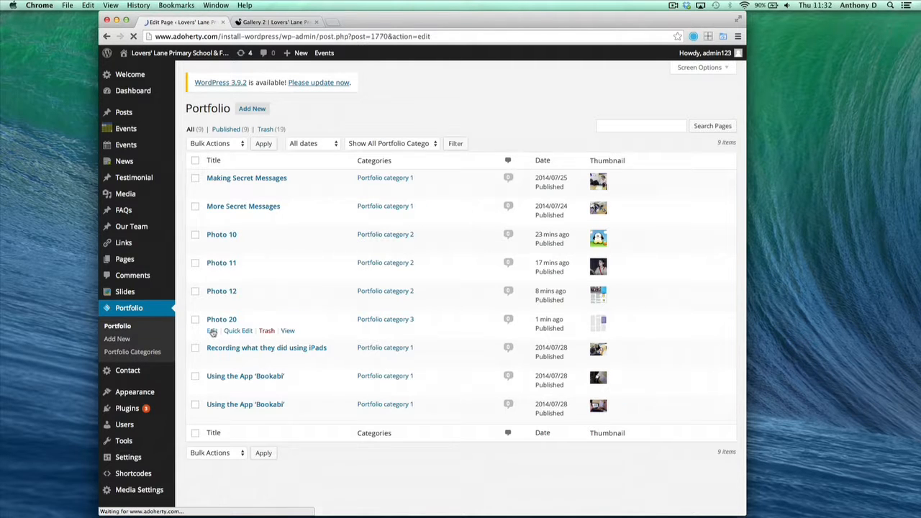
{"action": "scroll", "coordinate": [564, 367], "scroll_direction": "down", "scroll_amount": 2}
{"action": "scroll", "coordinate": [564, 367], "scroll_direction": "down", "scroll_amount": 10}
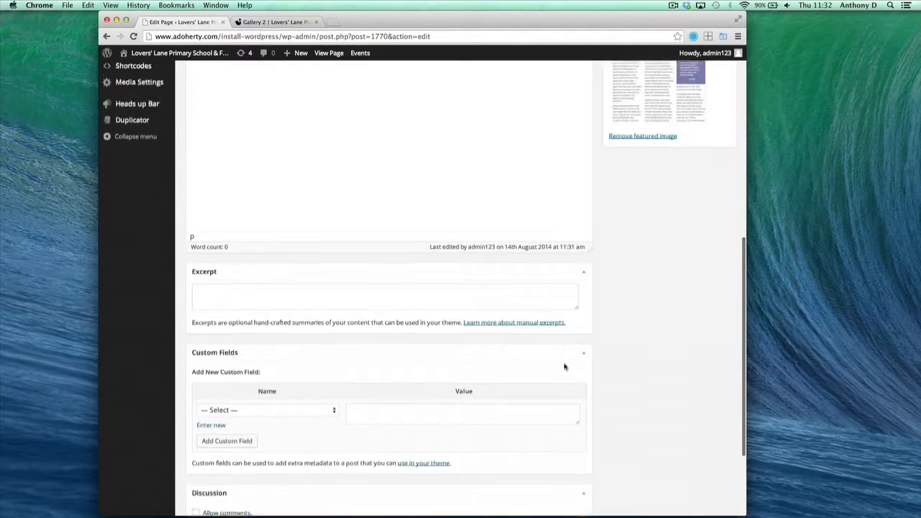
{"action": "left_click", "coordinate": [330, 352]}
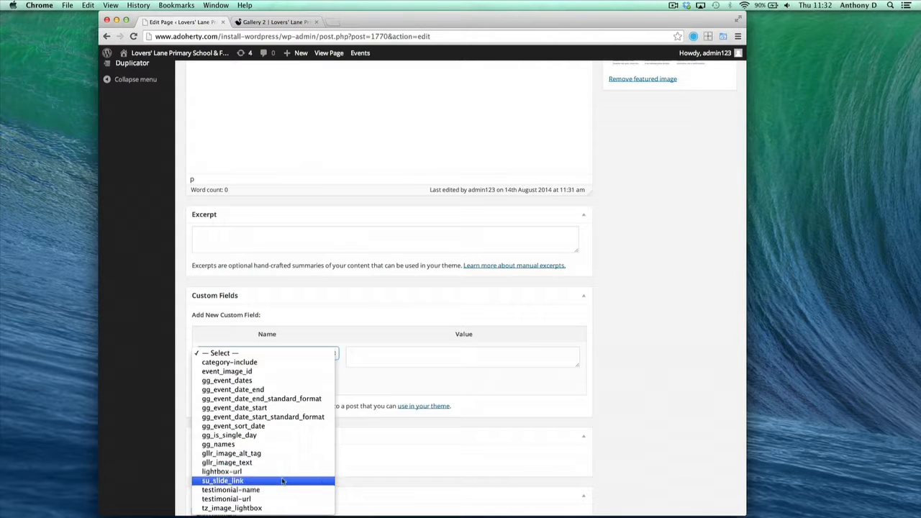
{"action": "left_click", "coordinate": [280, 472]}
{"action": "left_click", "coordinate": [373, 361]}
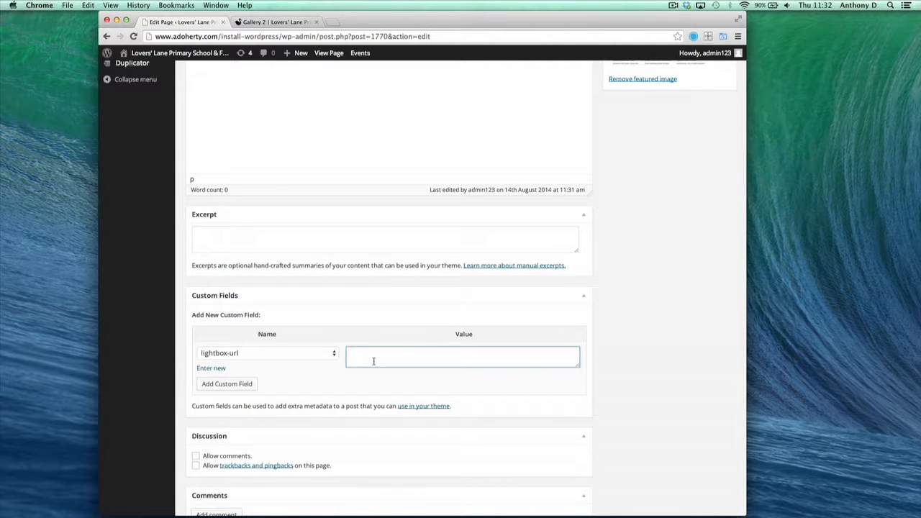
{"action": "type", "text": "http://www.adoherty.com/install-wordpress/wp-content/uploads/2014/01/Newsletter-test-3.jpg"}
{"action": "scroll", "coordinate": [513, 410], "scroll_direction": "up", "scroll_amount": 10}
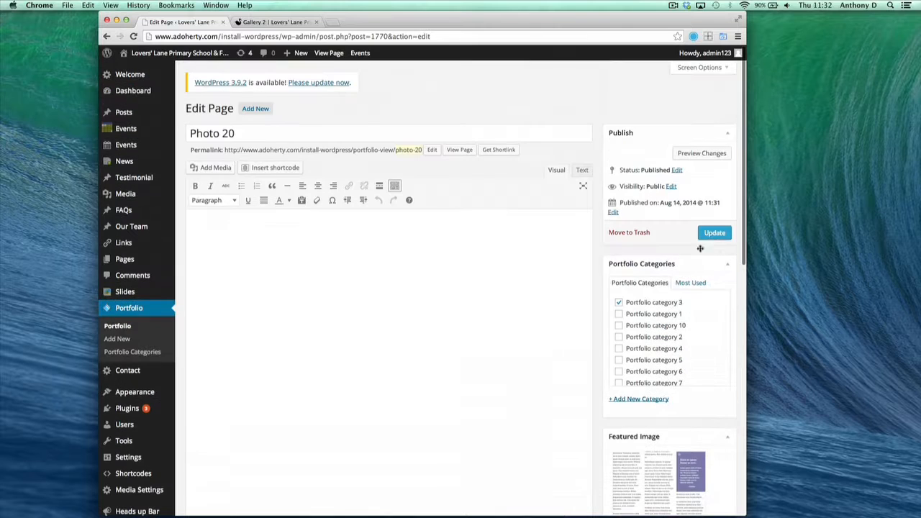
{"action": "left_click", "coordinate": [719, 234]}
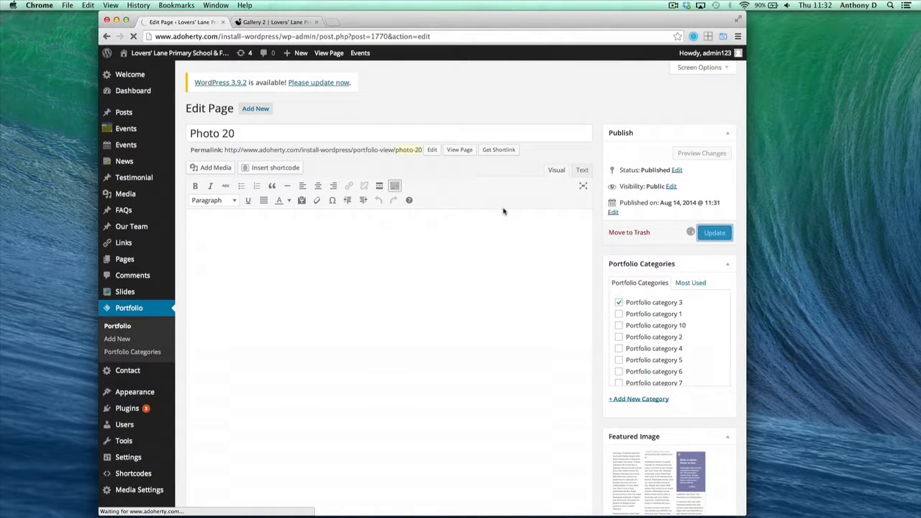
Reload the live site, open the Gallery 3 page from the Gallery menu, and check Photo 20's enlarged lightbox image.
{"action": "left_click", "coordinate": [294, 22]}
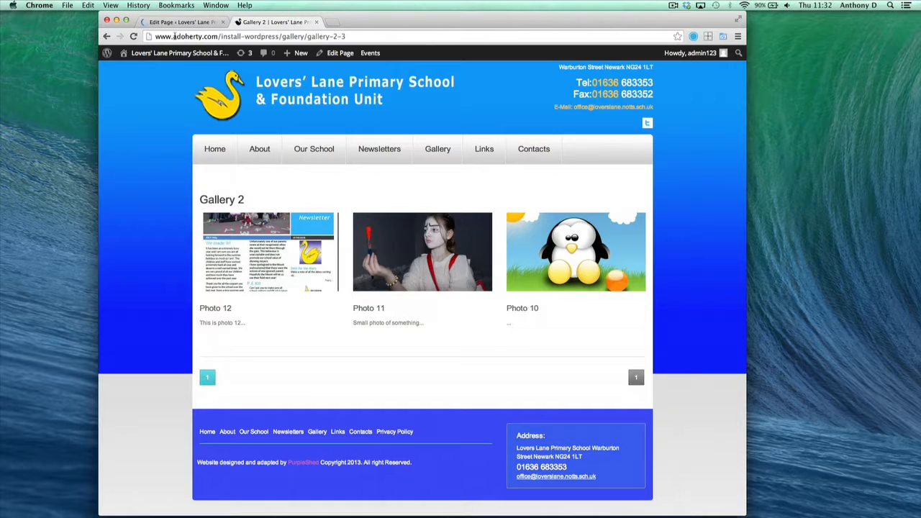
{"action": "left_click", "coordinate": [133, 37]}
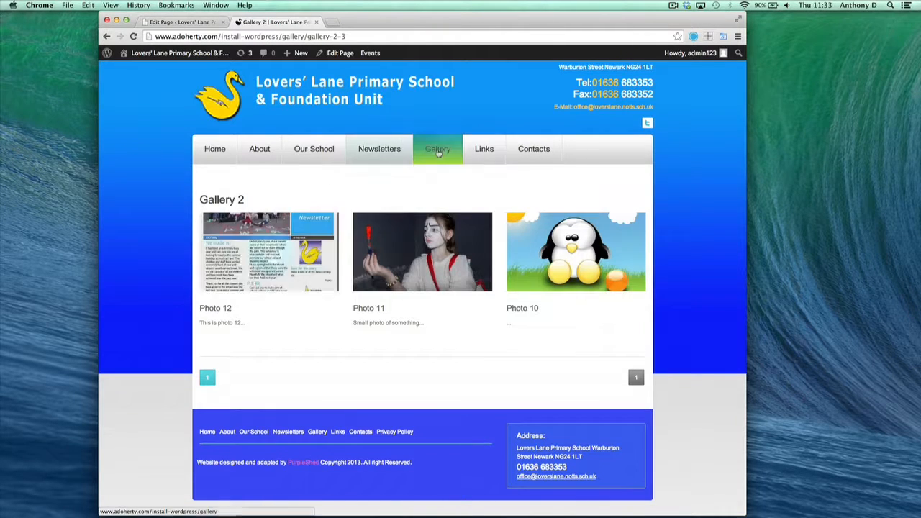
{"action": "mouse_move", "coordinate": [440, 149]}
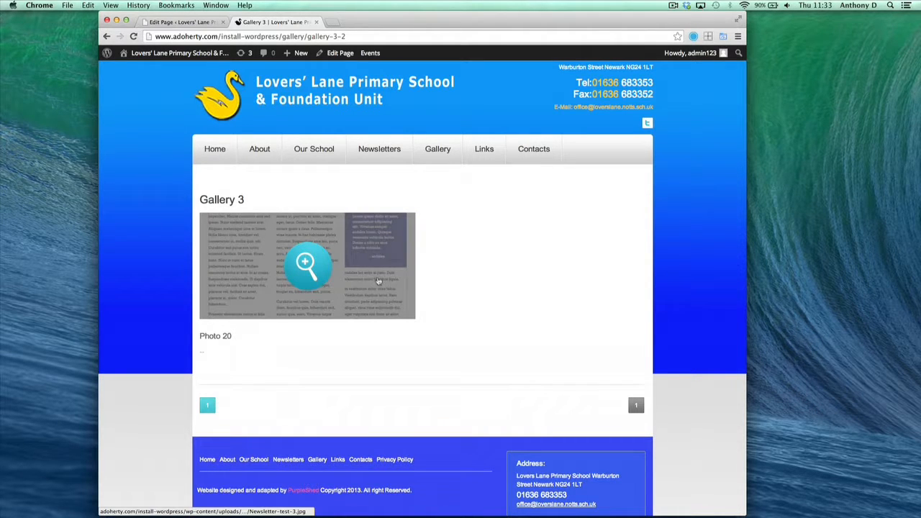
{"action": "left_click", "coordinate": [302, 264]}
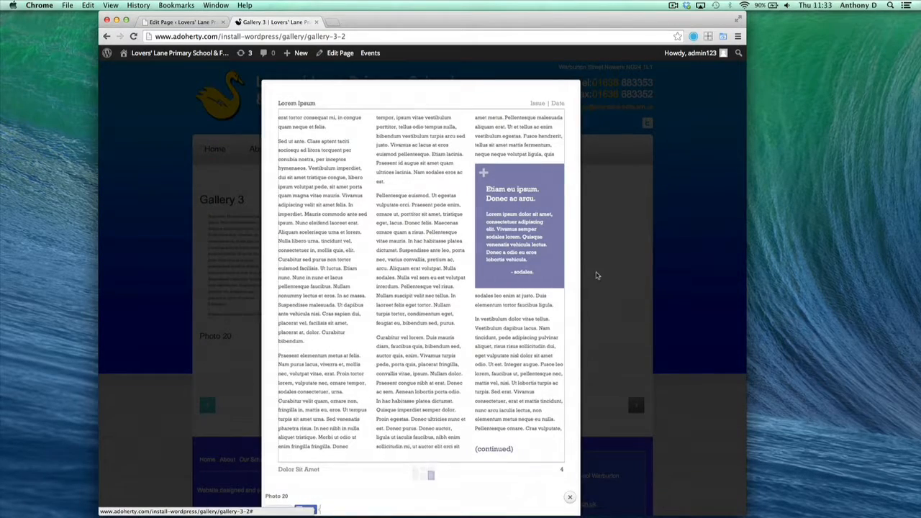
{"action": "left_click", "coordinate": [596, 274]}
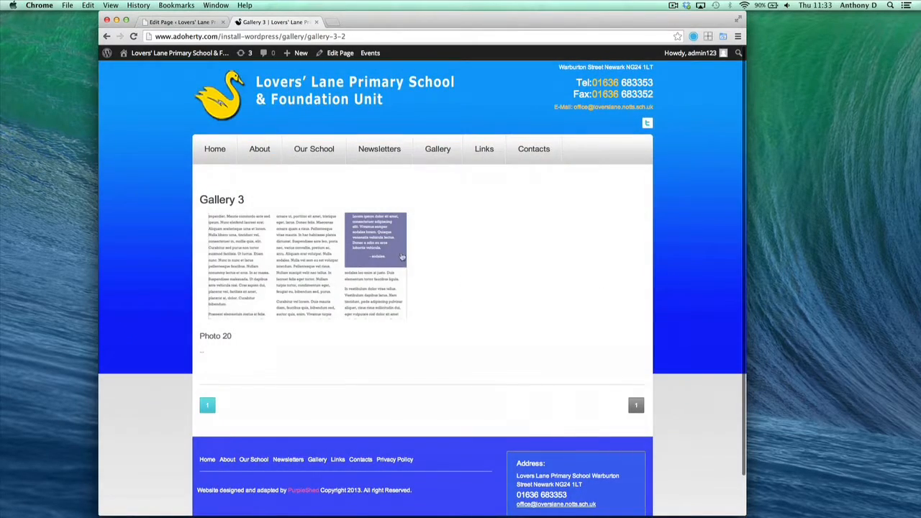
{"action": "scroll", "coordinate": [368, 253], "scroll_direction": "up", "scroll_amount": 1}
{"action": "scroll", "coordinate": [369, 253], "scroll_direction": "down", "scroll_amount": 1}
{"action": "scroll", "coordinate": [368, 252], "scroll_direction": "up", "scroll_amount": 2}
{"action": "scroll", "coordinate": [368, 253], "scroll_direction": "down", "scroll_amount": 1}
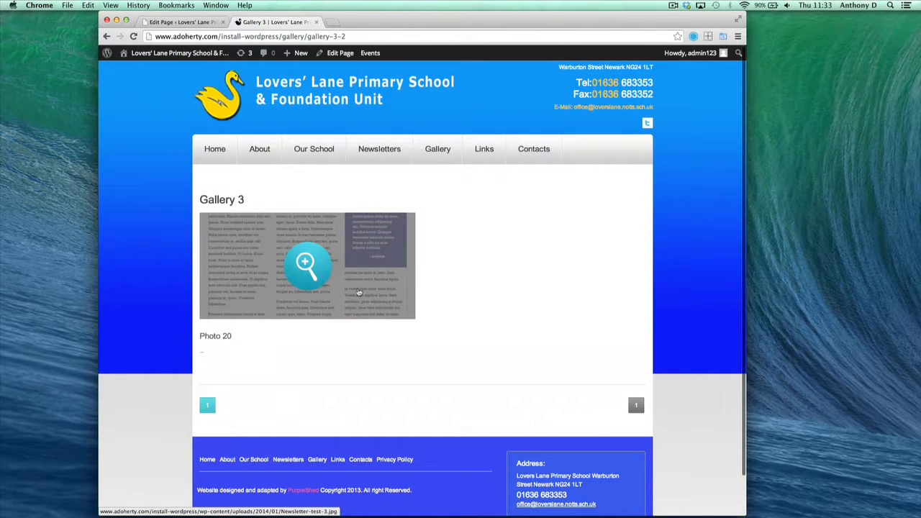
{"action": "scroll", "coordinate": [479, 276], "scroll_direction": "up", "scroll_amount": 1}
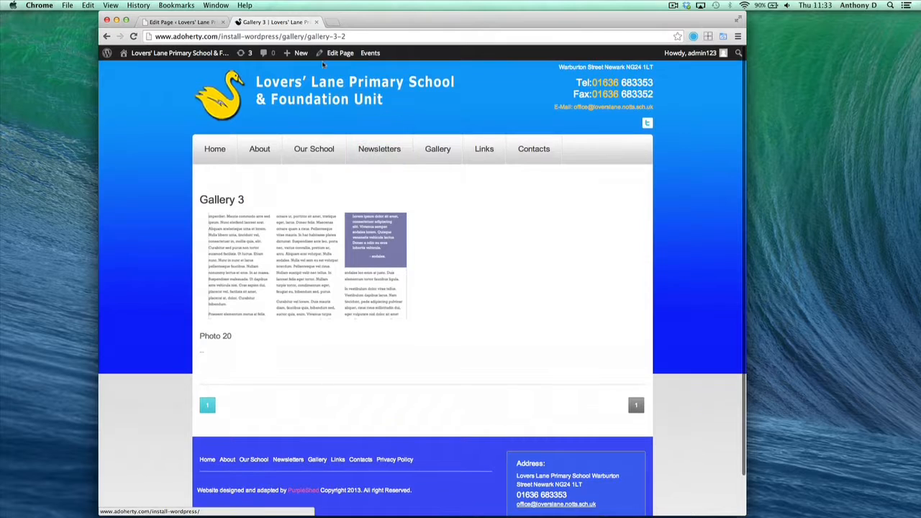
Return to the admin area and review the list of Portfolio items.
{"action": "left_click", "coordinate": [181, 21]}
{"action": "left_click", "coordinate": [128, 307]}
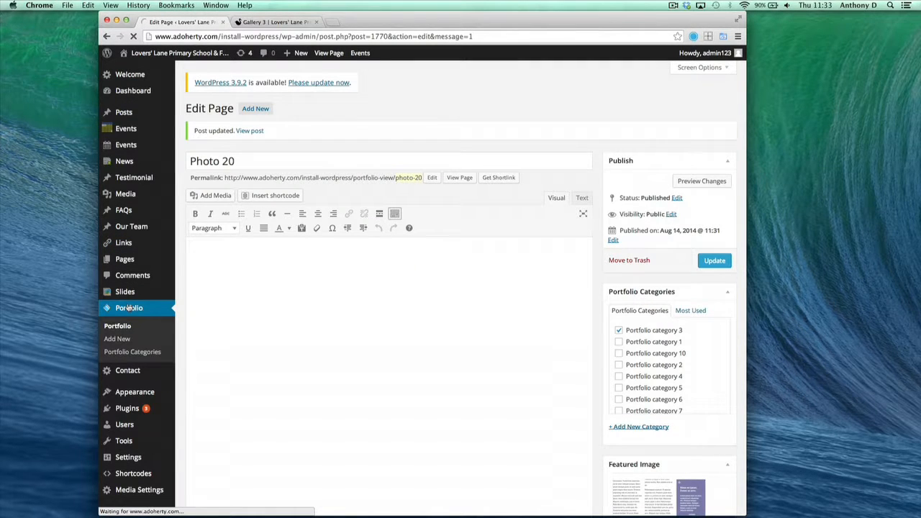
{"action": "scroll", "coordinate": [260, 355], "scroll_direction": "down", "scroll_amount": 1}
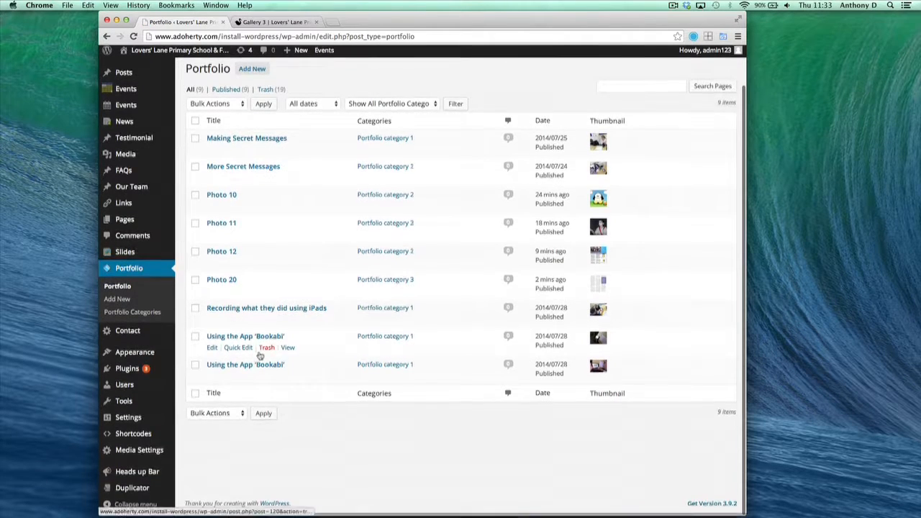
Move the Photo 20 item in the Portfolio list to the Trash.
{"action": "scroll", "coordinate": [259, 356], "scroll_direction": "up", "scroll_amount": 1}
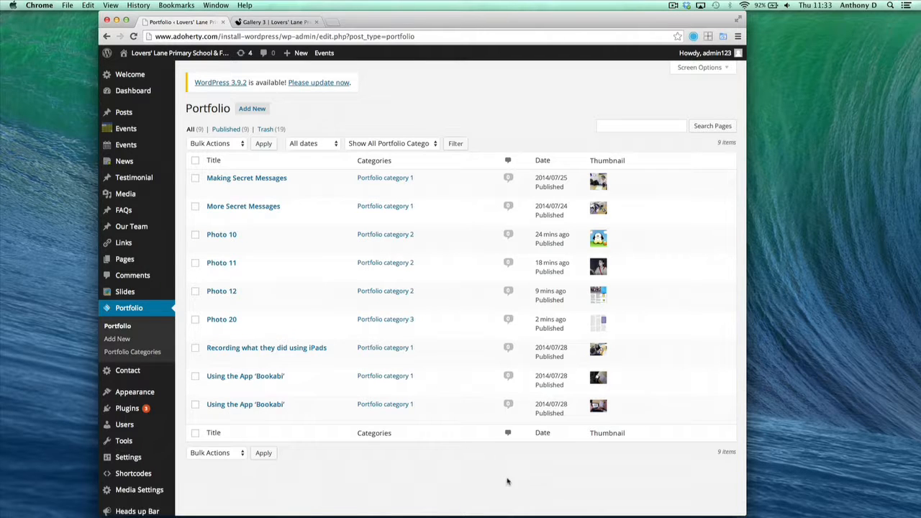
{"action": "scroll", "coordinate": [553, 432], "scroll_direction": "down", "scroll_amount": 1}
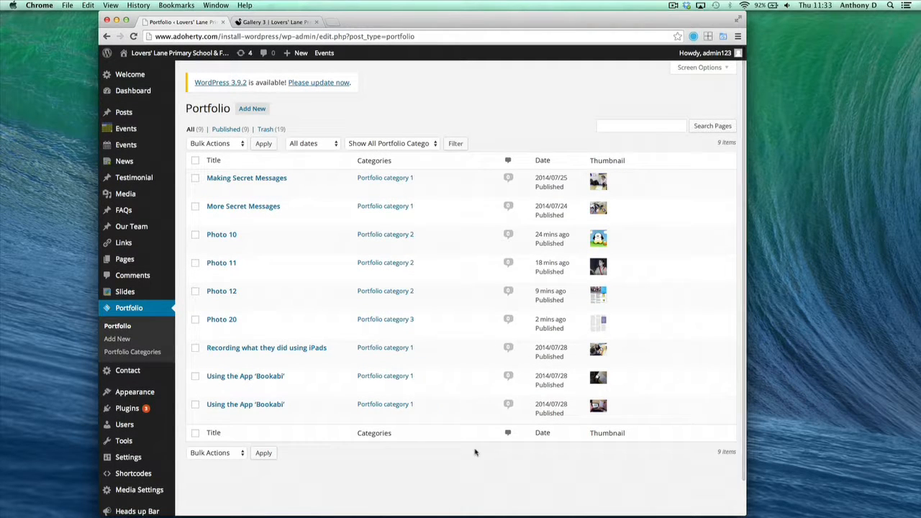
{"action": "left_click", "coordinate": [124, 308]}
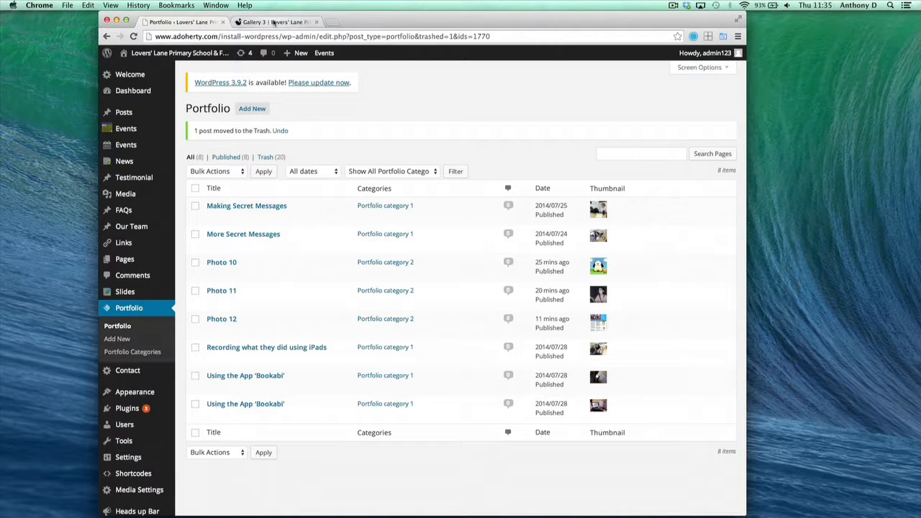
Reload the live Gallery 3 page to check its contents without Photo 20, and view the Gallery menu's entries.
{"action": "left_click", "coordinate": [272, 22]}
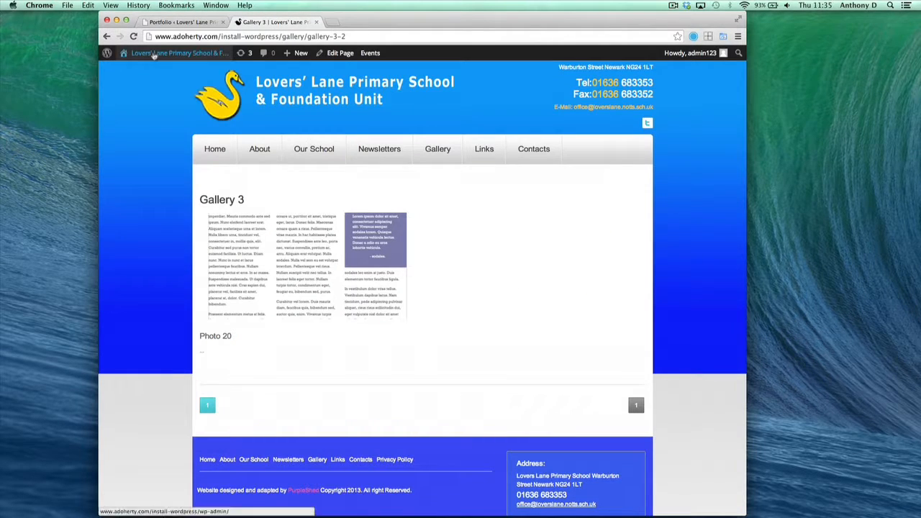
{"action": "left_click", "coordinate": [134, 37]}
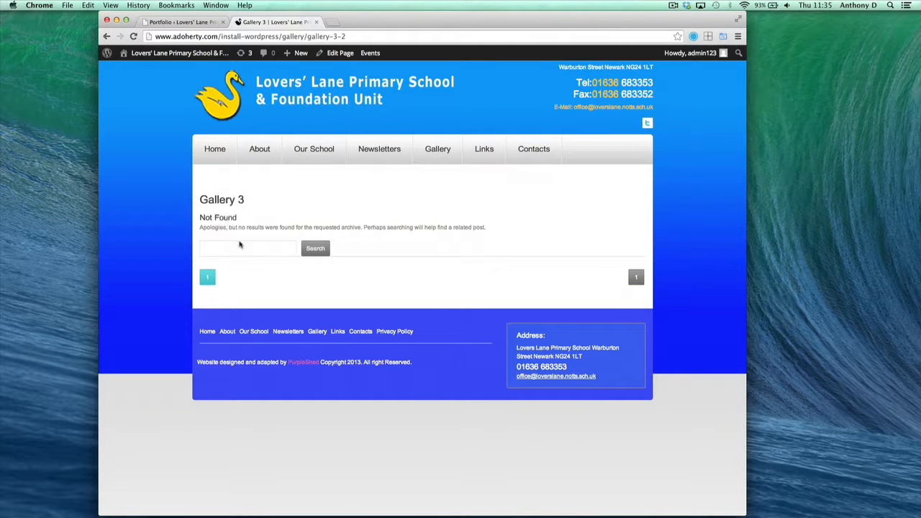
{"action": "mouse_move", "coordinate": [446, 156]}
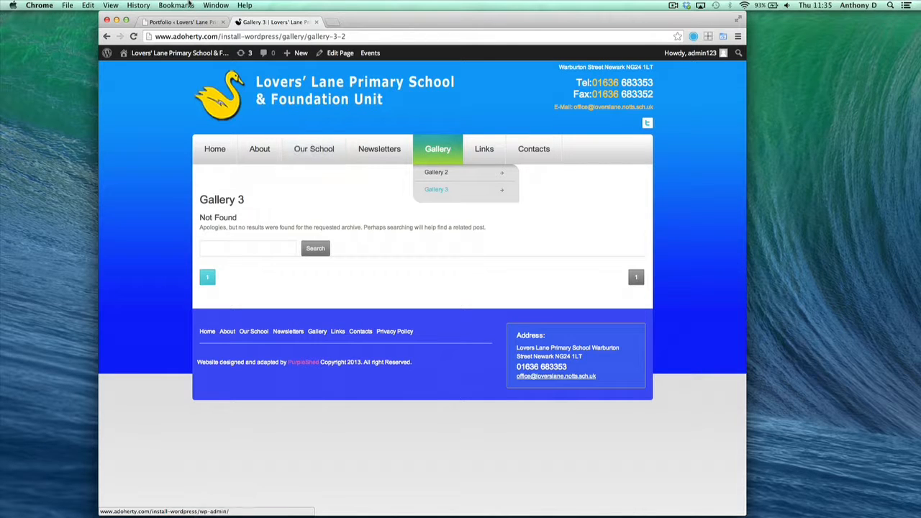
Return to the admin area and move the Gallery 3 page to the Trash from the list of pages.
{"action": "left_click", "coordinate": [186, 23]}
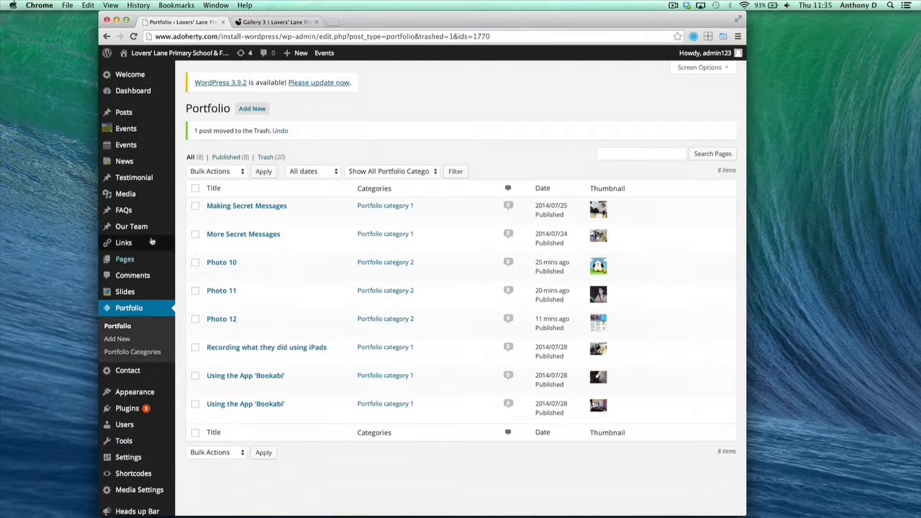
{"action": "mouse_move", "coordinate": [125, 295]}
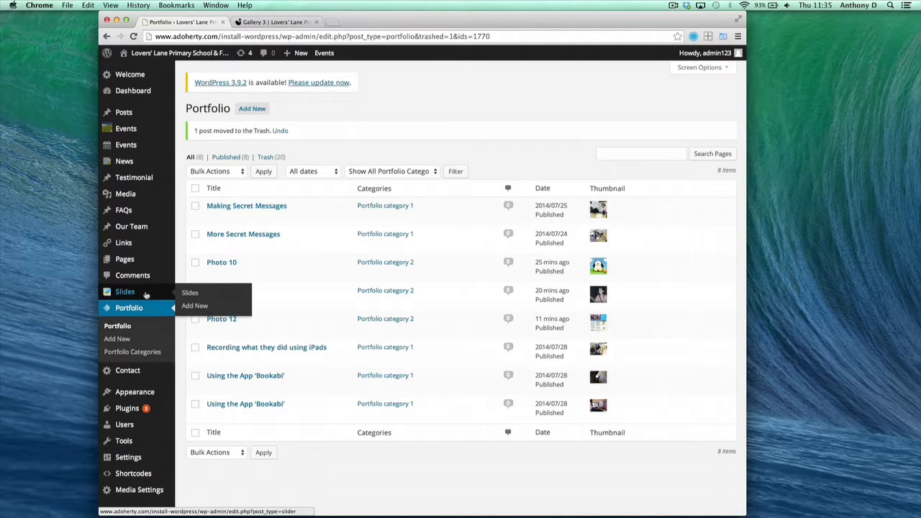
{"action": "left_click", "coordinate": [128, 264]}
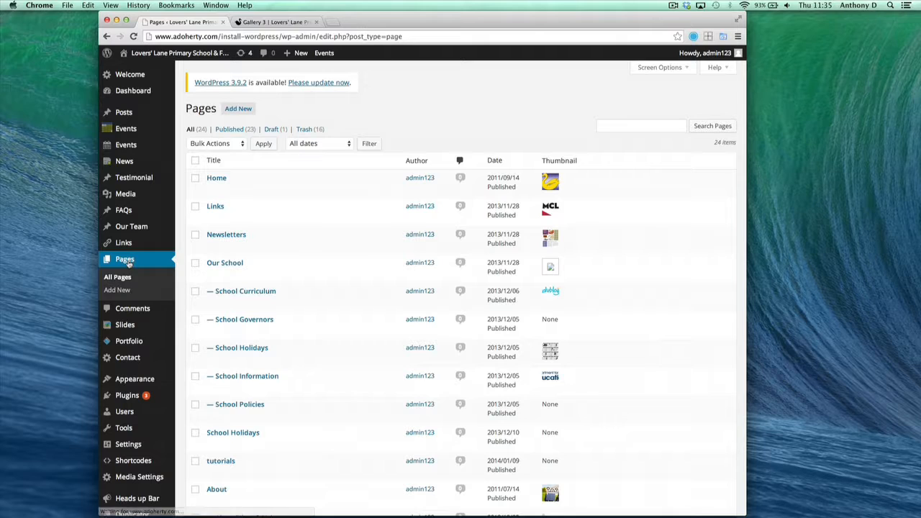
{"action": "scroll", "coordinate": [261, 295], "scroll_direction": "down", "scroll_amount": 5}
{"action": "scroll", "coordinate": [261, 295], "scroll_direction": "down", "scroll_amount": 10}
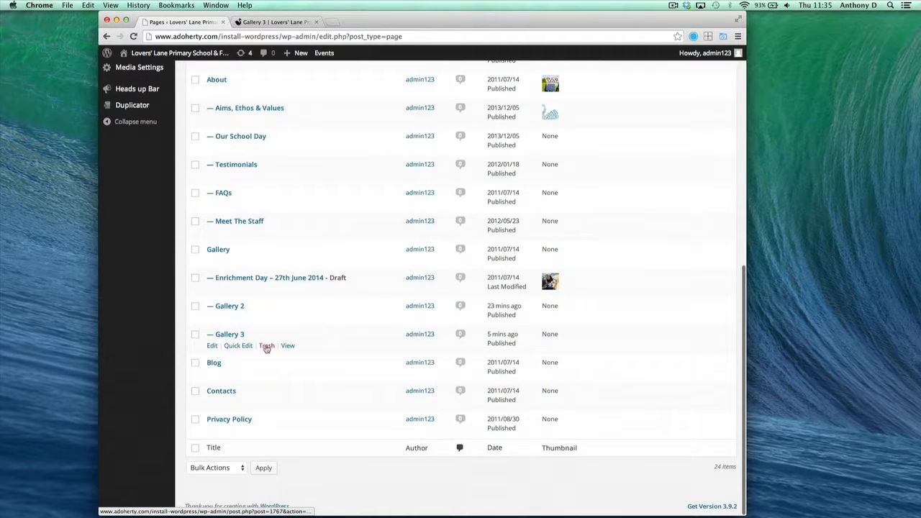
{"action": "left_click", "coordinate": [267, 348]}
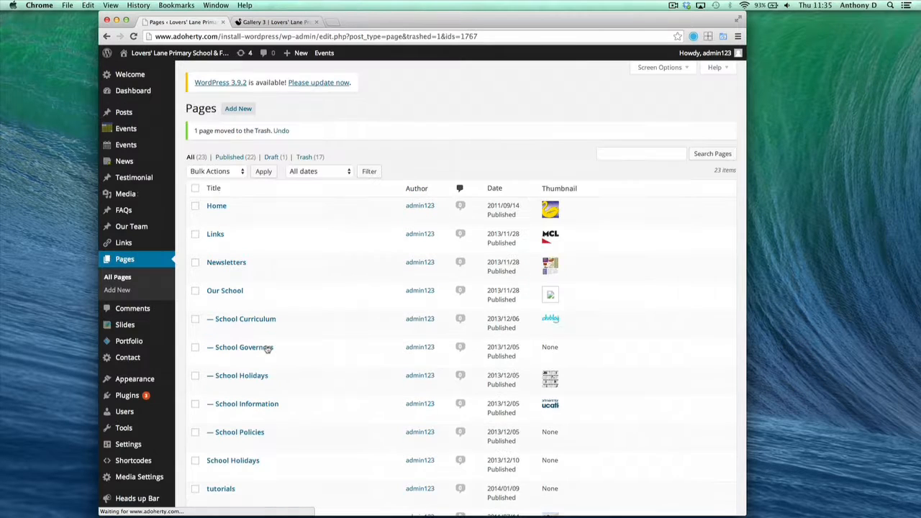
{"action": "scroll", "coordinate": [321, 325], "scroll_direction": "down", "scroll_amount": 3}
{"action": "scroll", "coordinate": [321, 326], "scroll_direction": "up", "scroll_amount": 3}
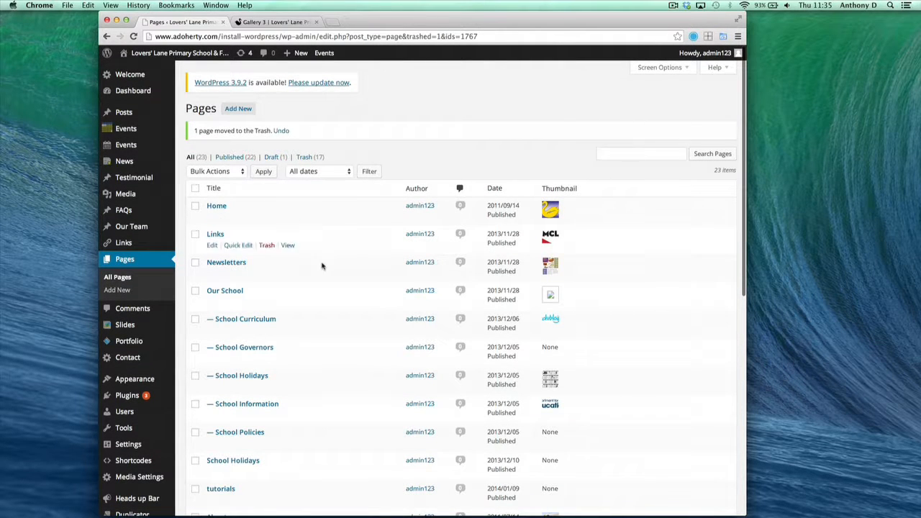
{"action": "scroll", "coordinate": [322, 267], "scroll_direction": "down", "scroll_amount": 1}
{"action": "scroll", "coordinate": [322, 266], "scroll_direction": "up", "scroll_amount": 1}
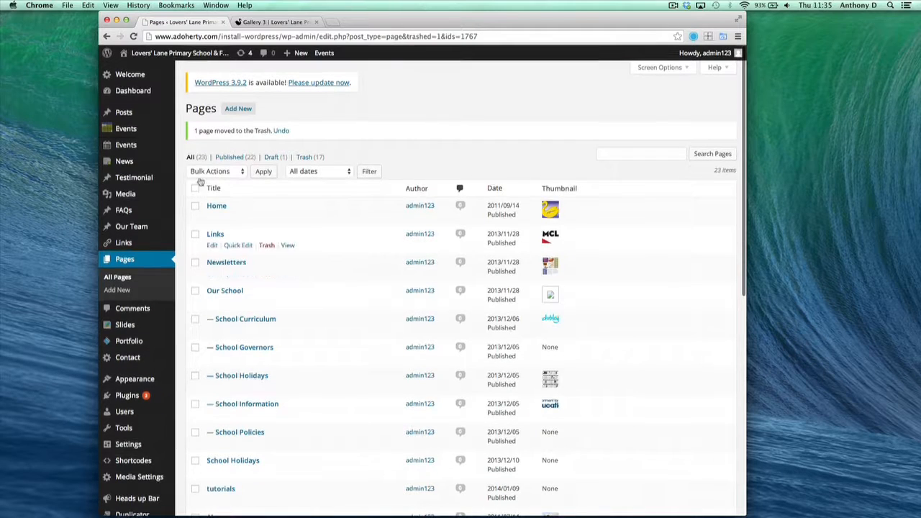